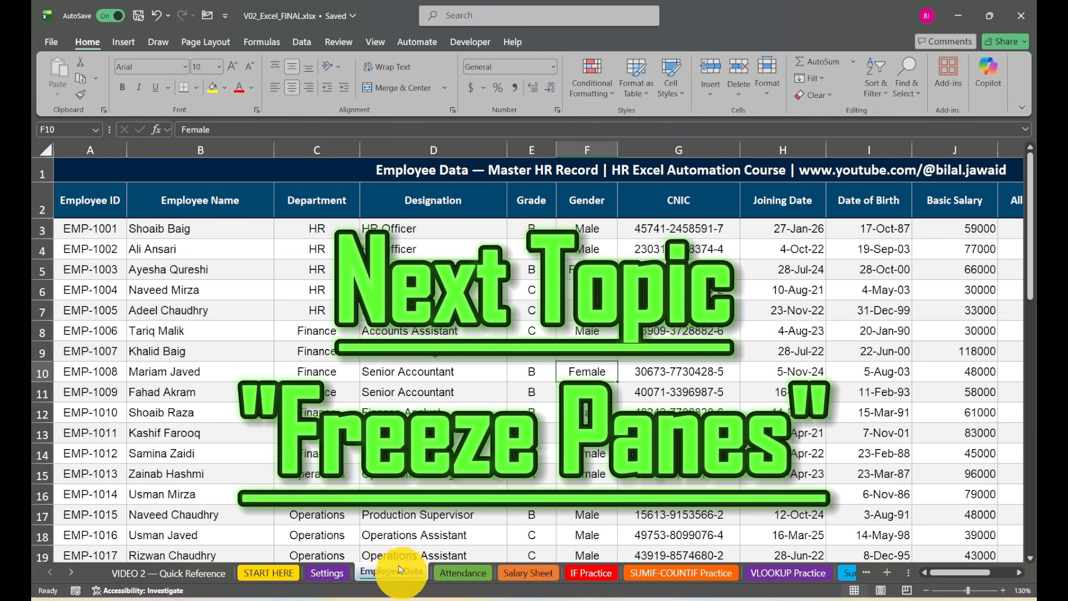
Examine how the Employee Data sheet scrolls in both directions and highlight its title and header rows, 1 and 2
scroll(758, 505, down, 2)
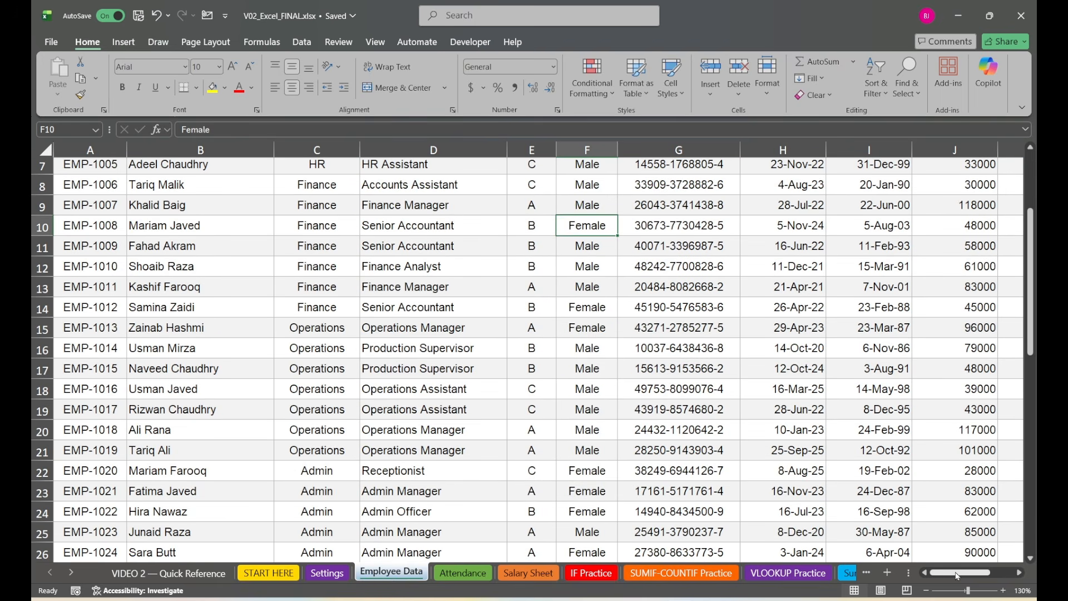
drag(955, 575, 974, 579)
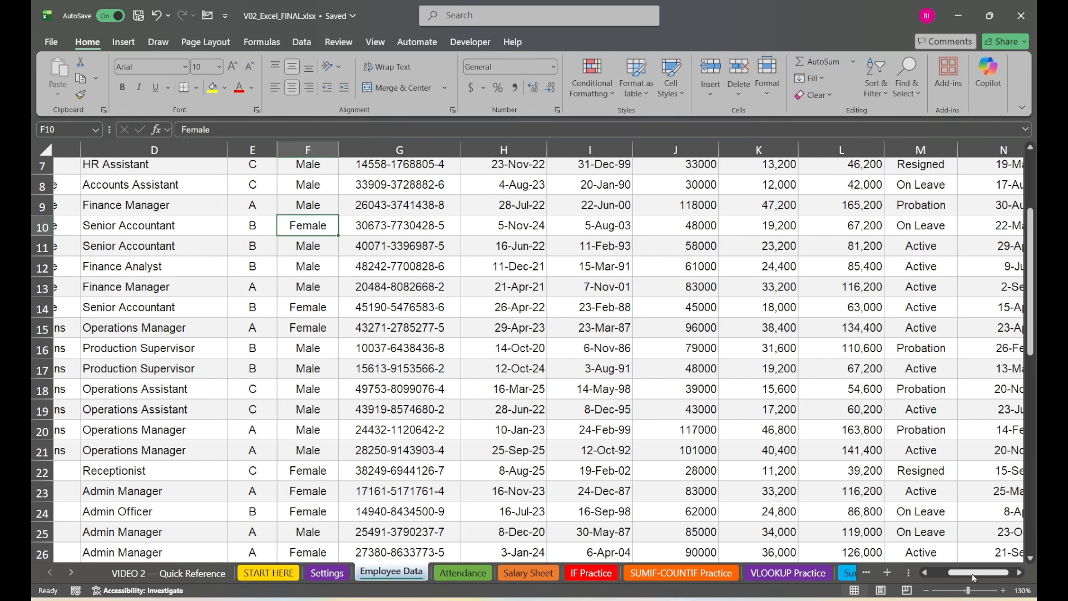
scroll(974, 578, up, 2)
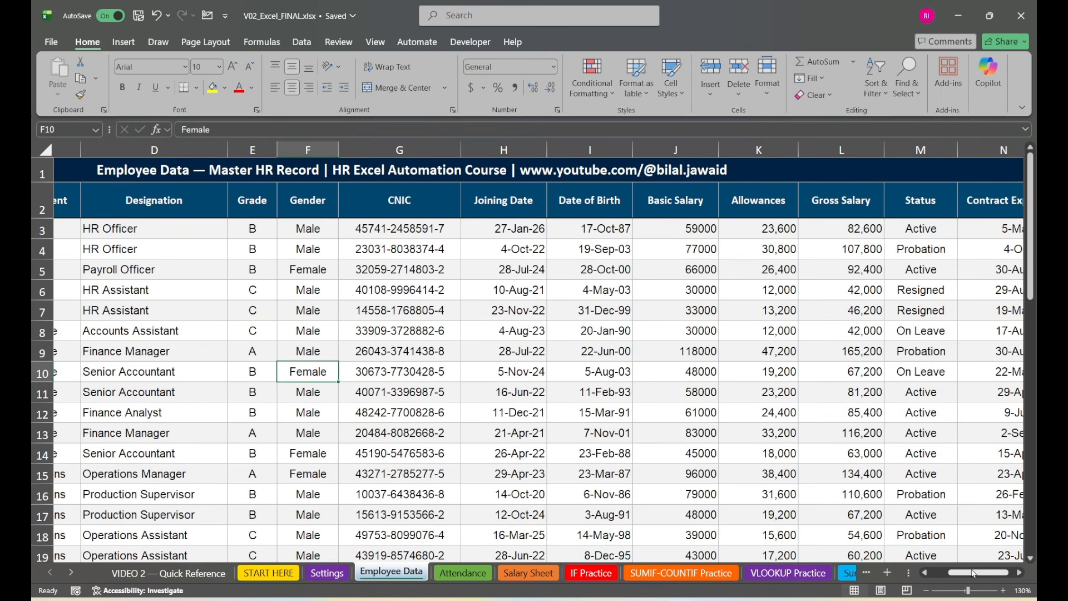
drag(972, 577, 953, 577)
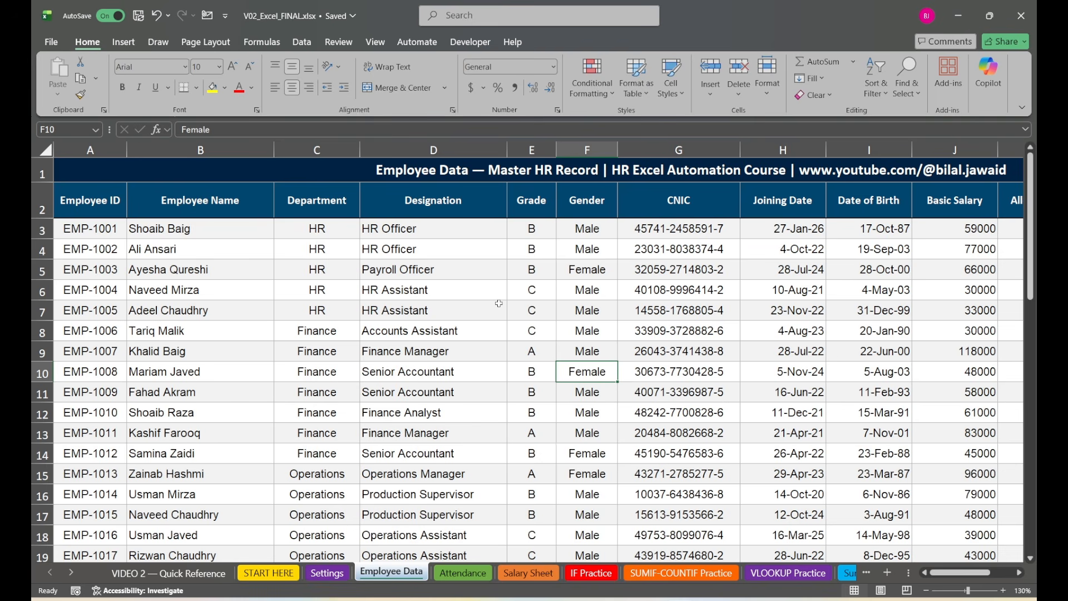
click(36, 172)
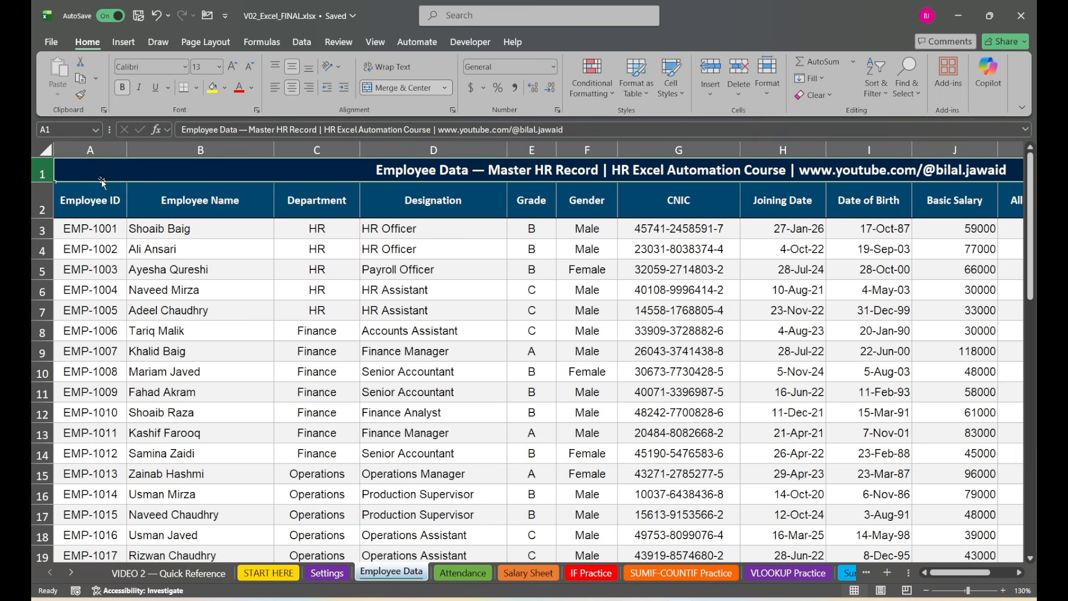
click(106, 198)
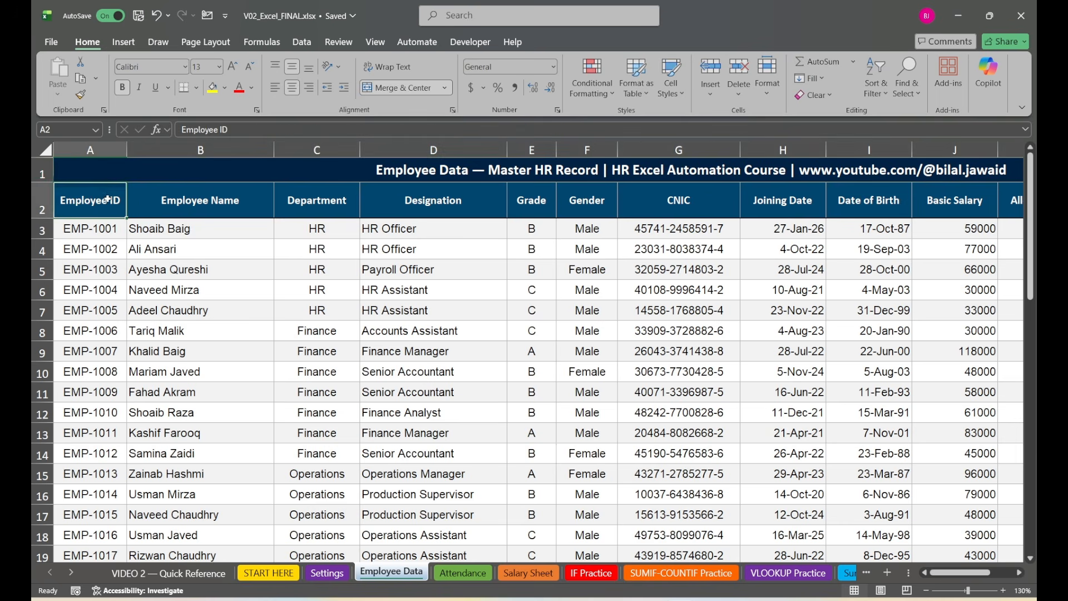
click(38, 206)
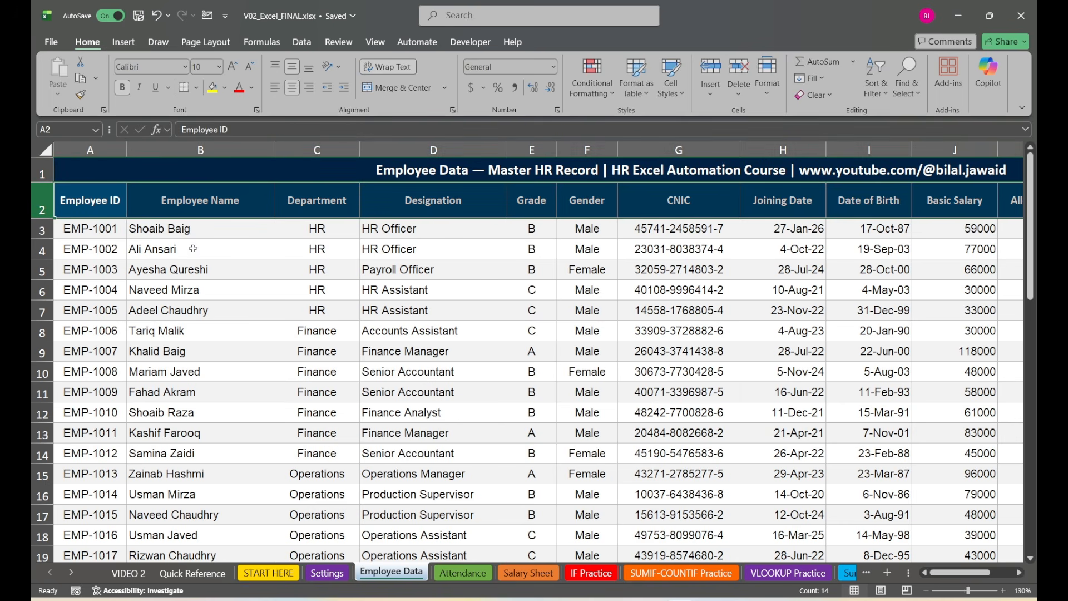
click(42, 174)
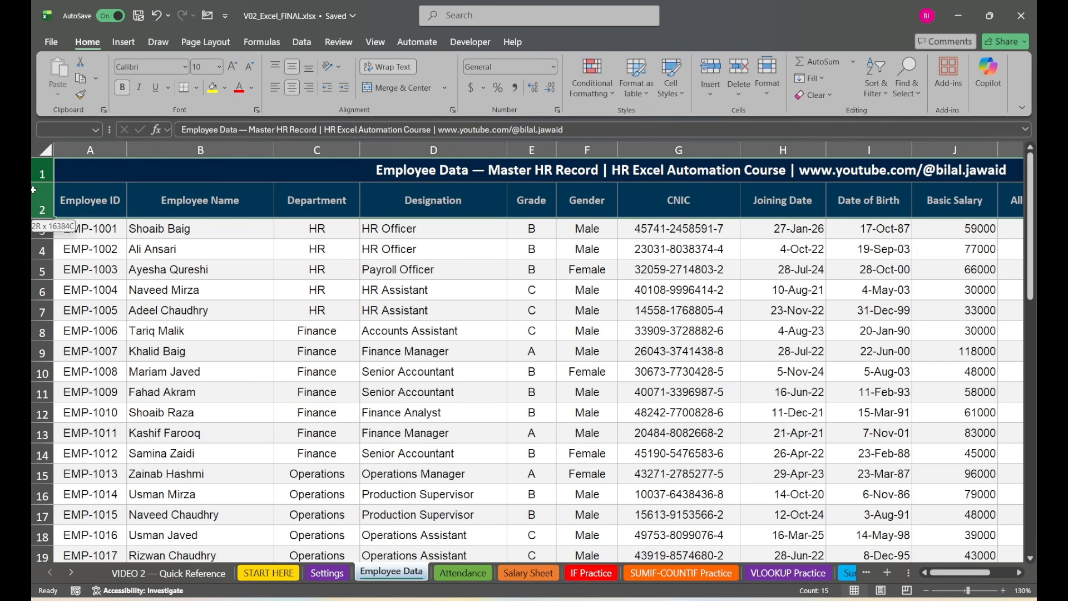
click(312, 264)
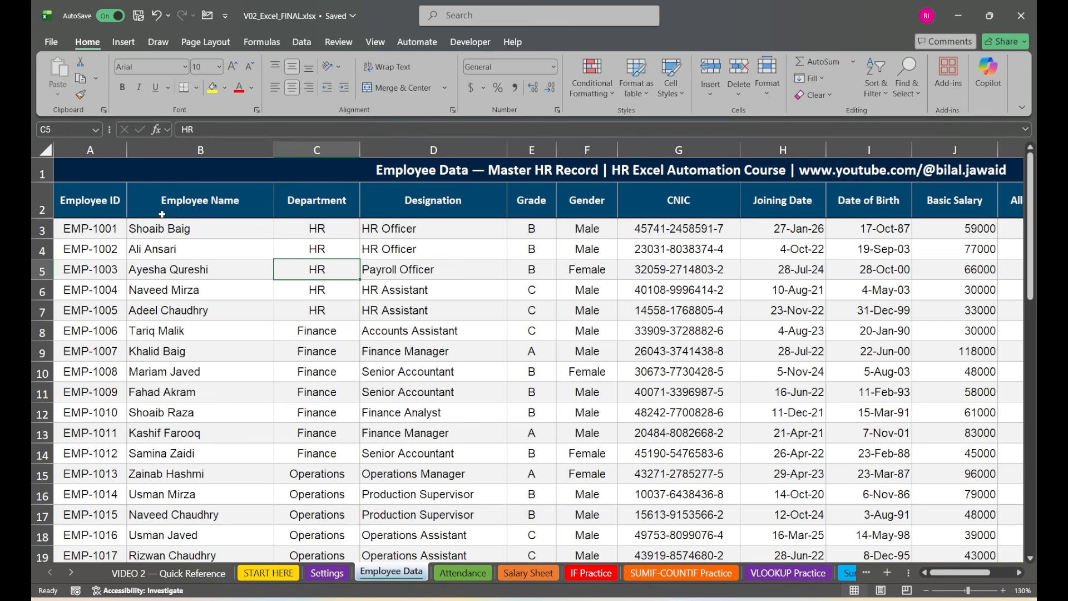
Highlight columns A through C to examine which columns lie ahead of the Designation column
click(95, 149)
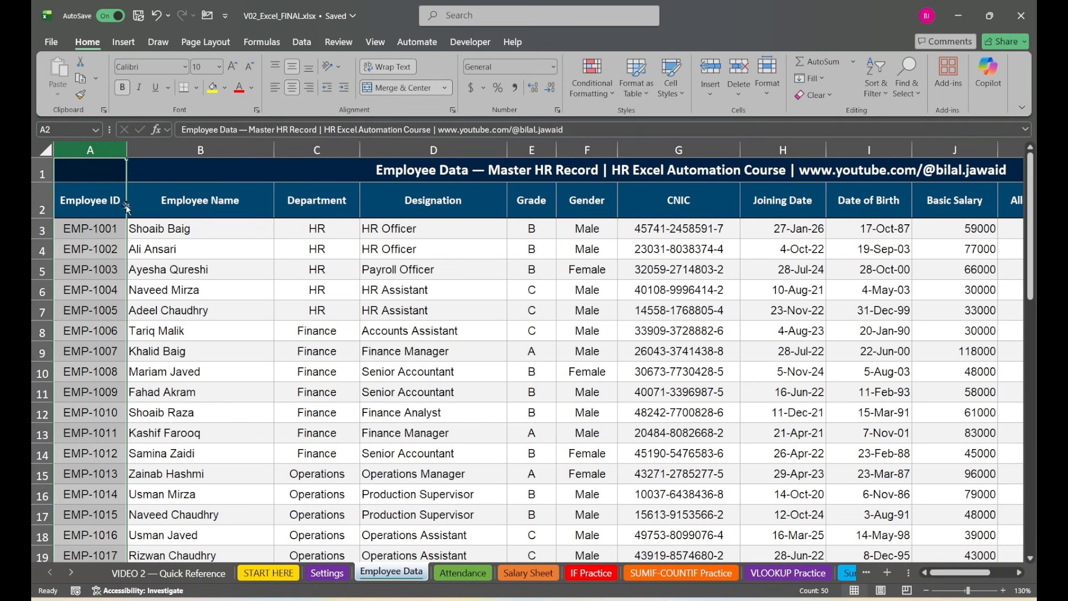
click(177, 150)
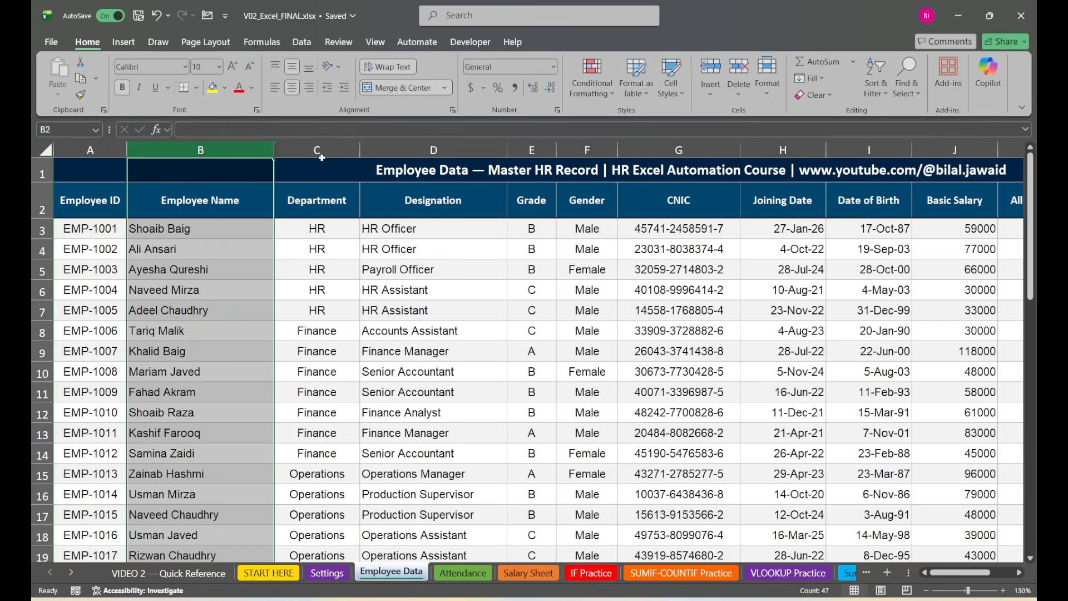
click(321, 156)
click(437, 277)
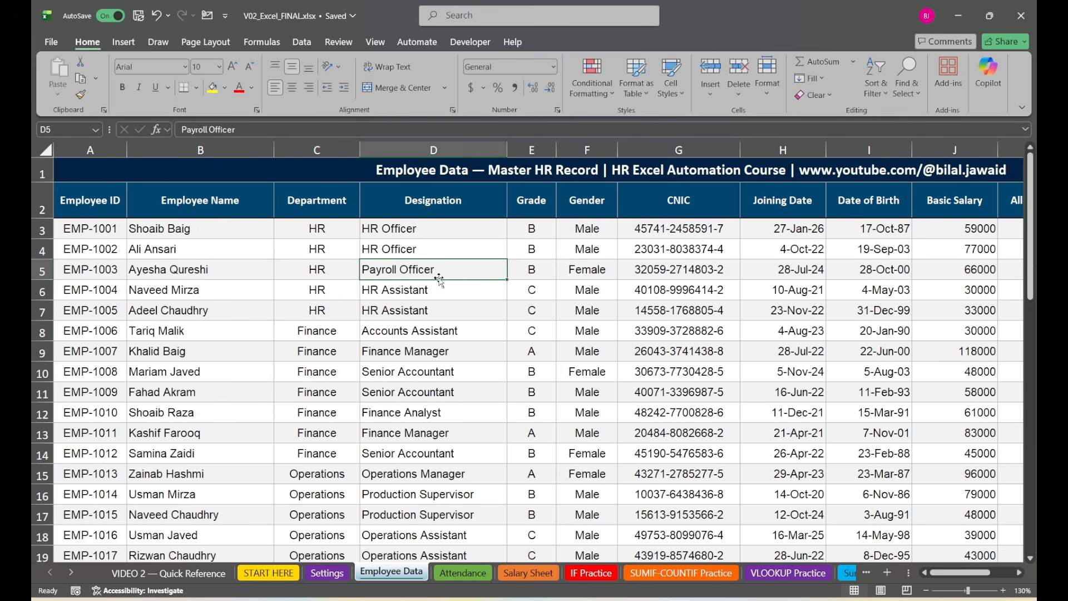
mouse_move(966, 573)
mouse_down()
mouse_move(990, 573)
mouse_move(959, 573)
mouse_up()
click(381, 230)
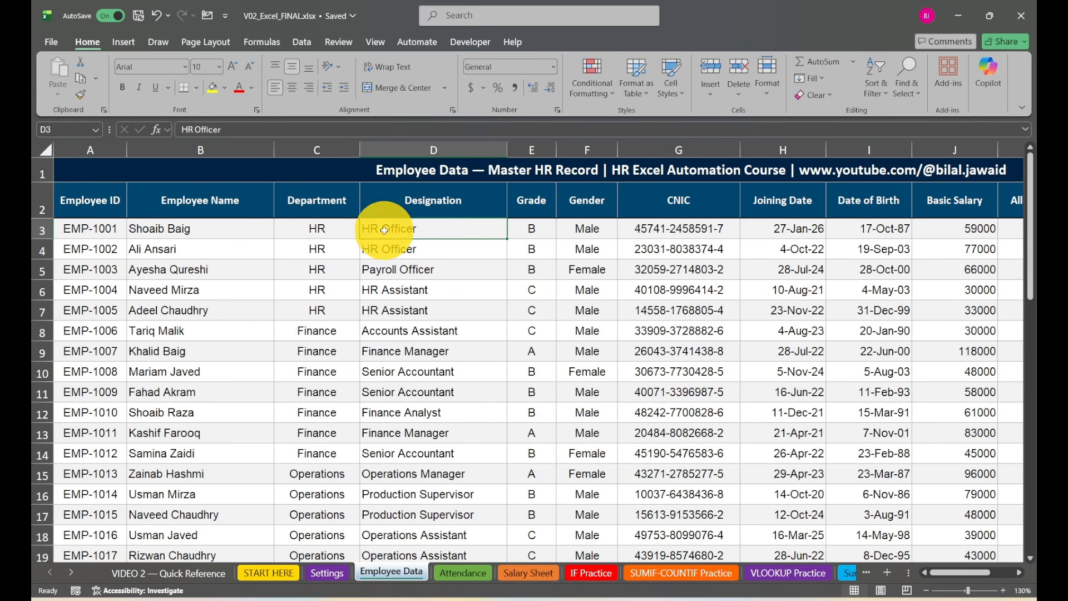
click(419, 240)
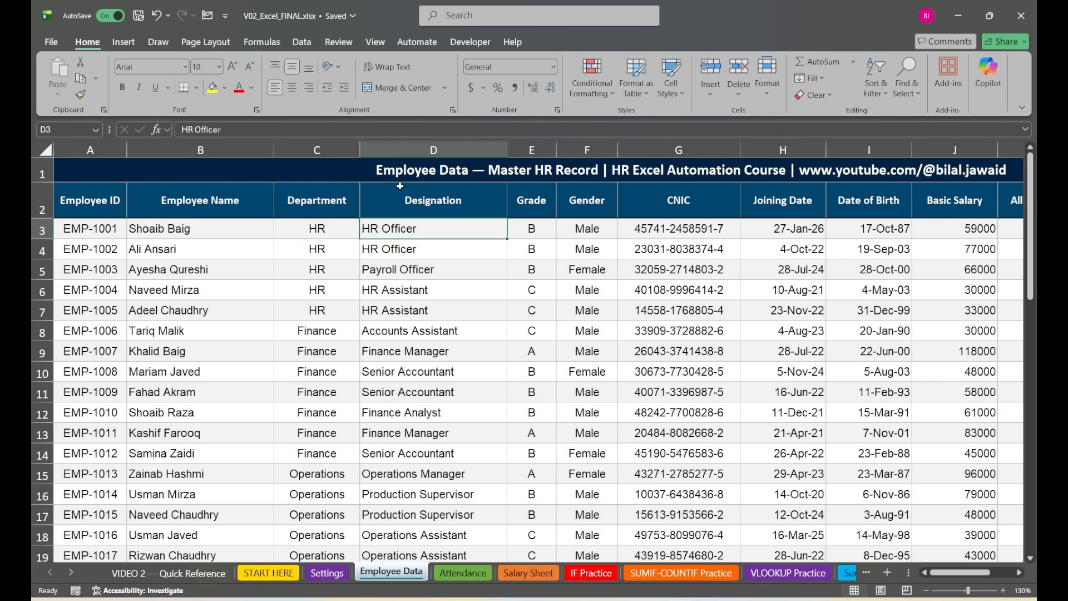
click(174, 271)
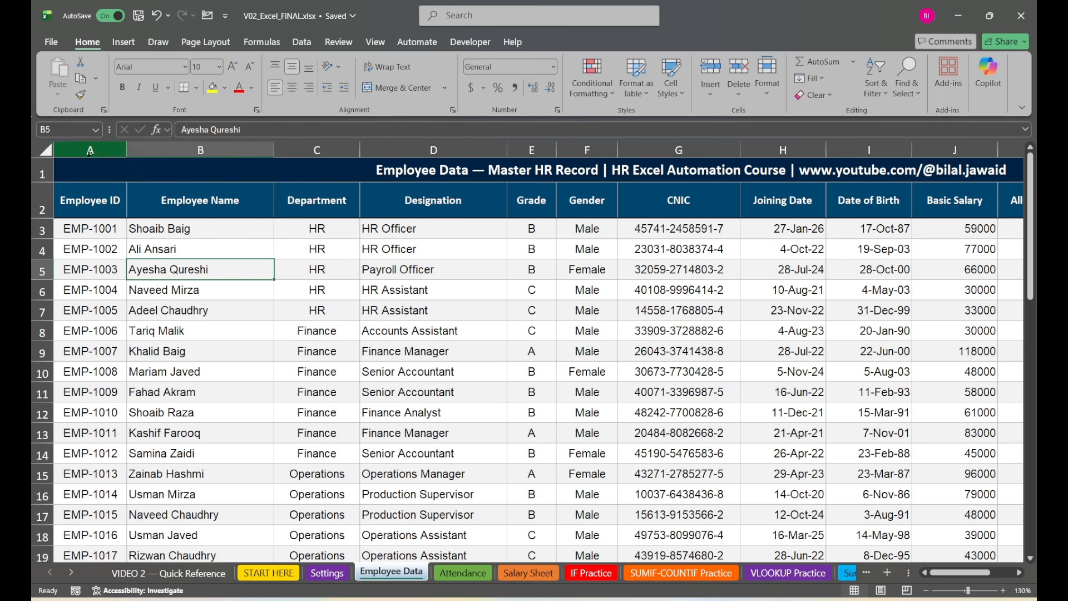
mouse_move(90, 152)
mouse_down()
mouse_move(317, 156)
mouse_move(346, 207)
mouse_up()
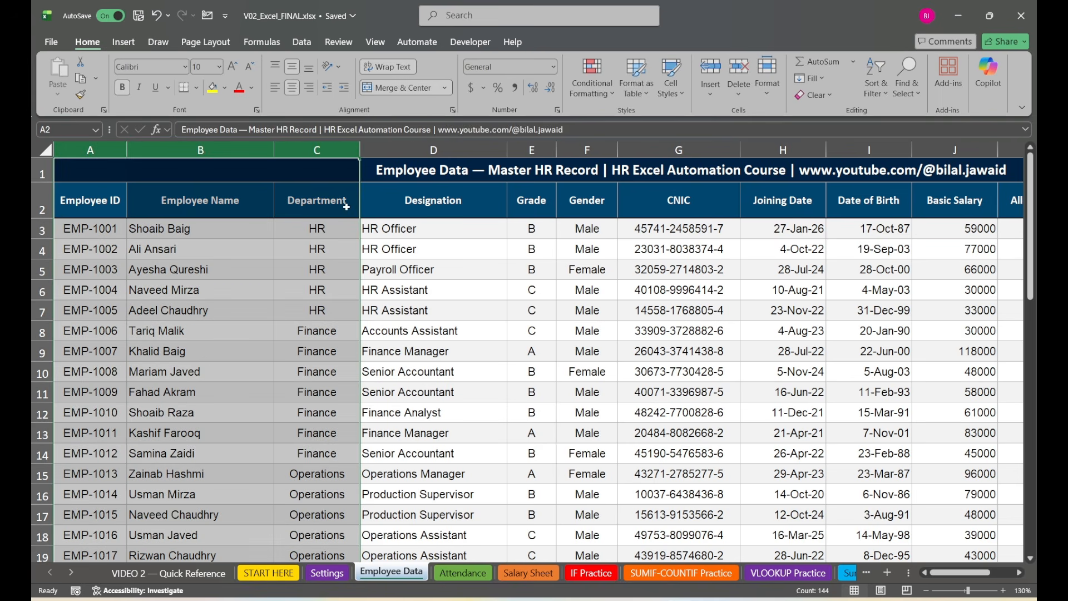
click(333, 150)
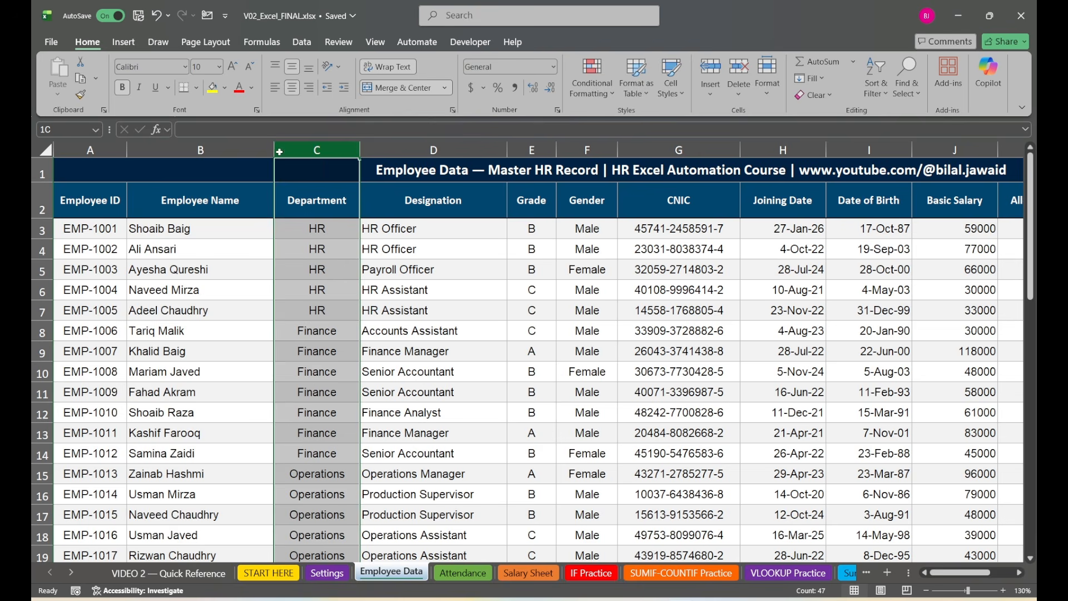
drag(279, 152, 96, 158)
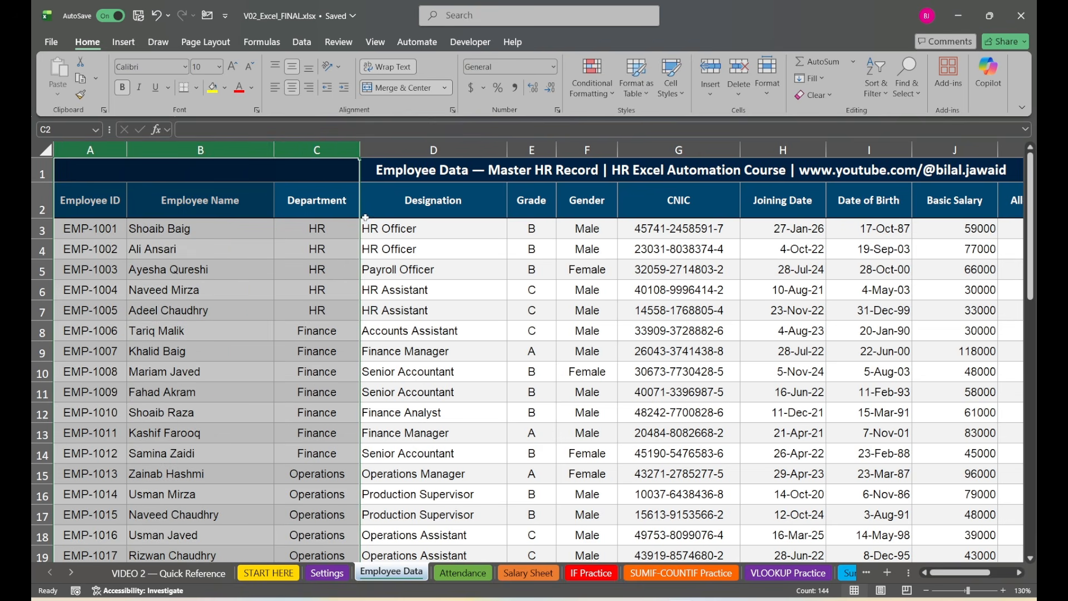
Freeze the panes at cell D3 so rows 1–2 and columns A–C stay locked
click(379, 227)
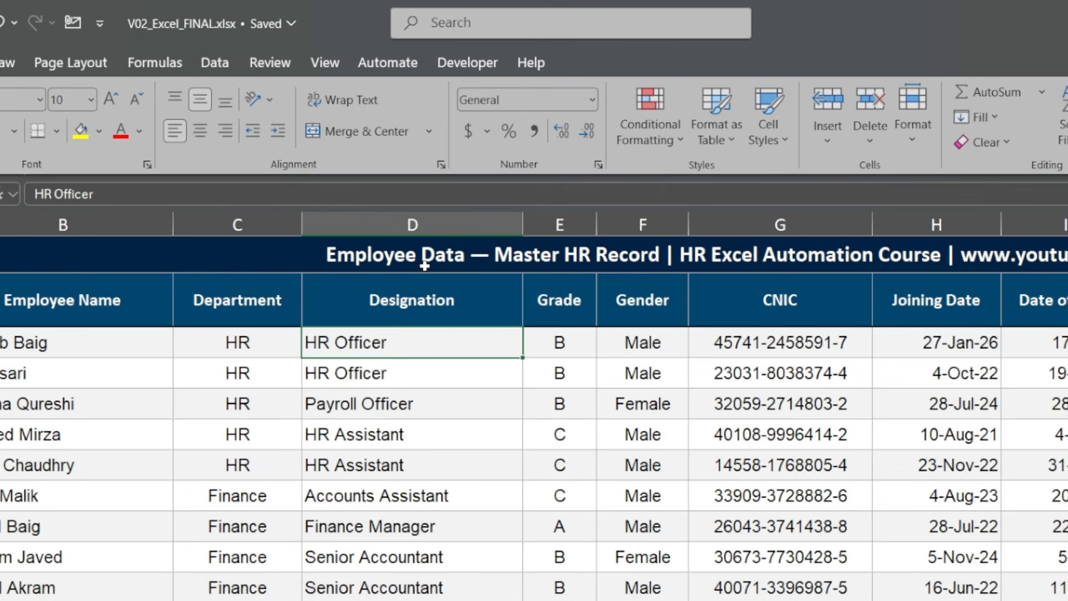
click(325, 63)
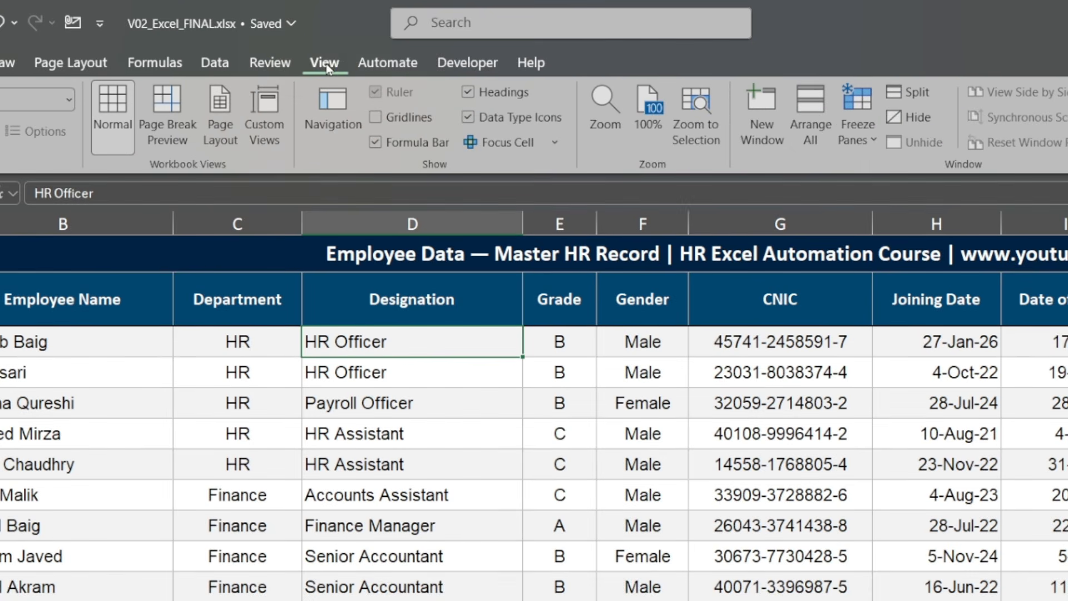
click(864, 136)
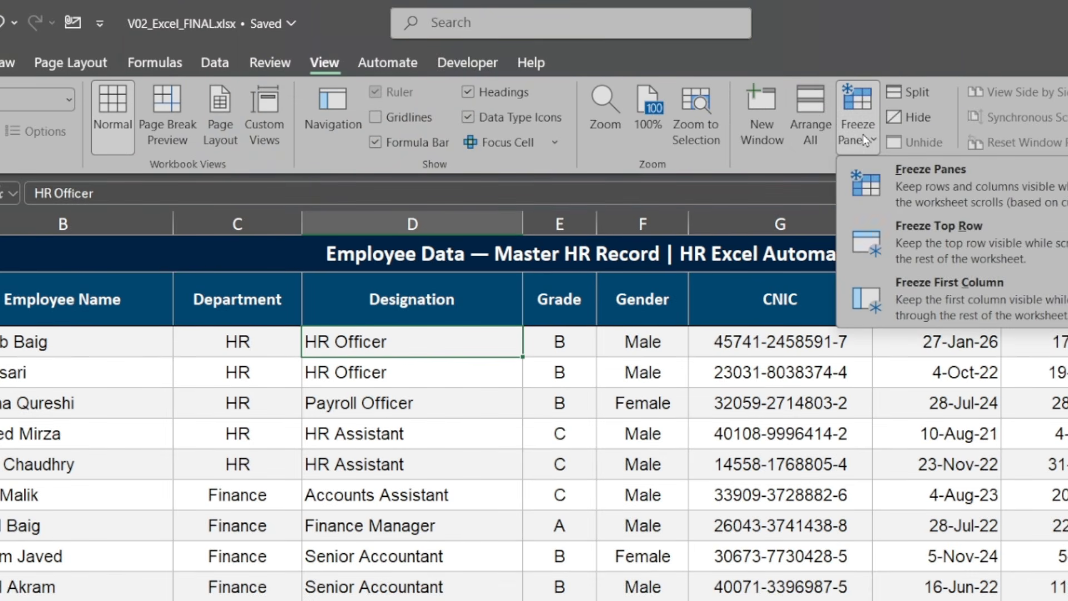
click(953, 189)
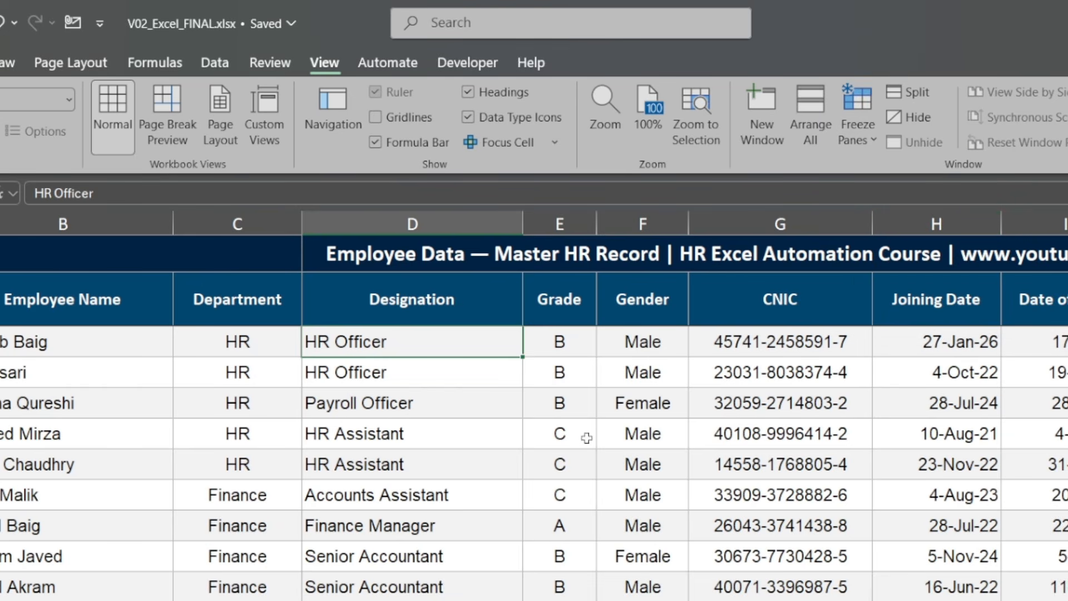
Check the frozen rows 1–2 and columns A–C by scrolling the employee records vertically and across to Contract Expiry
click(421, 462)
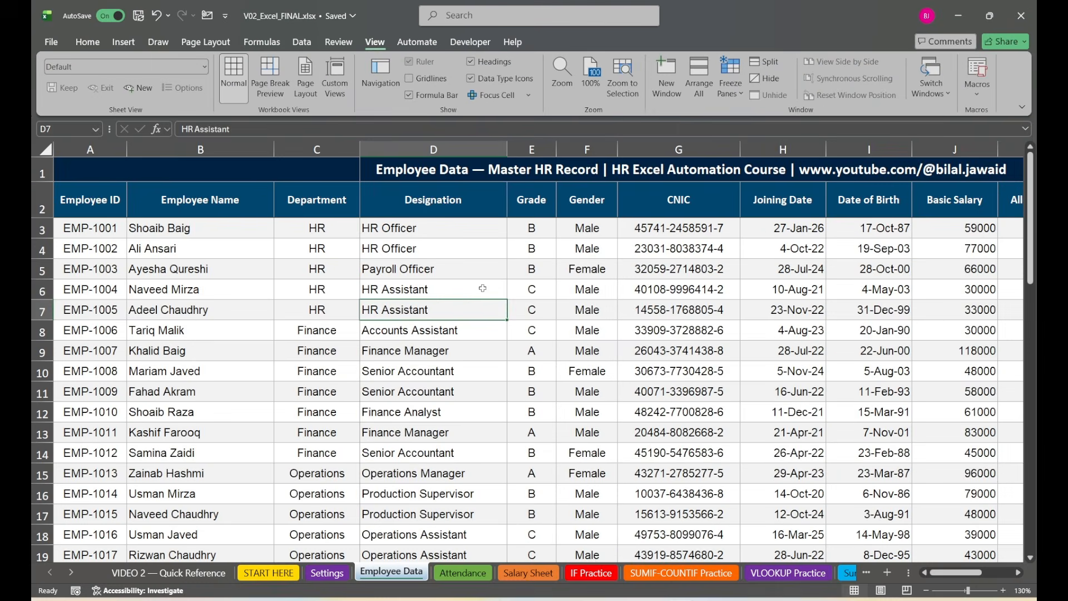
scroll(477, 297, down, 5)
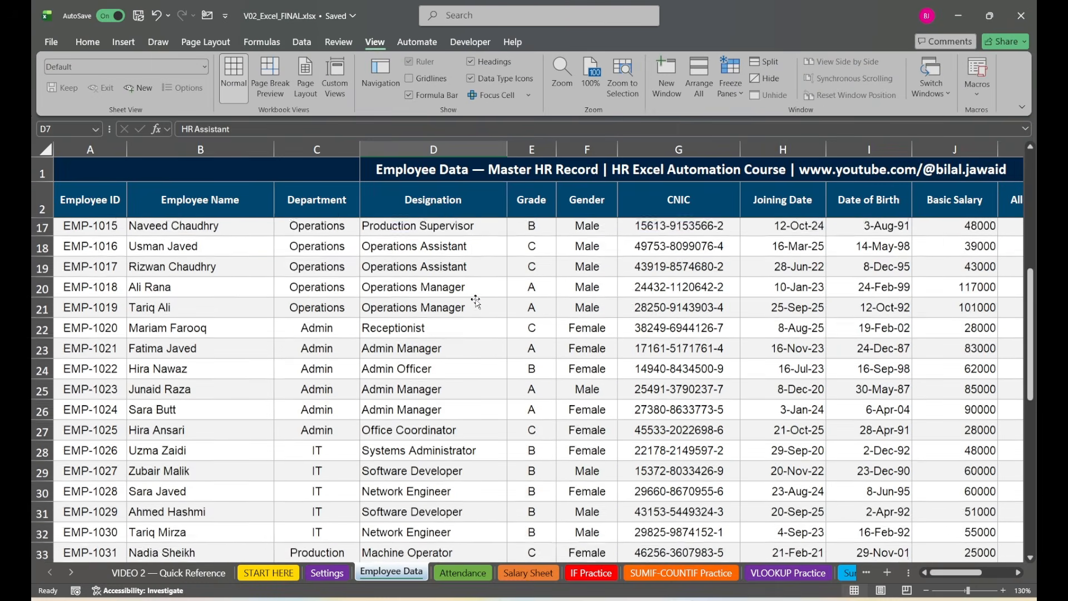
scroll(477, 301, down, 2)
drag(41, 172, 40, 207)
scroll(412, 329, up, 6)
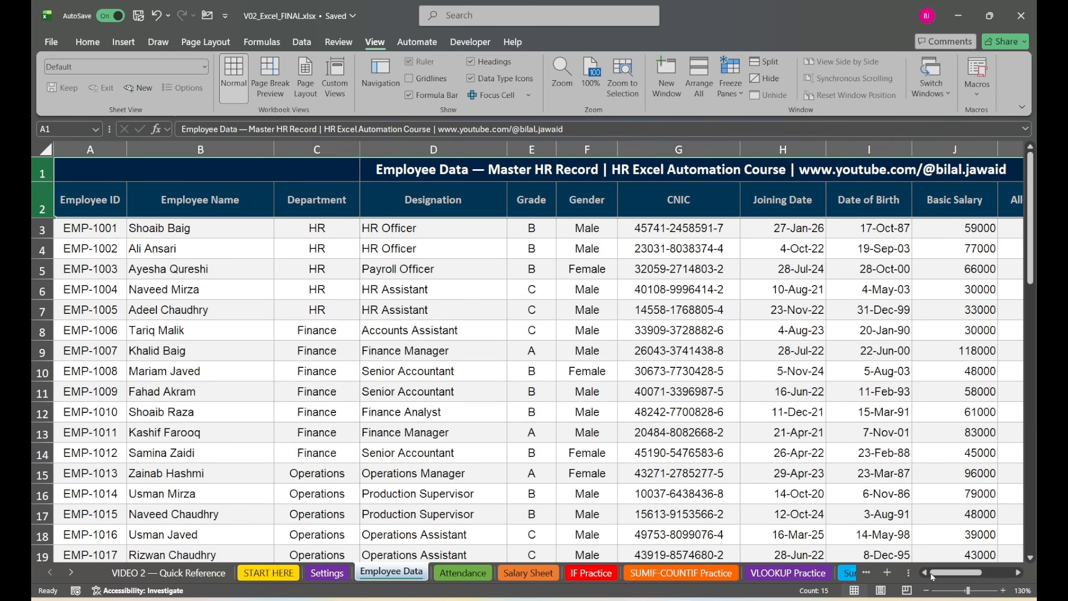
drag(934, 577, 963, 577)
click(536, 434)
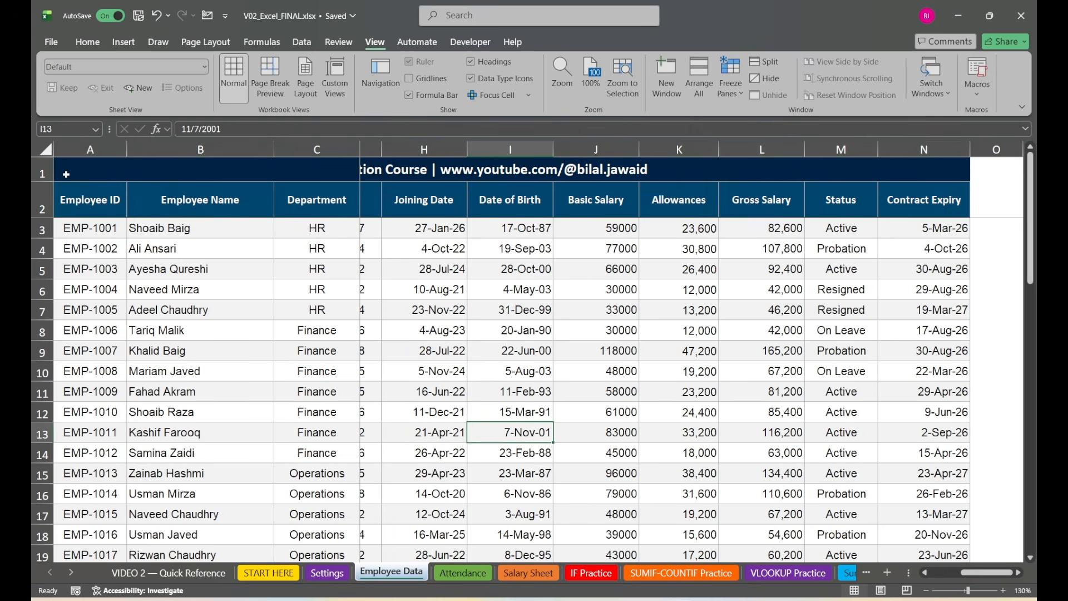
drag(84, 151, 299, 159)
click(679, 392)
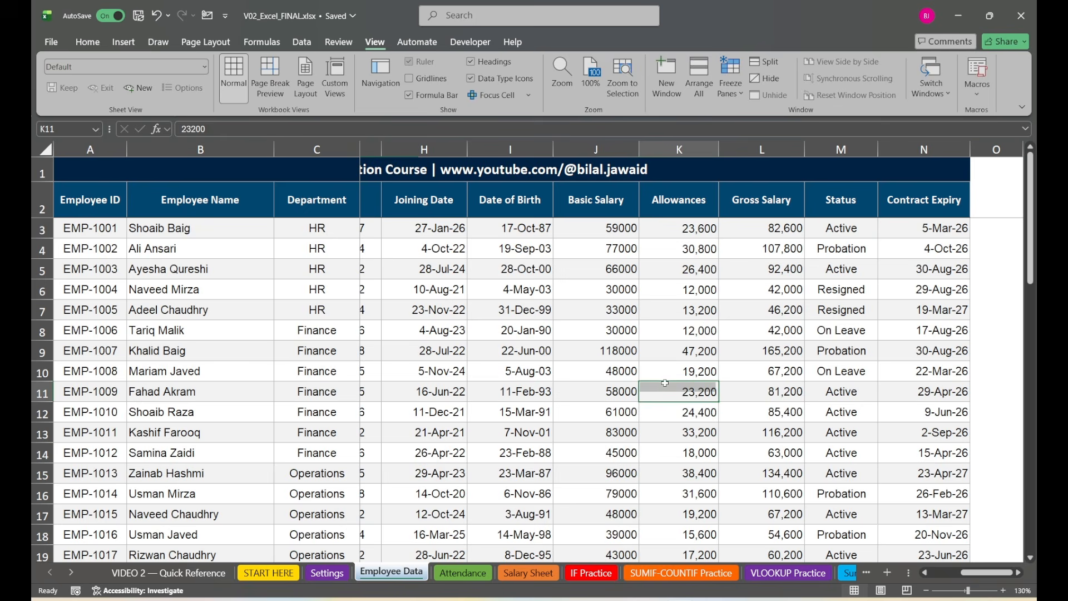
drag(986, 573, 953, 576)
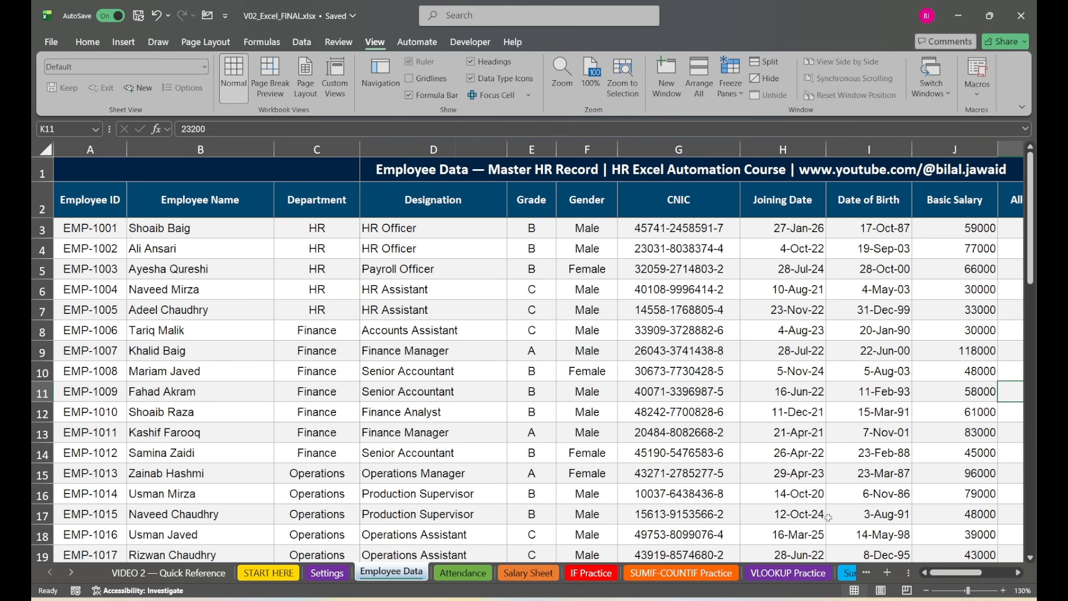
click(670, 354)
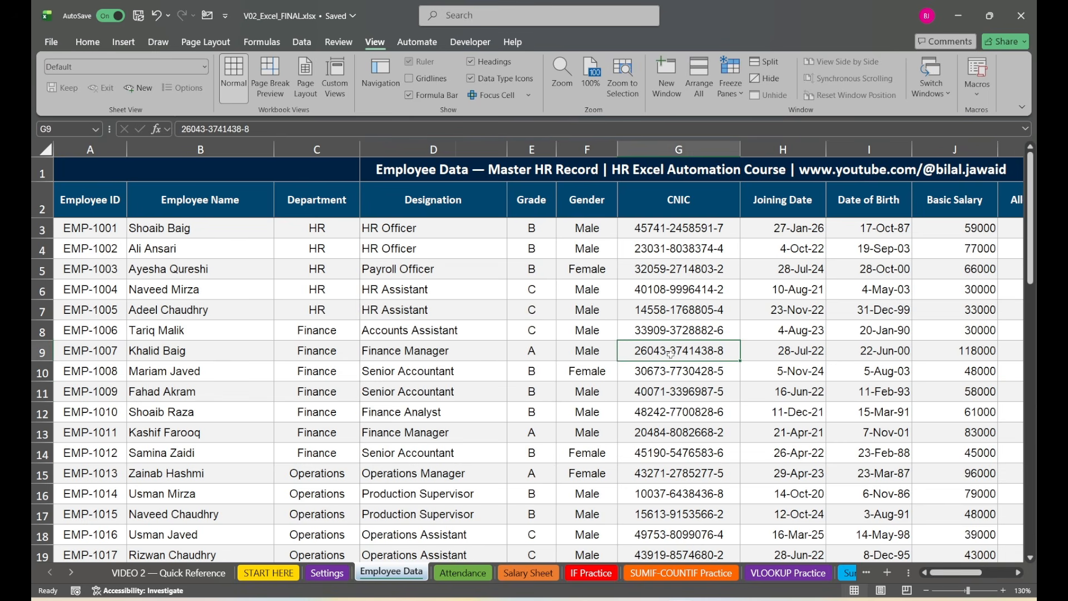
Unfreeze all panes on the Employee Data sheet
click(536, 299)
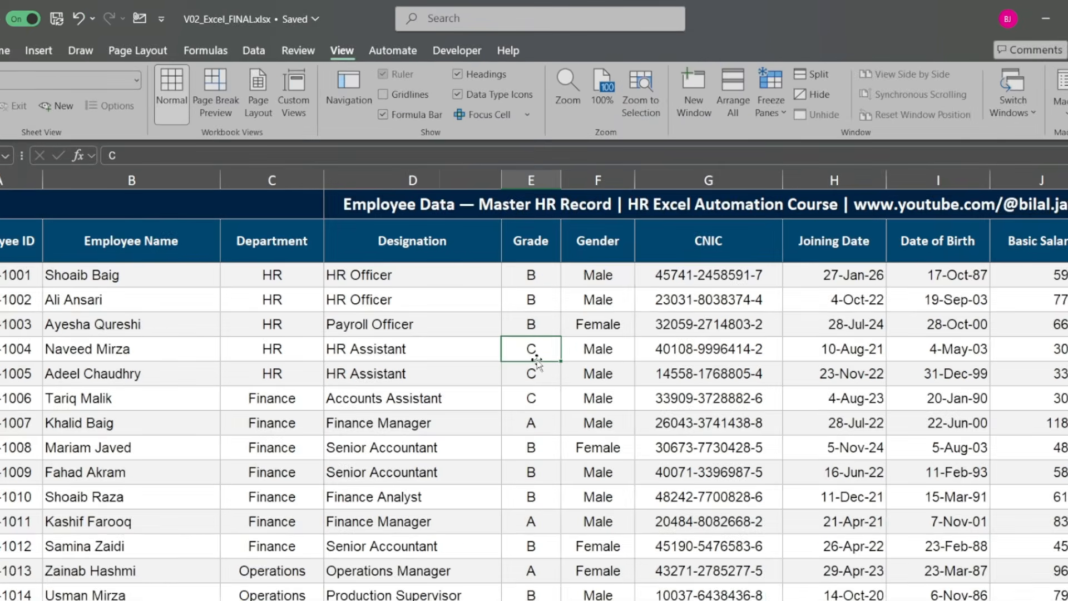
scroll(484, 323, down, 2)
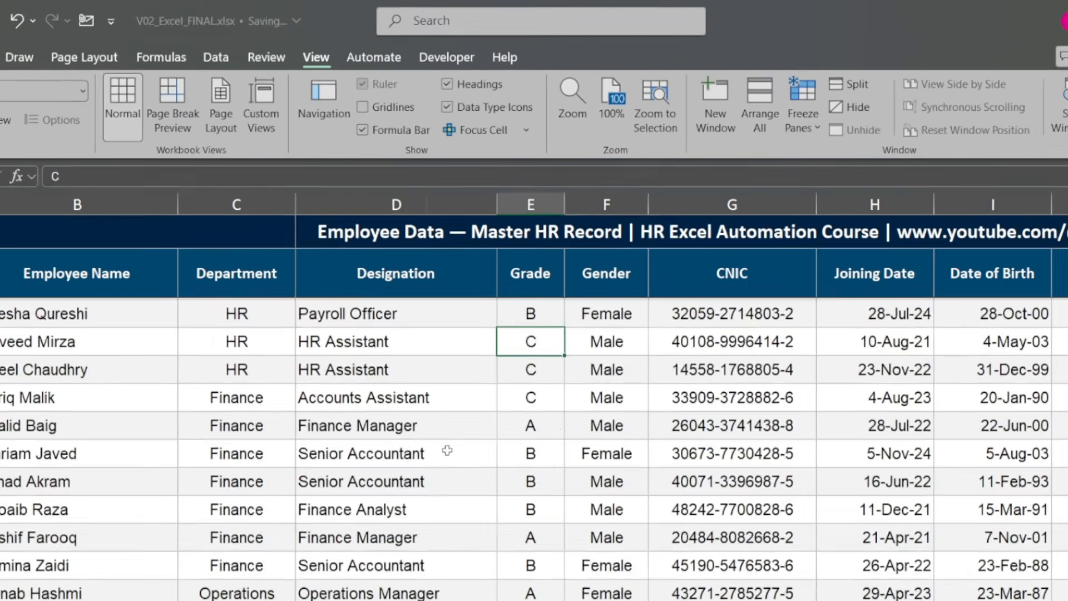
scroll(439, 493, up, 2)
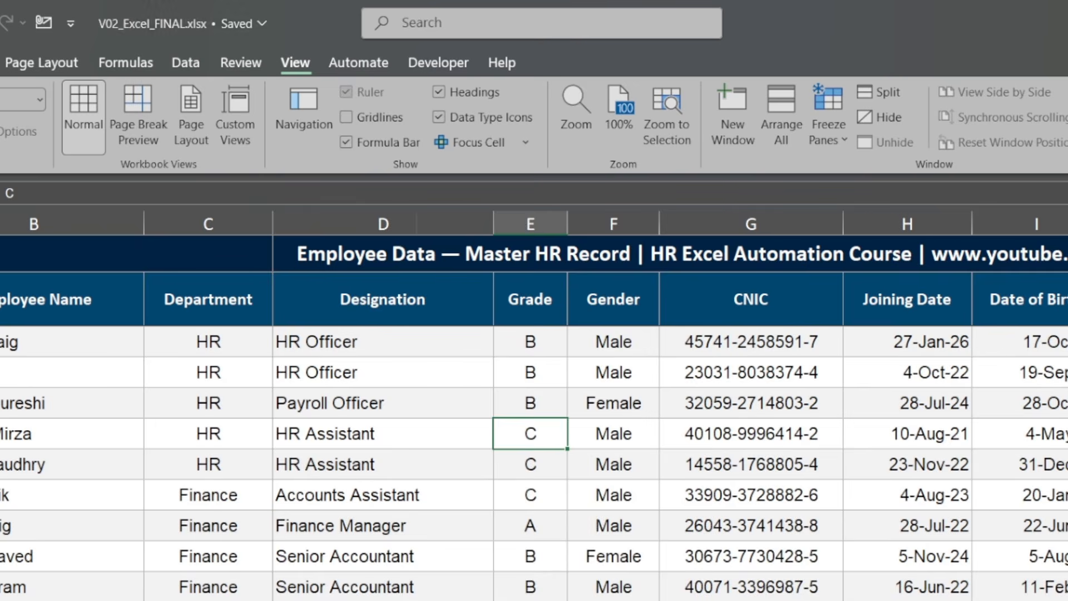
scroll(439, 493, right, 3)
scroll(501, 389, left, 3)
click(829, 120)
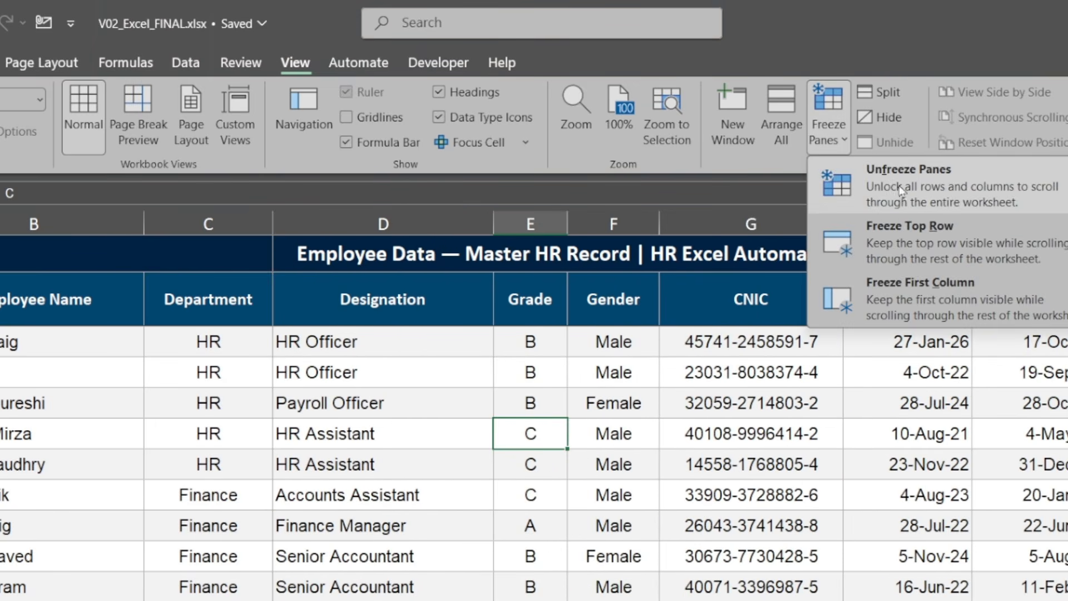
click(963, 195)
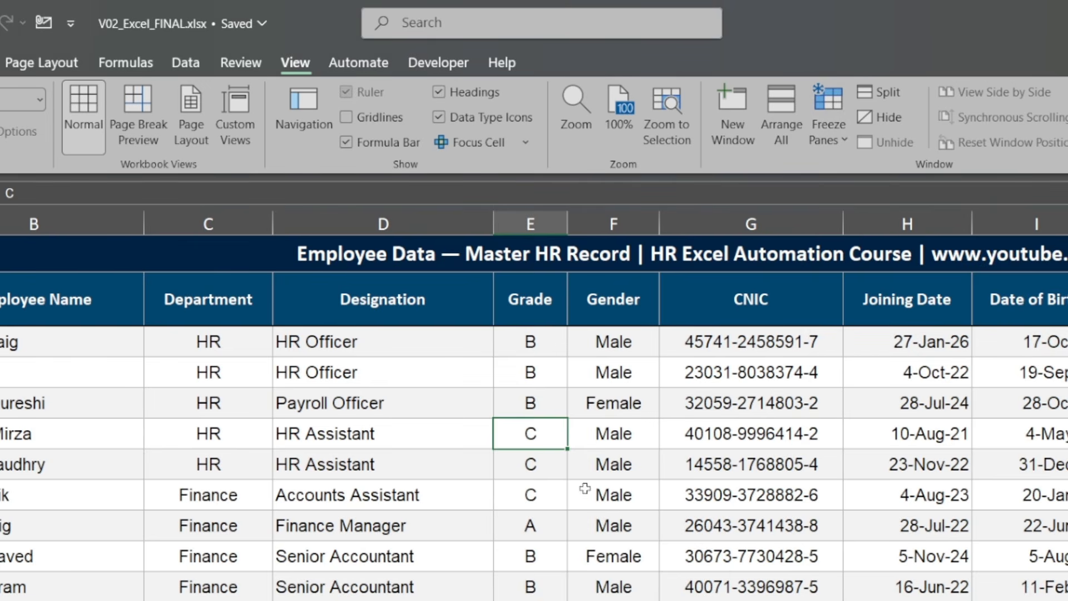
click(467, 475)
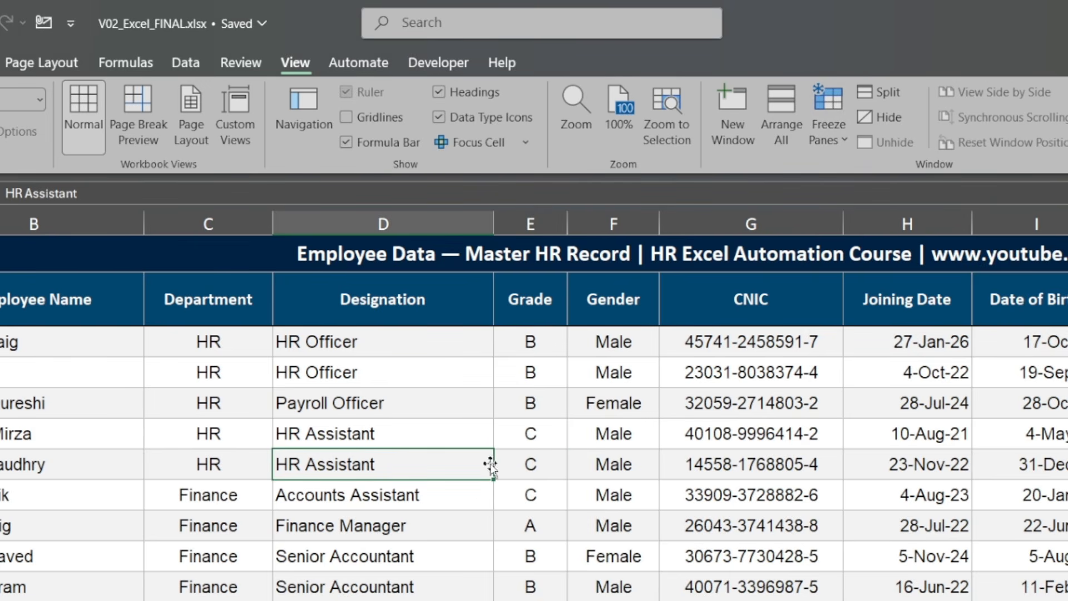
Review the available Freeze Panes options from cell E4 without applying any of them
click(523, 372)
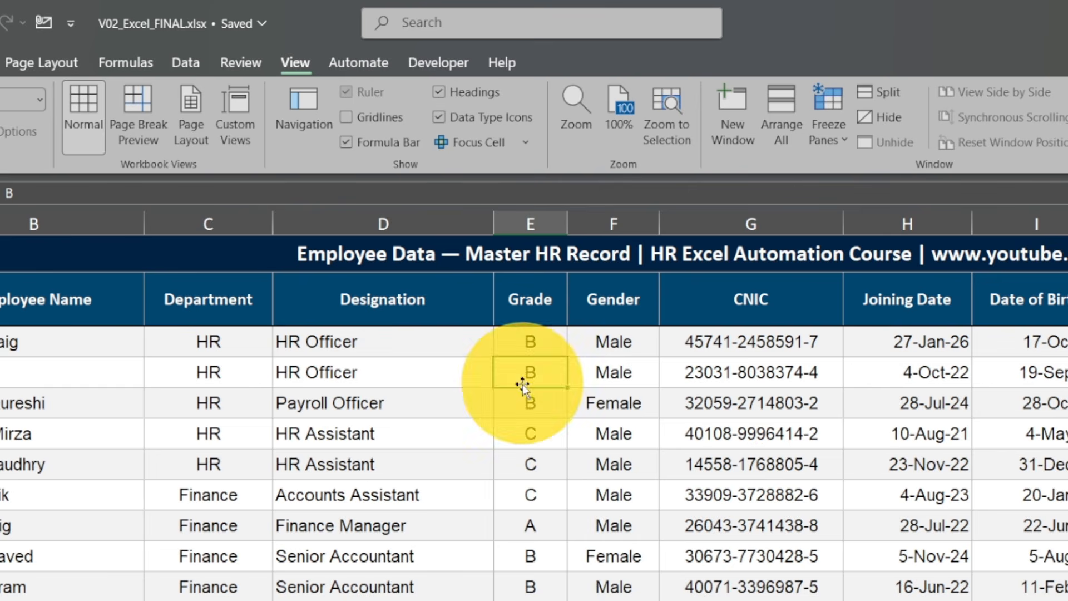
click(831, 127)
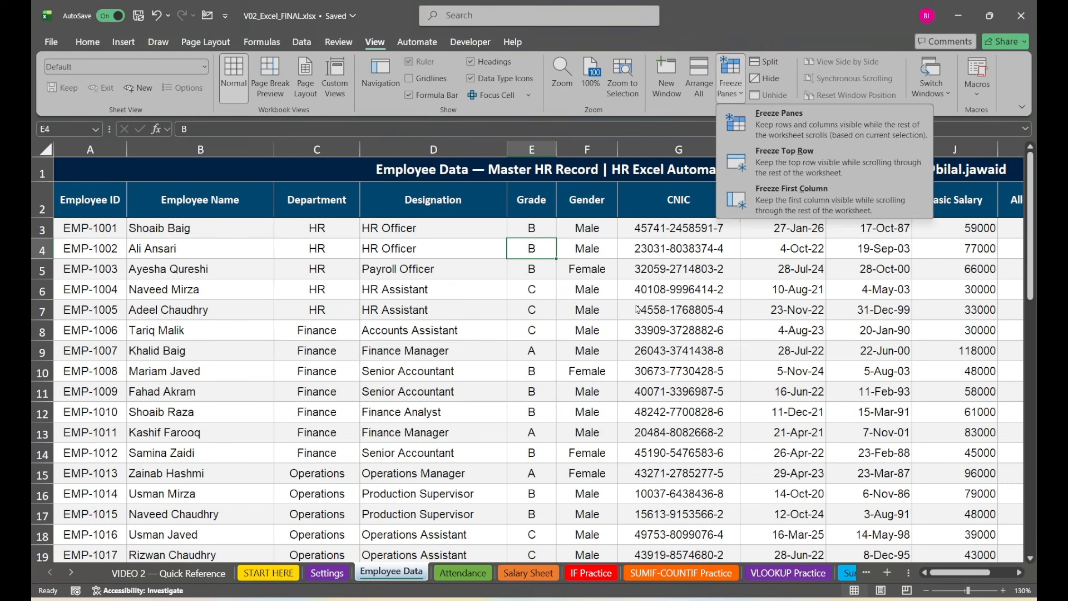
click(686, 456)
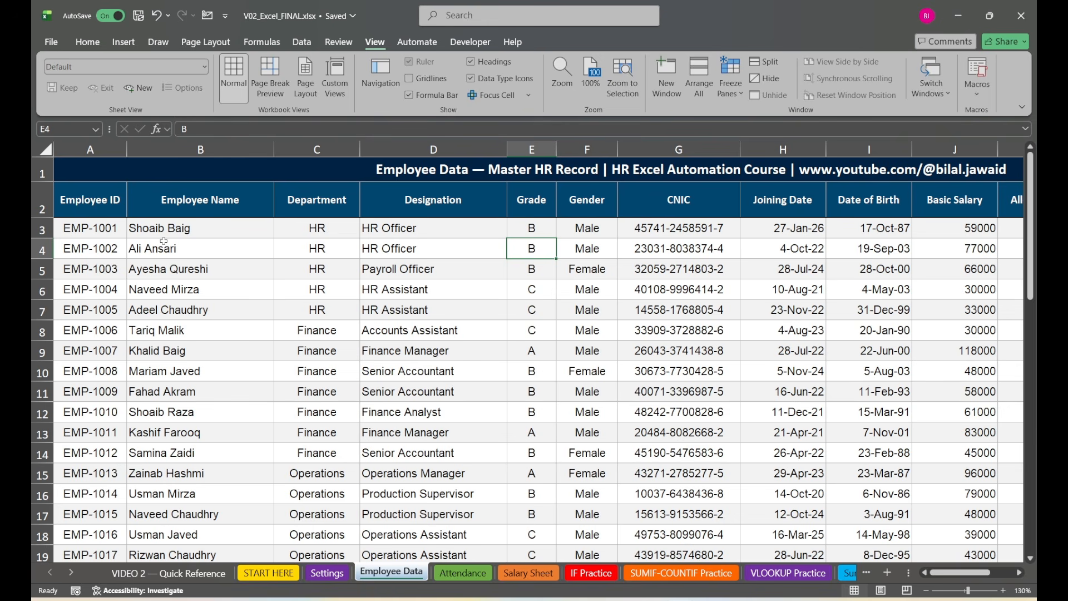
Highlight rows 1–2 and the leading columns starting at A, and select D3 to review the freeze position
drag(33, 177, 34, 199)
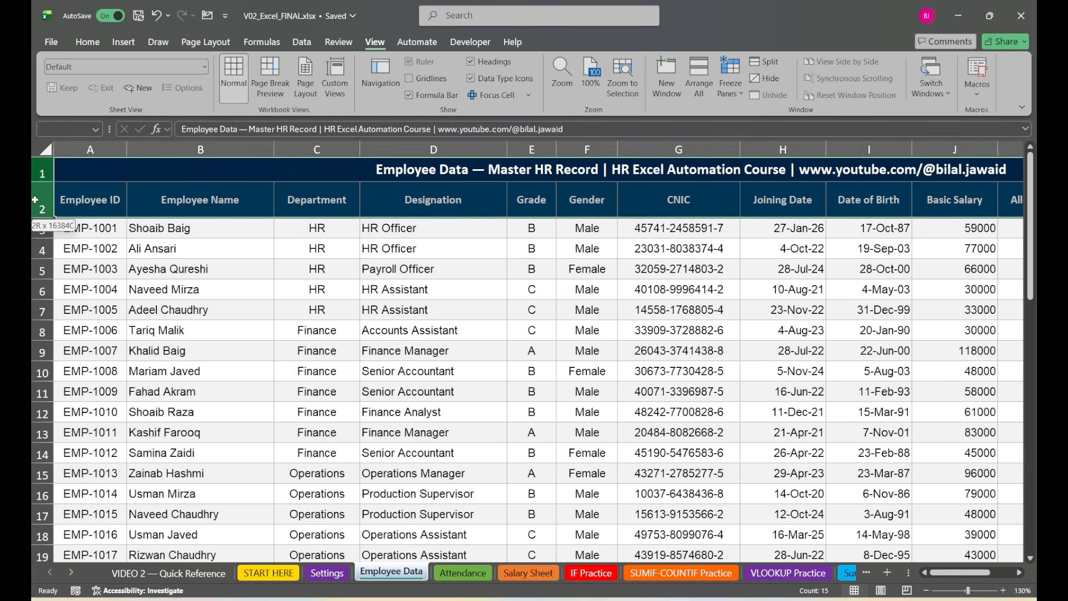
click(276, 282)
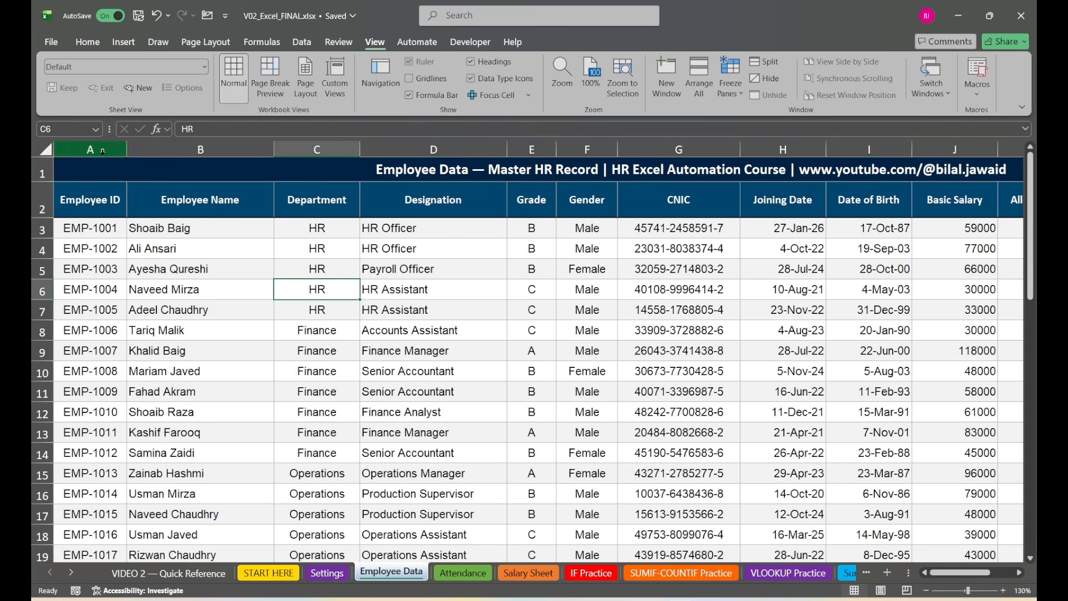
drag(103, 150, 401, 150)
click(392, 227)
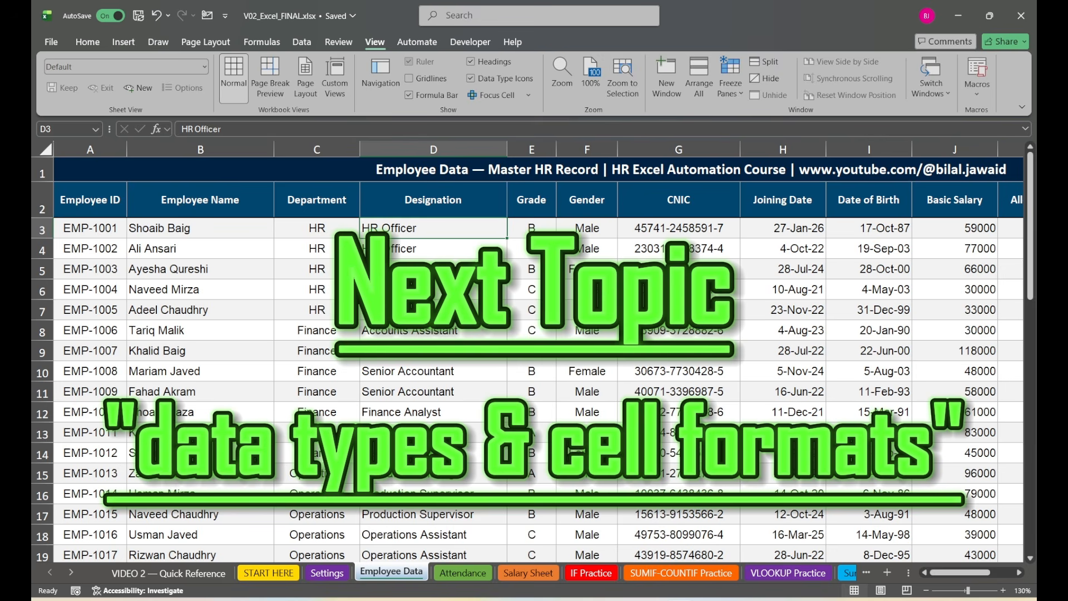
click(532, 402)
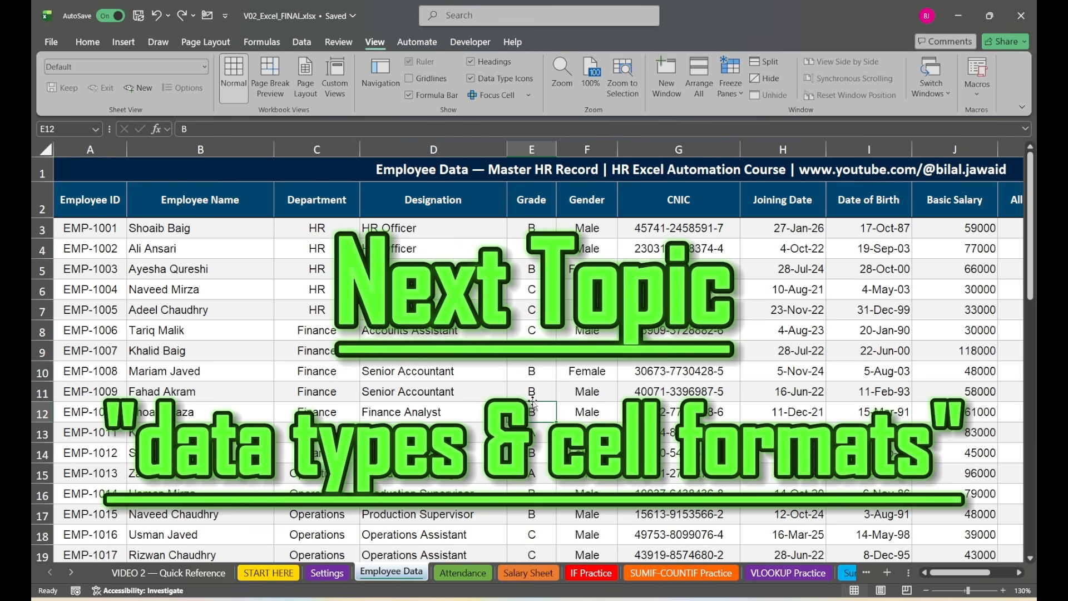
Examine the number, text and date data in the Basic Salary, Employee Name, Date of Birth, Joining Date and Designation columns
click(87, 43)
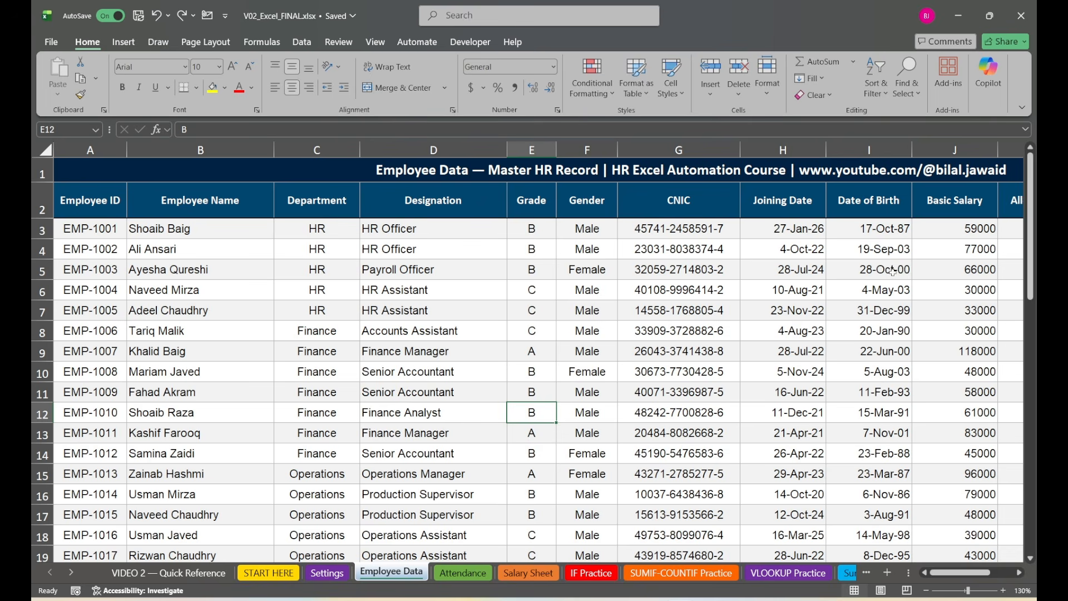
click(951, 228)
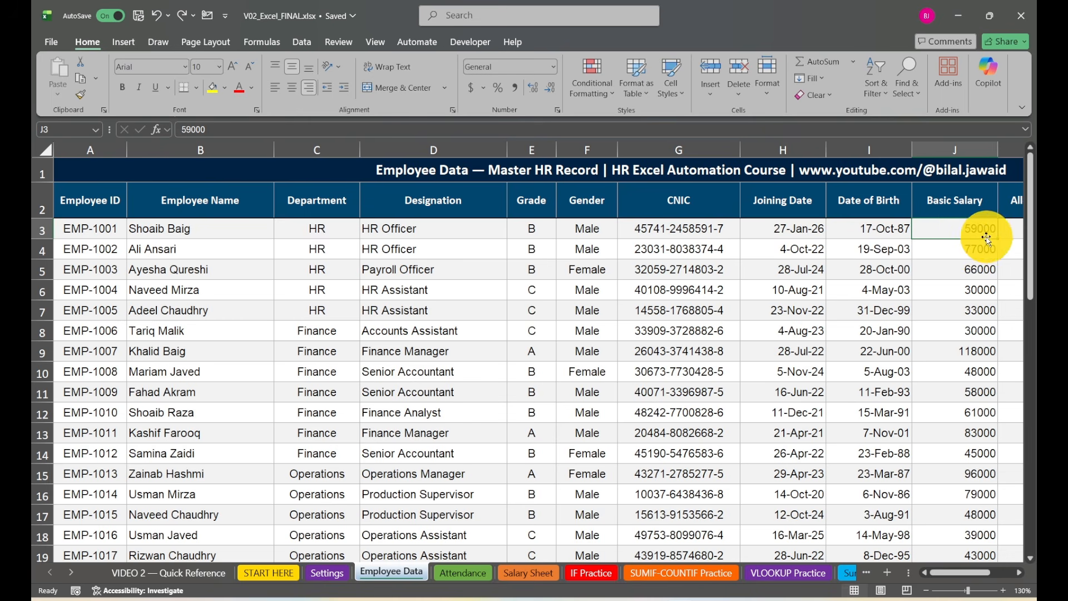
click(214, 235)
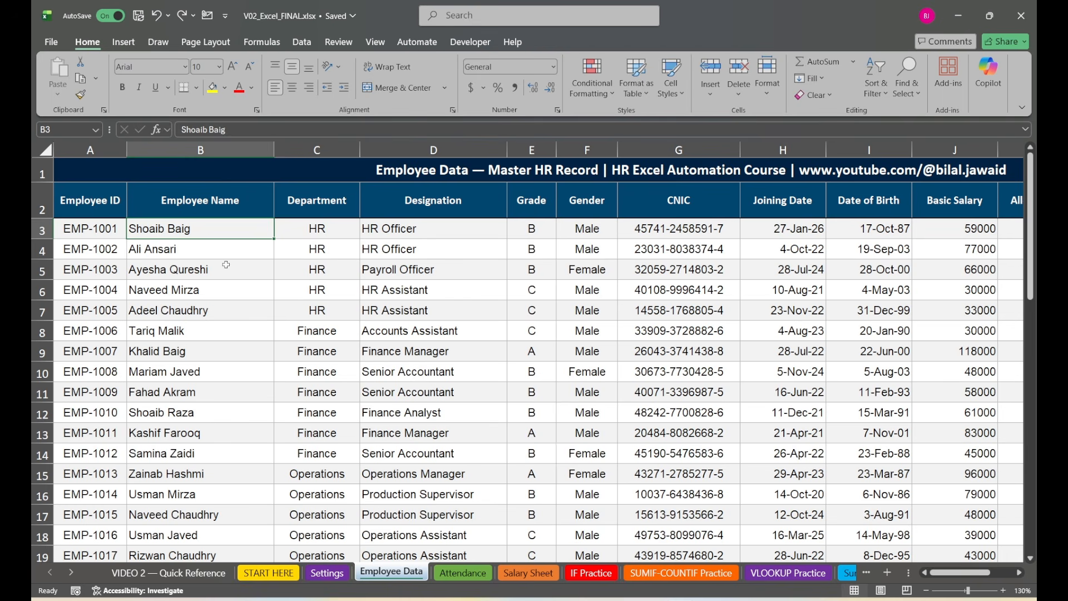
click(938, 150)
click(869, 150)
click(783, 150)
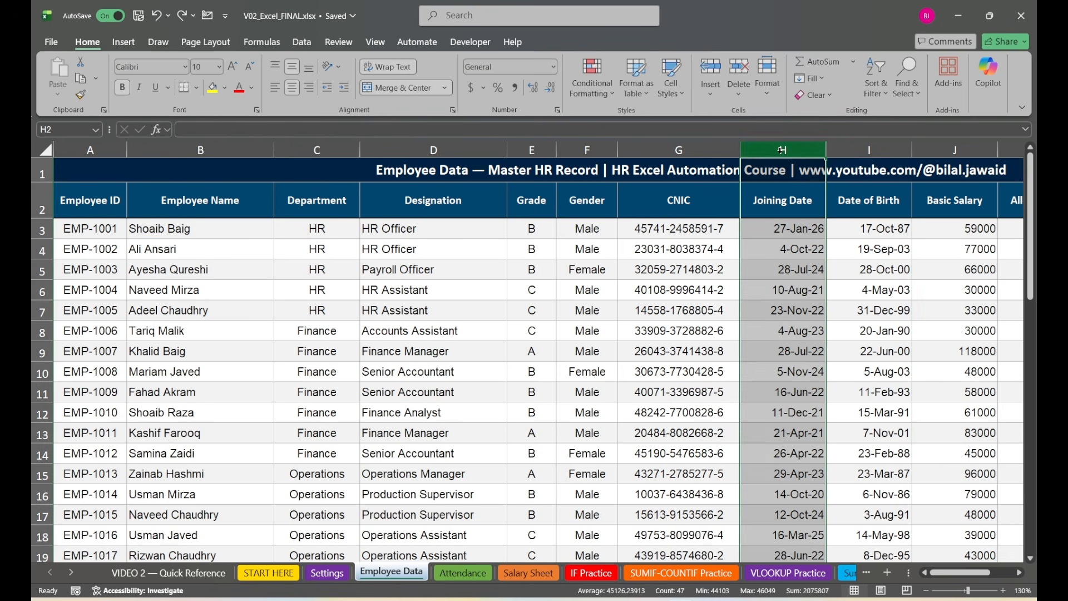
ctrl+click(211, 154)
click(415, 151)
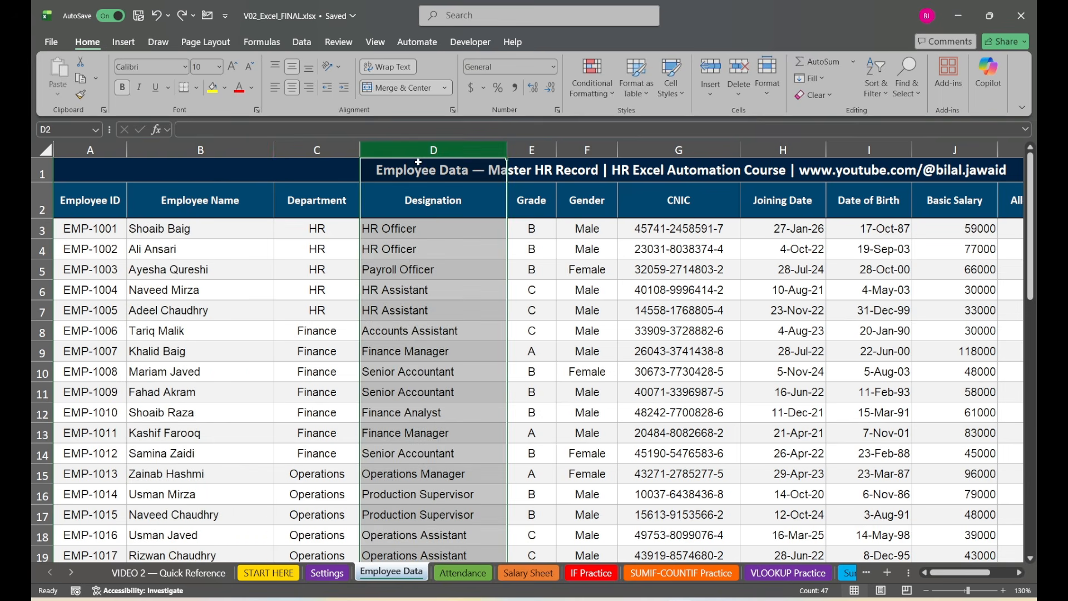
click(422, 289)
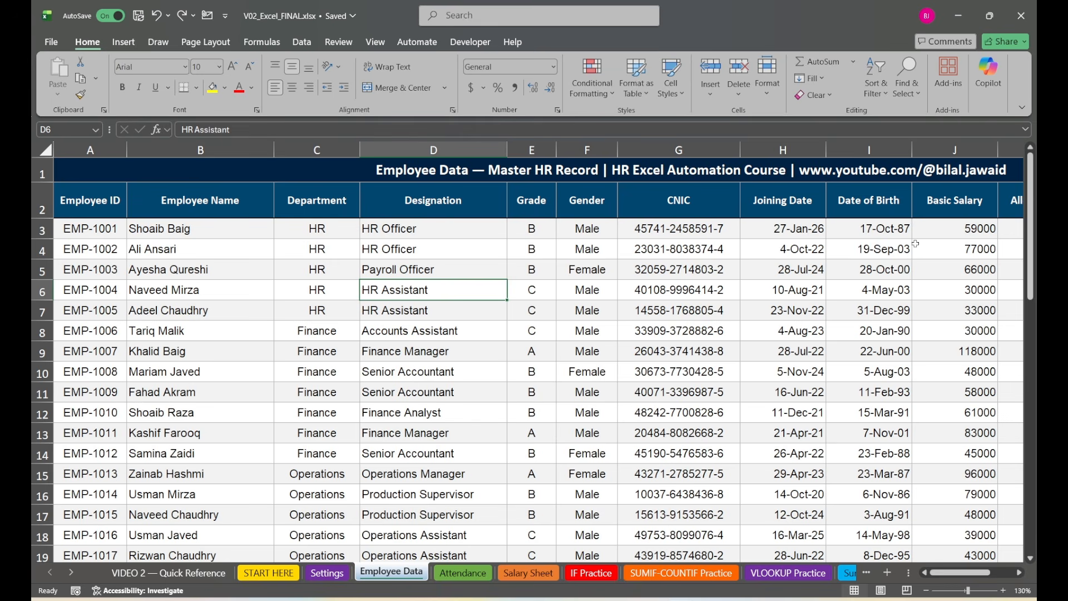
Compare the number format of the Basic Salary in J3 with that of the Joining Date in H3
click(929, 233)
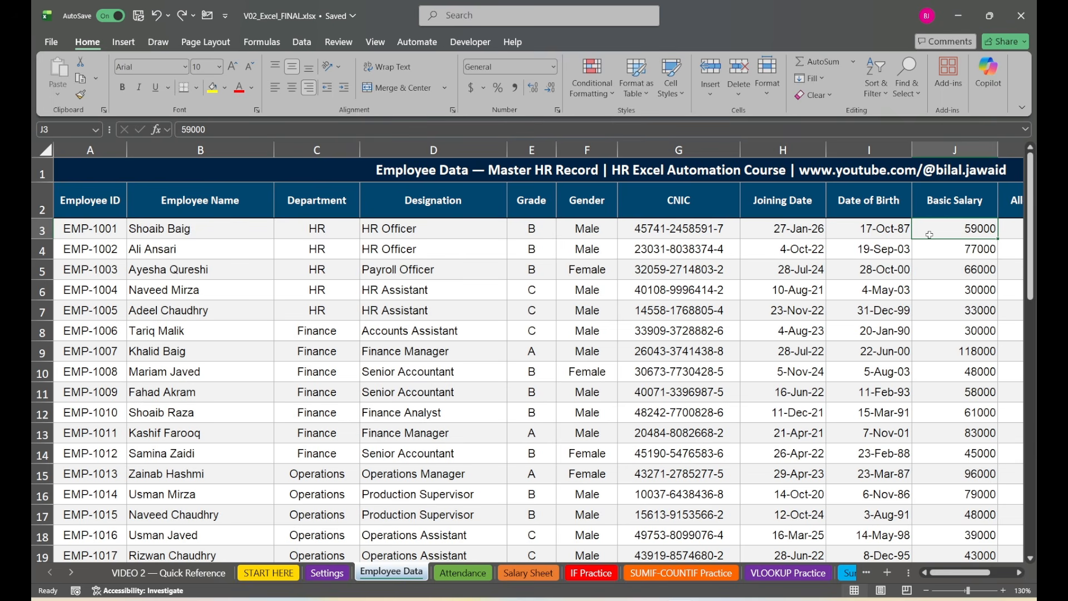
click(765, 234)
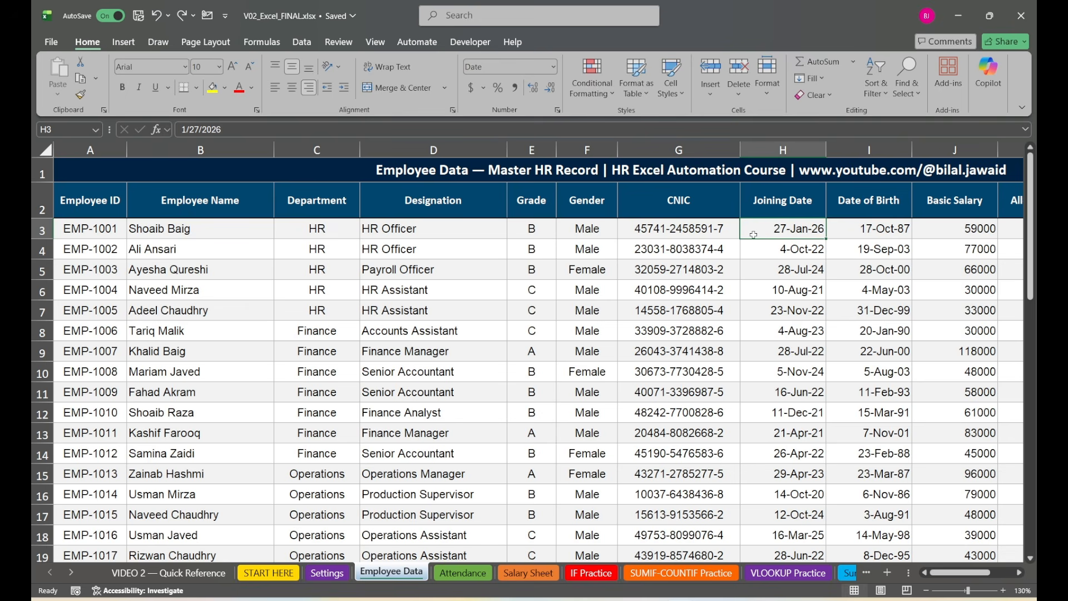
click(769, 148)
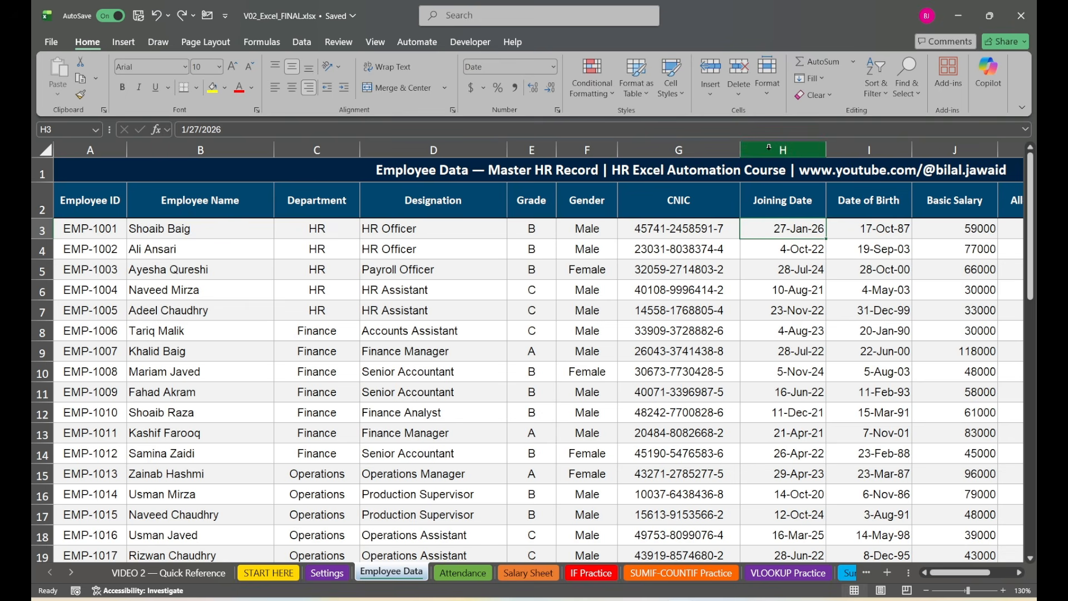
Format the Joining Date in cell H3 as General to view its serial number, and undo that format change
click(755, 229)
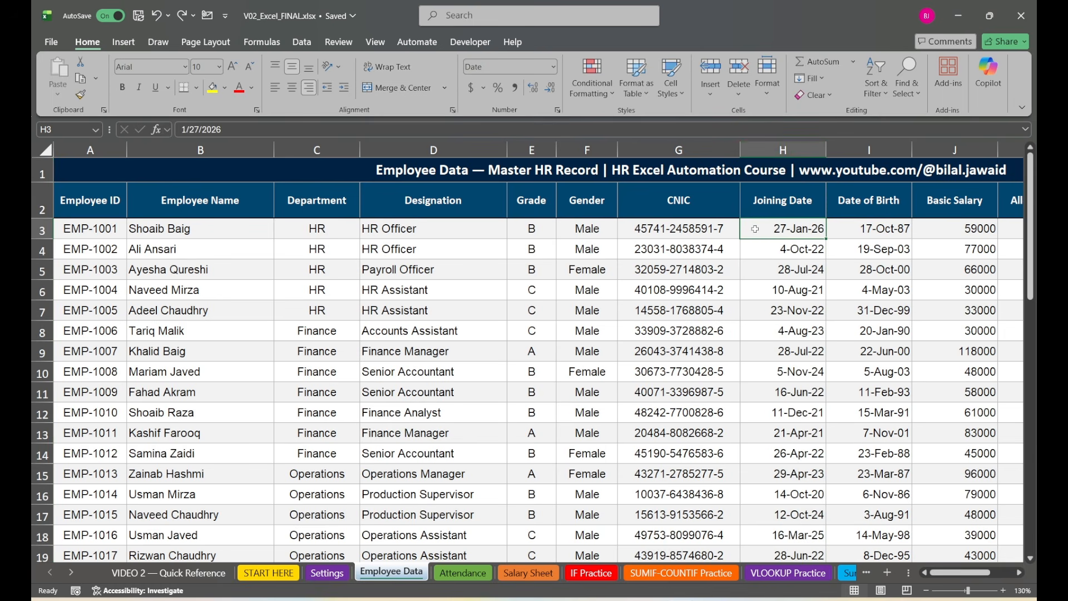
key(ctrl+1)
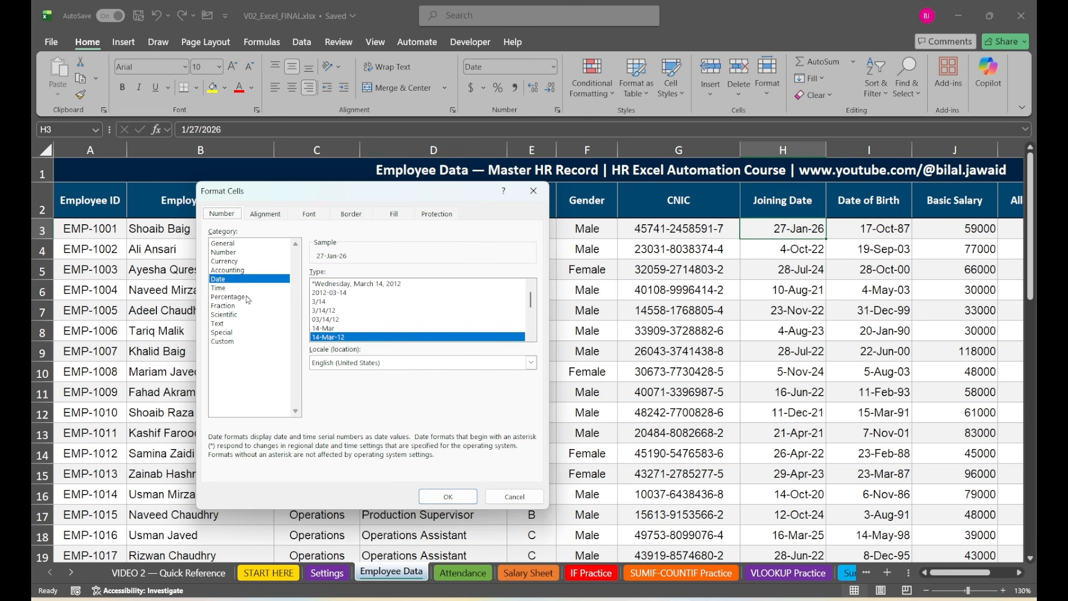
click(224, 244)
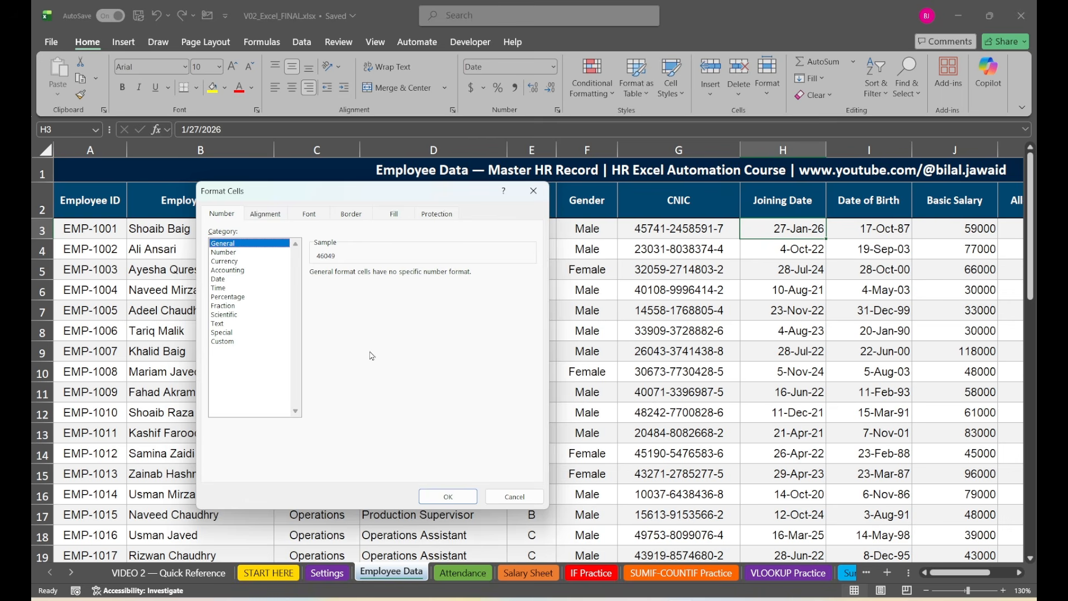
click(448, 495)
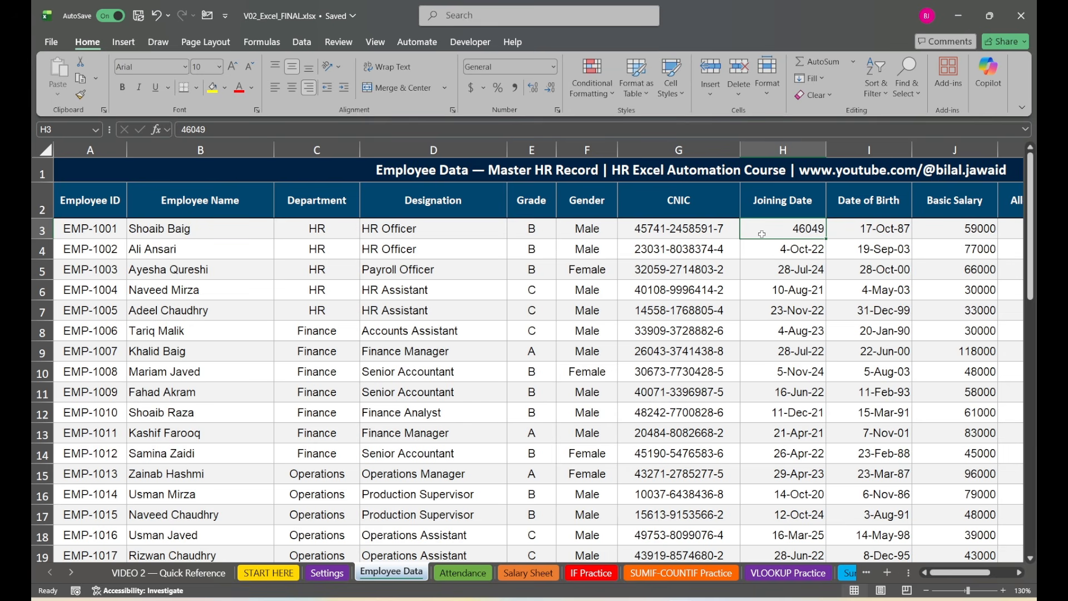
key(ctrl+z)
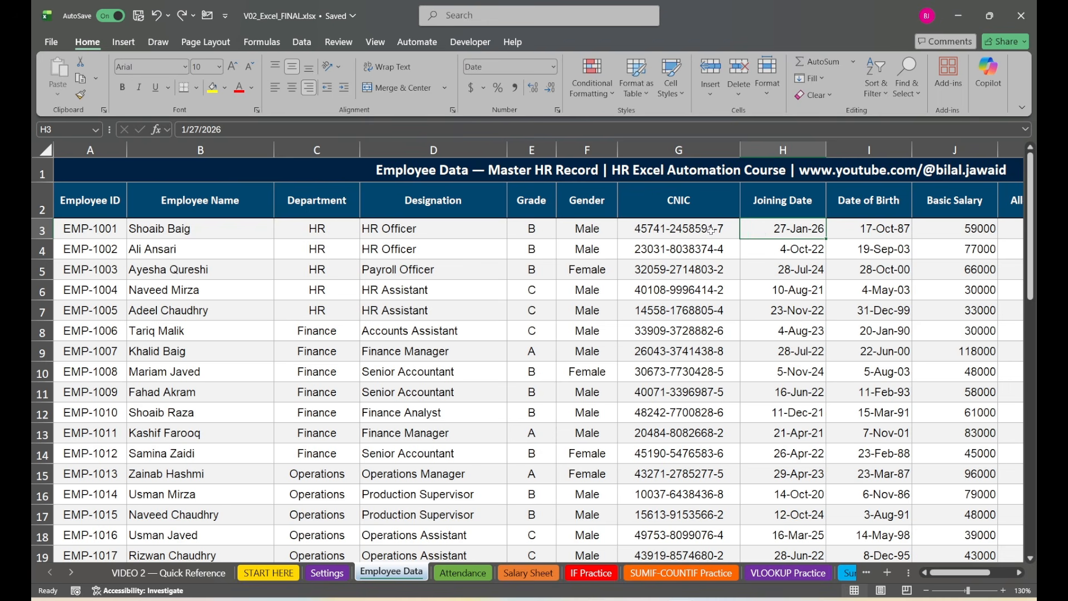
Check the number format applied to the CNIC values in column G
click(688, 229)
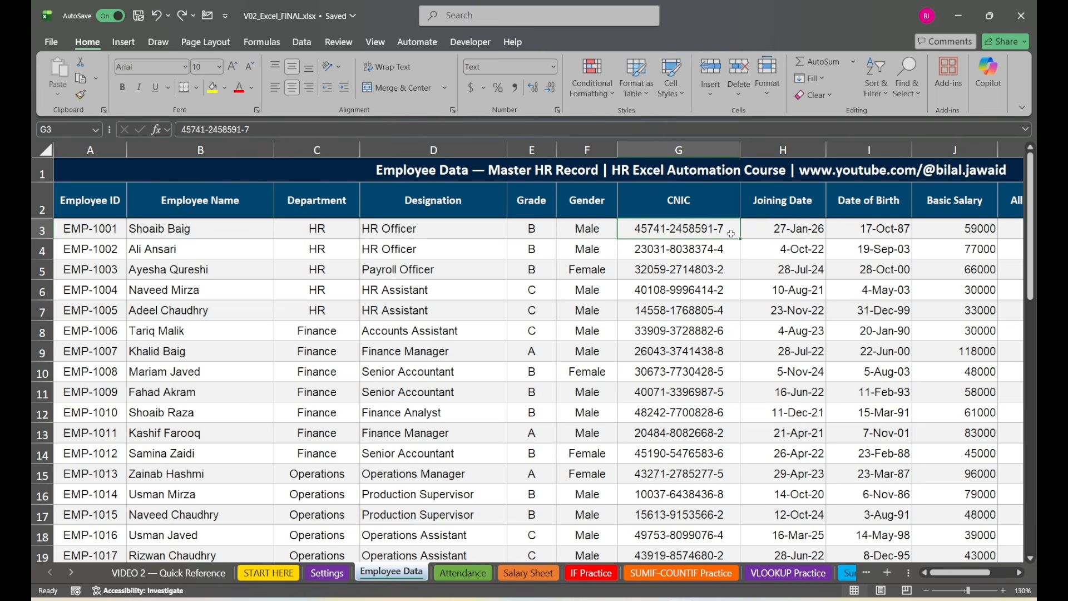
click(647, 345)
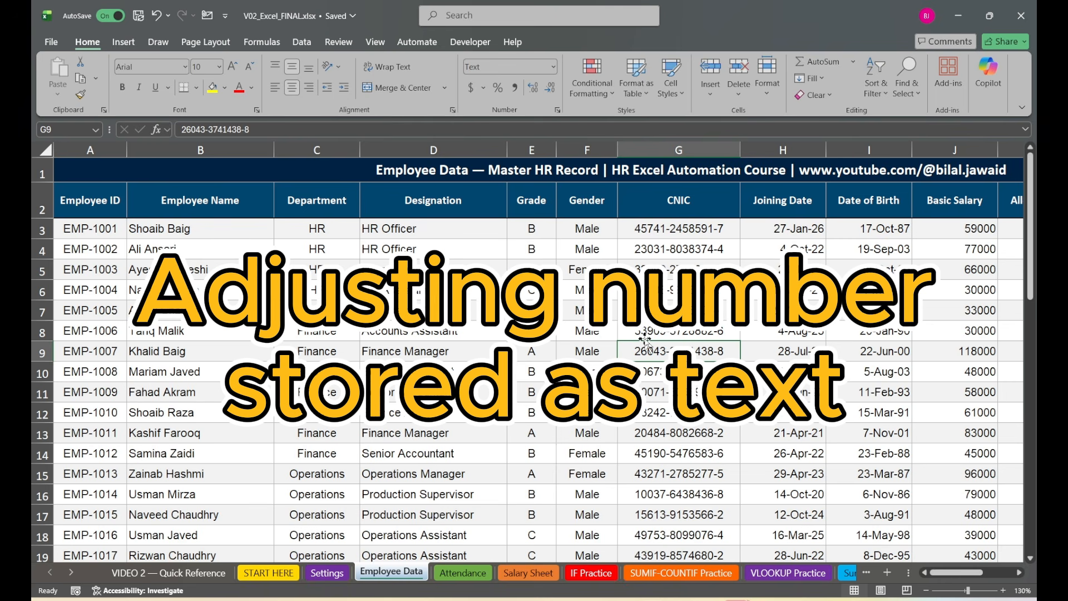
click(662, 311)
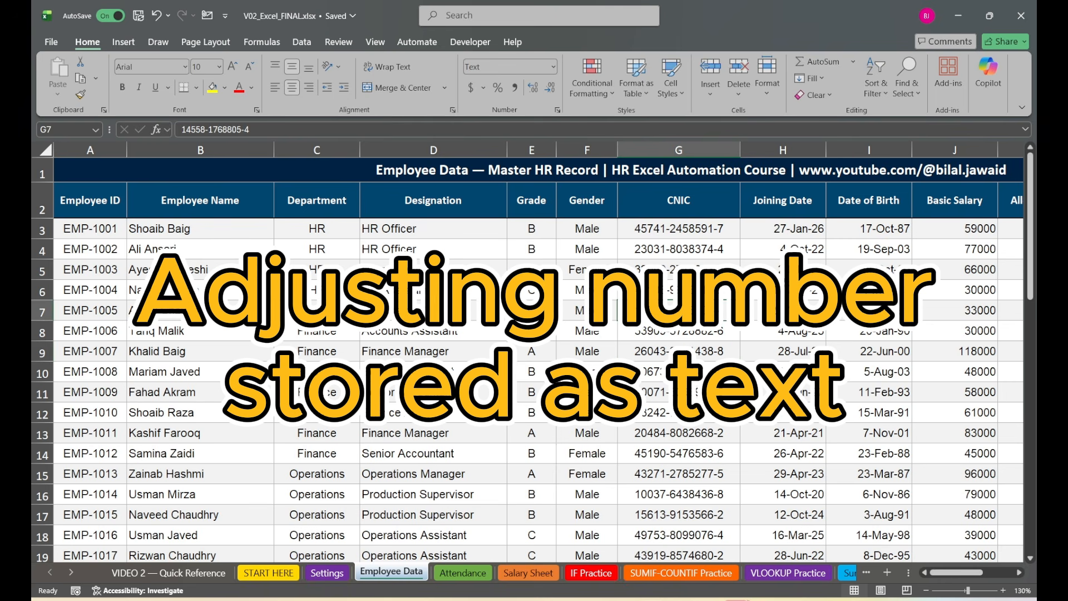
Go to the "Number Stored as text" example list in column P and inspect its first values
click(779, 292)
drag(946, 570, 993, 576)
click(772, 310)
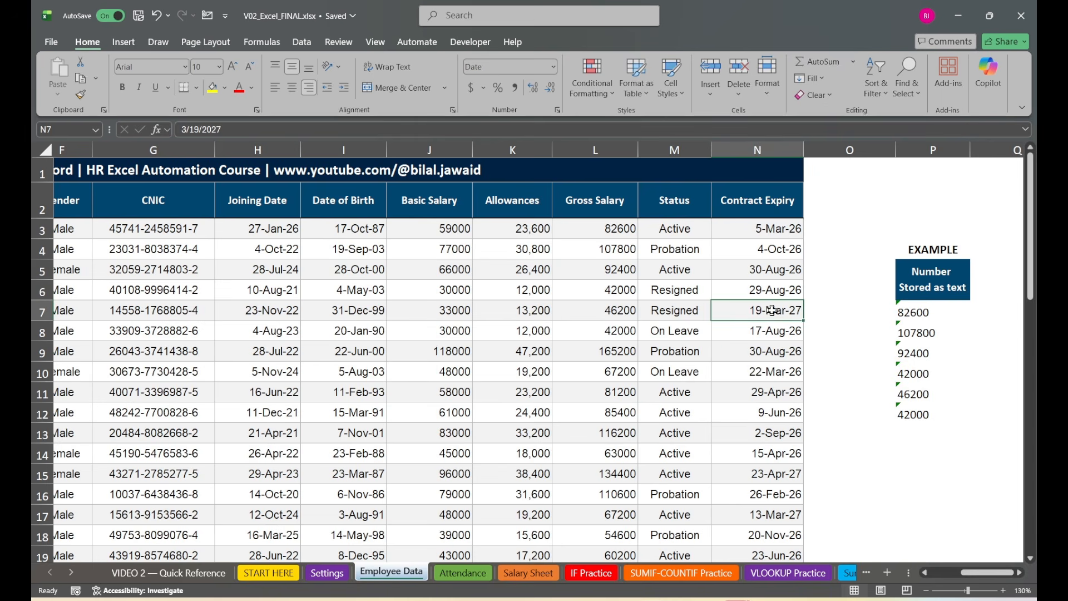
key(Right)
key(Right)
key(Right)
key(Right)
key(Right)
key(Right)
key(Right)
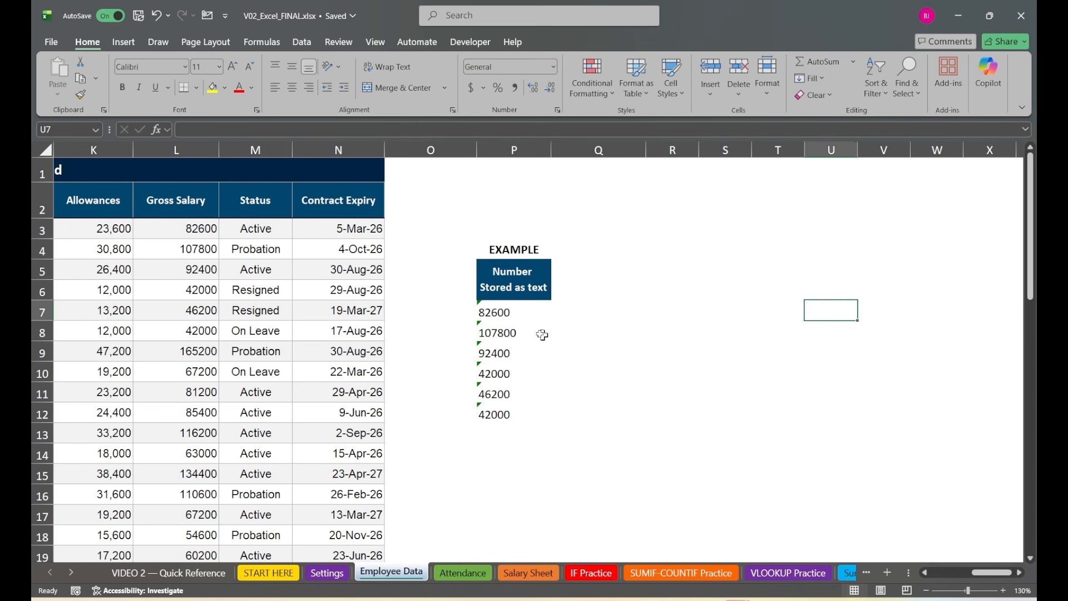
key(Left)
key(Left)
key(Left)
key(Left)
key(Left)
key(Left)
key(Right)
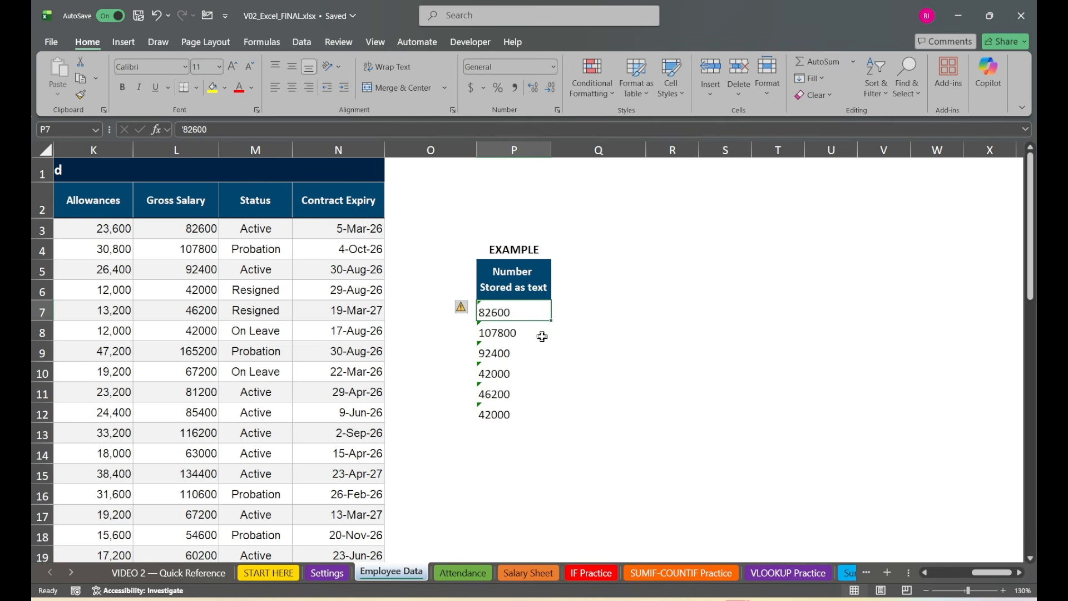
click(543, 336)
click(504, 428)
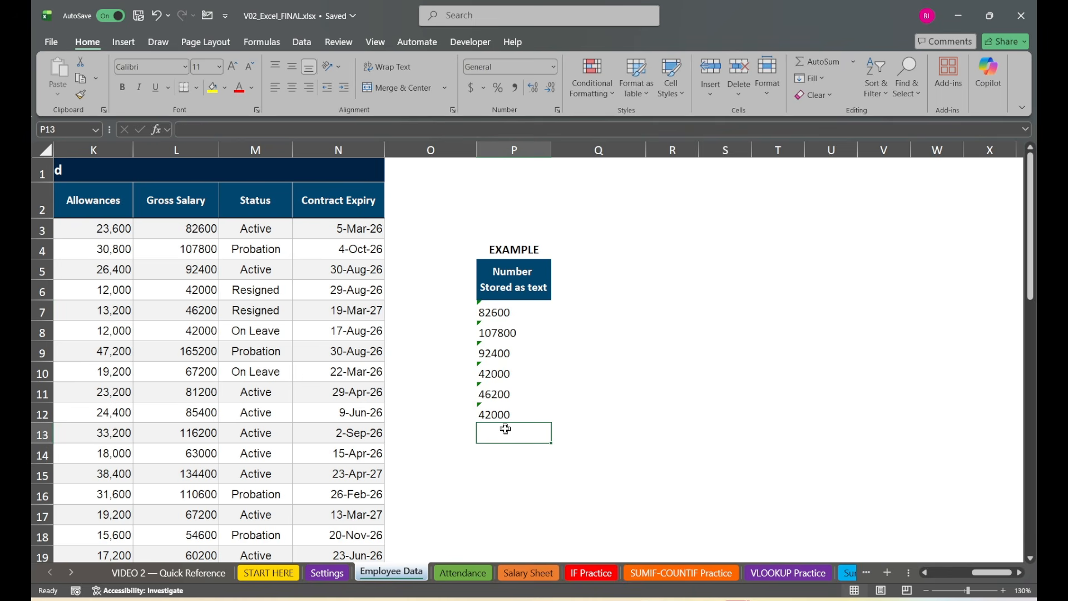
key(shift+Up)
key(shift+Up)
key(shift+Up)
key(shift+Up)
key(shift+Up)
key(shift+Up)
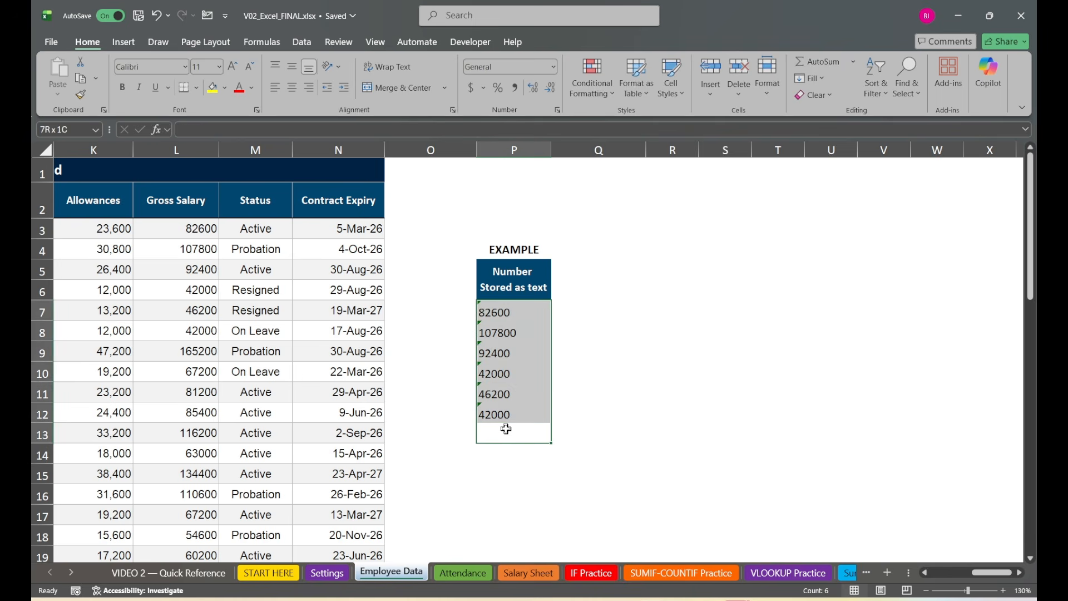
text(=SUM())
key(Return)
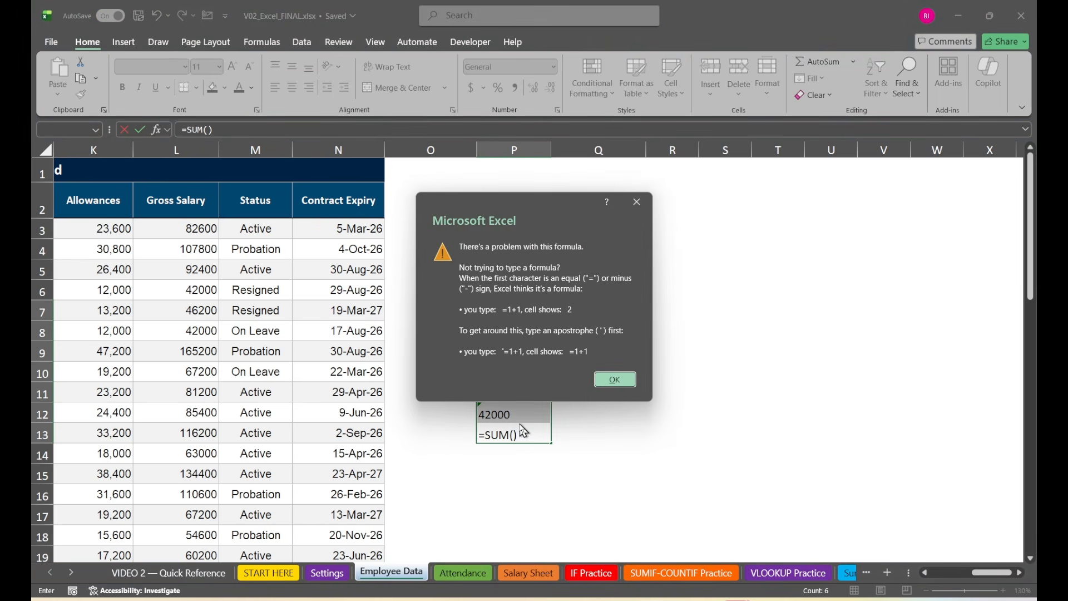
click(616, 380)
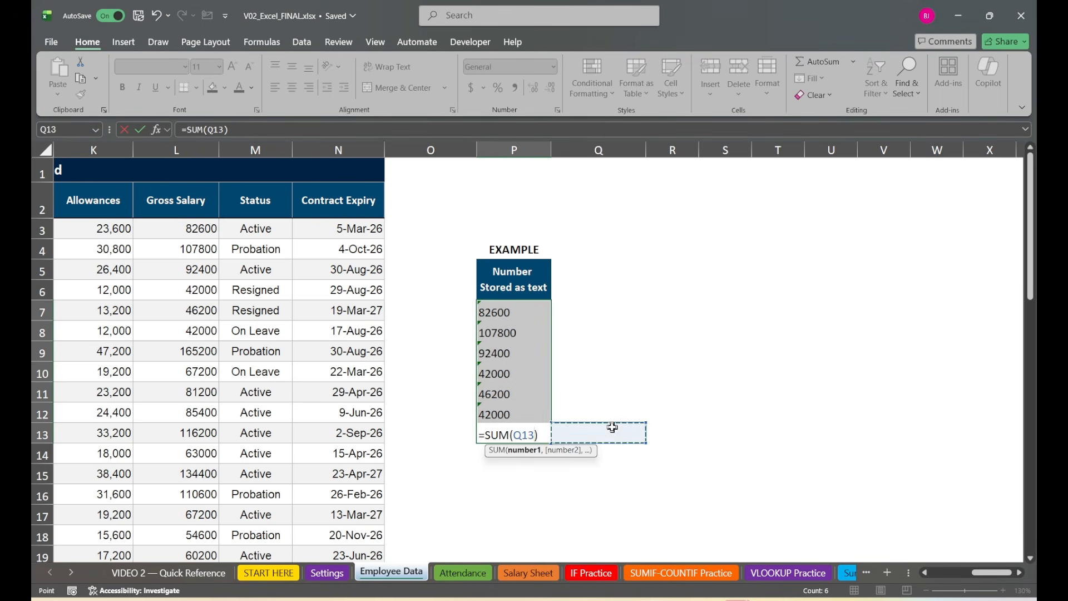
key(Escape)
Examine the values stored as text in P7:P12 at a larger zoom, and select the first one in P7
click(508, 462)
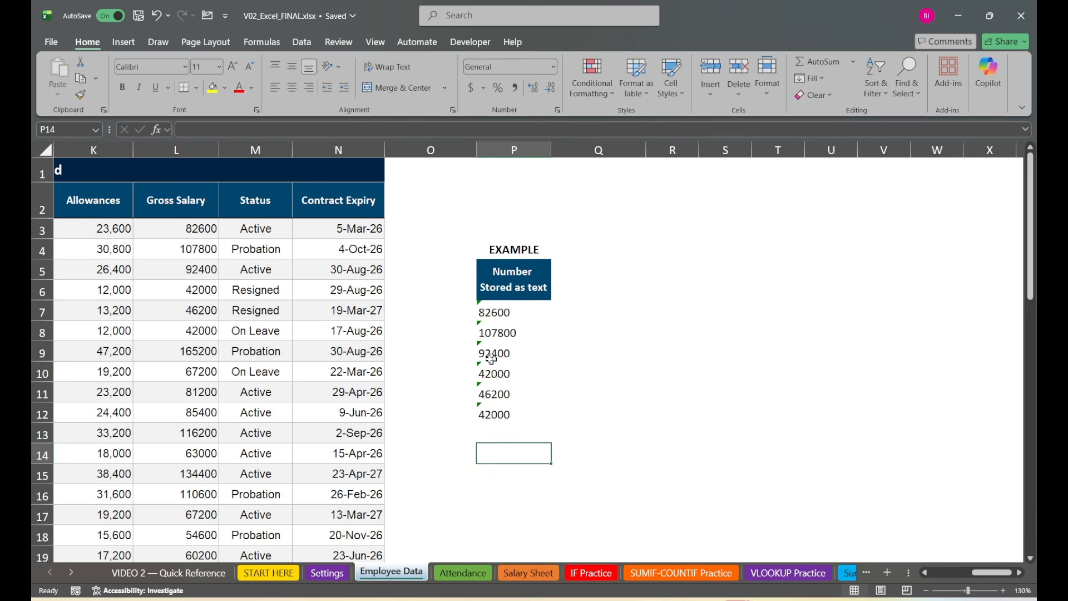
drag(489, 310, 496, 410)
click(510, 434)
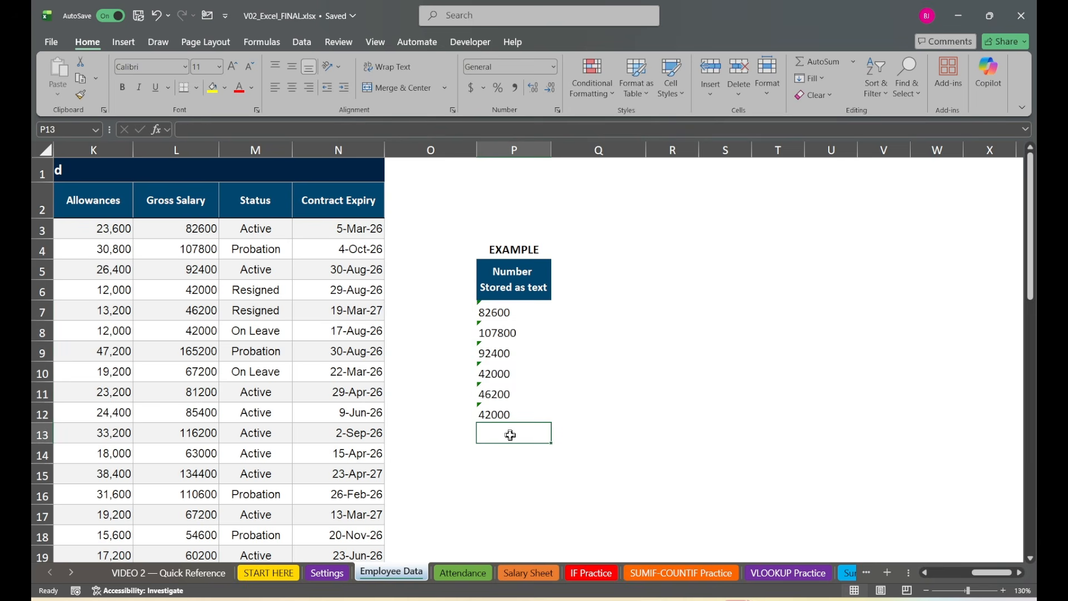
scroll(510, 434, up, 4)
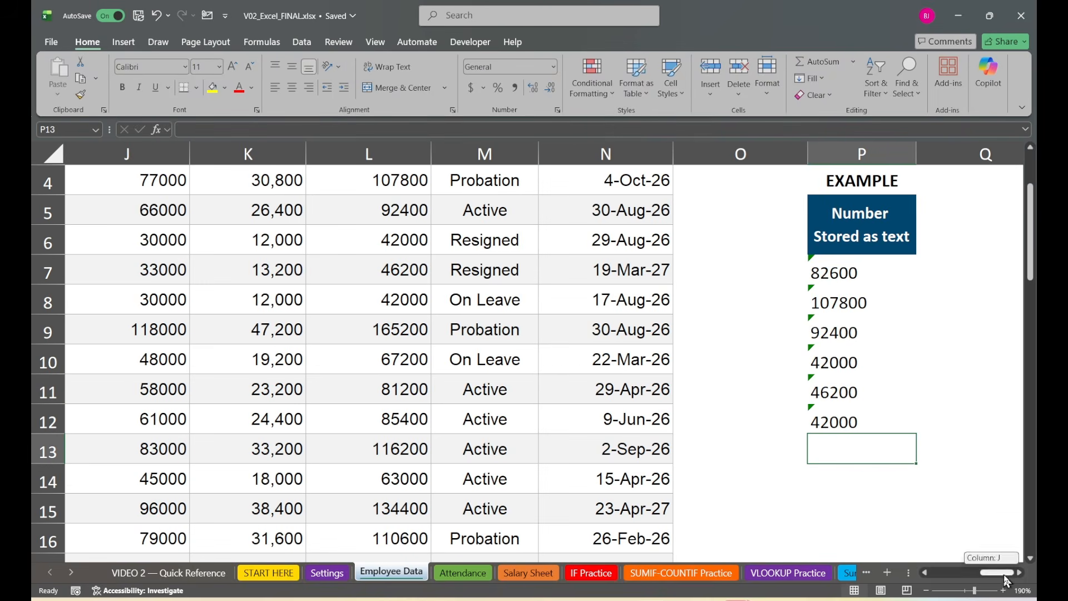
click(822, 274)
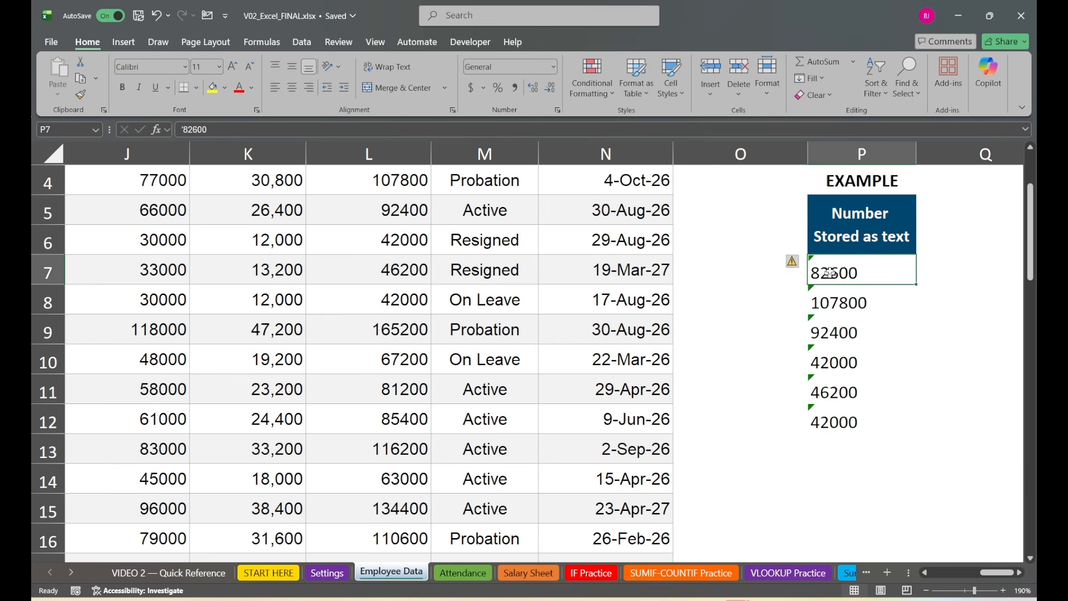
Convert the values stored as text in P7:P12 to numbers
click(830, 320)
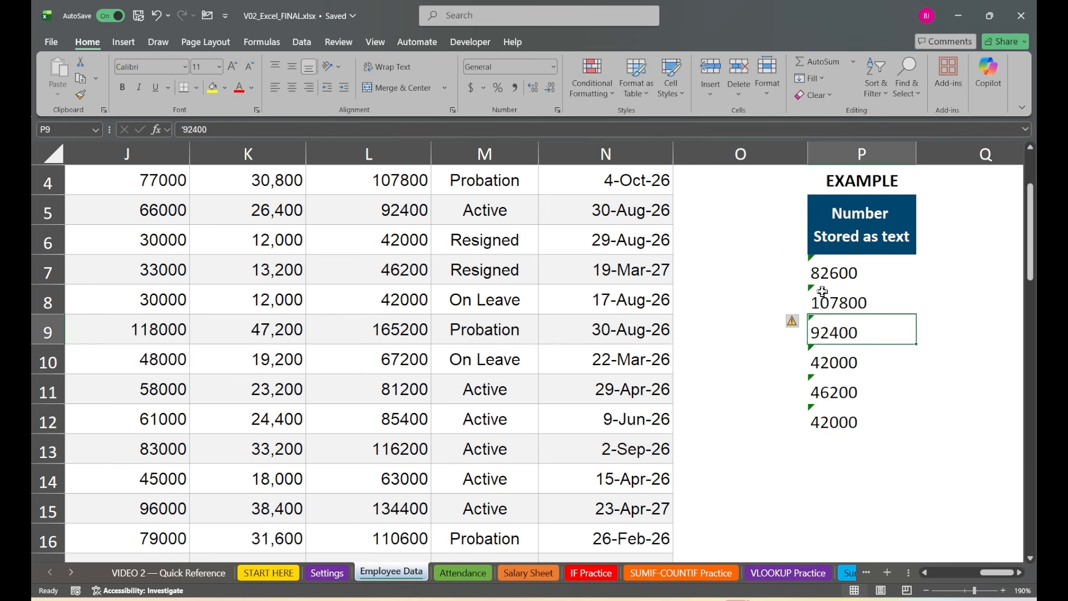
click(822, 291)
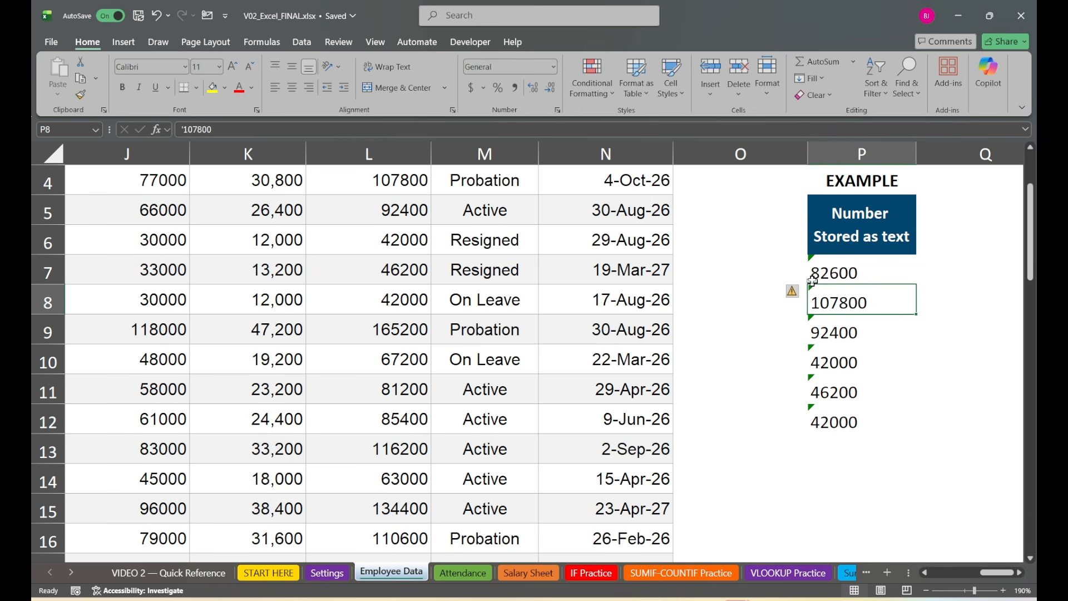
drag(838, 270, 836, 421)
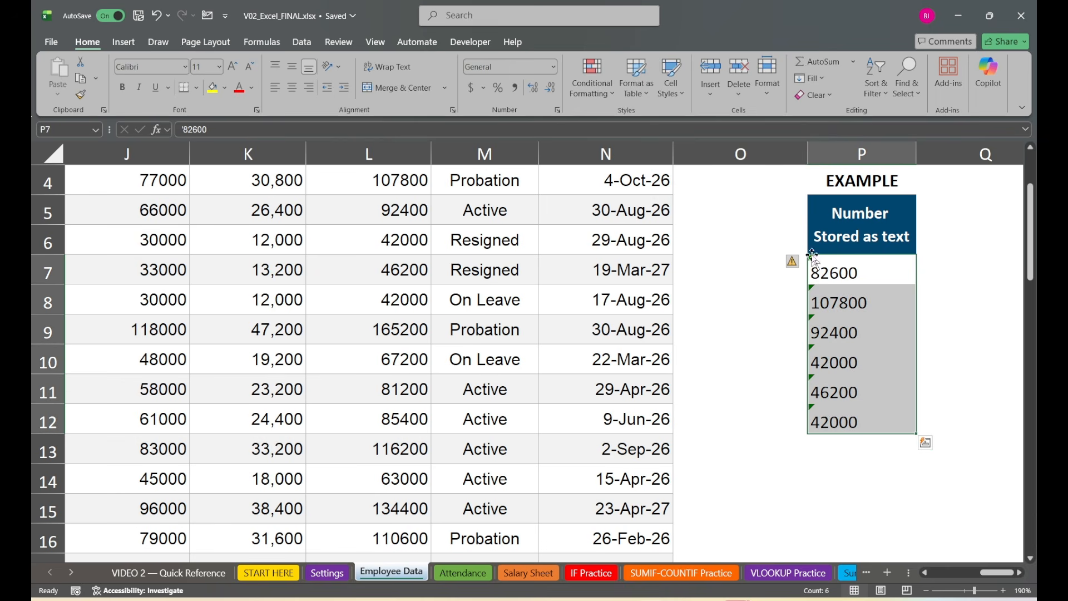
click(796, 264)
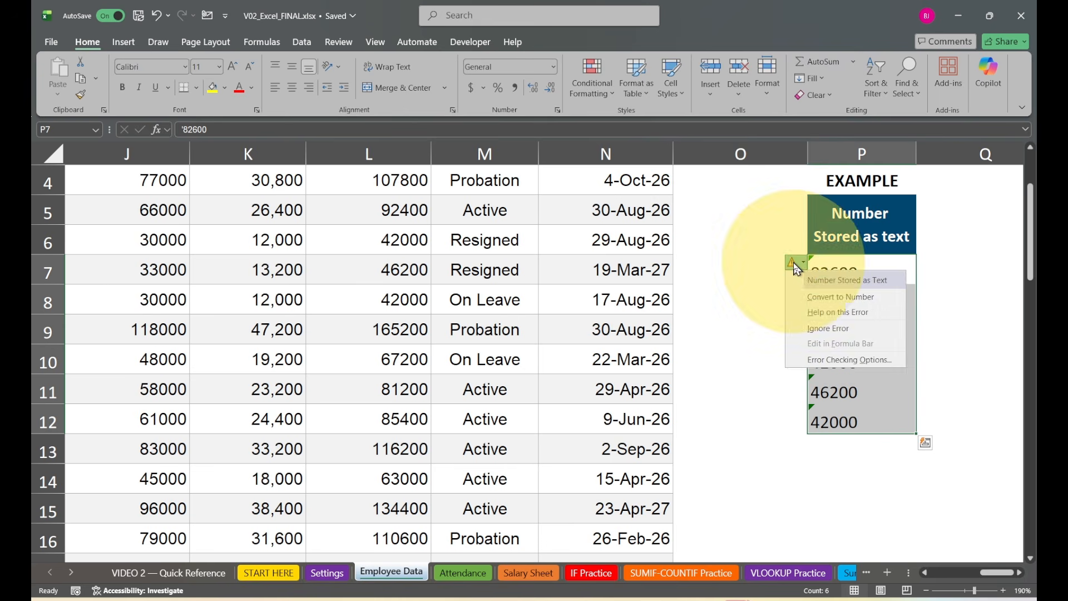
click(895, 299)
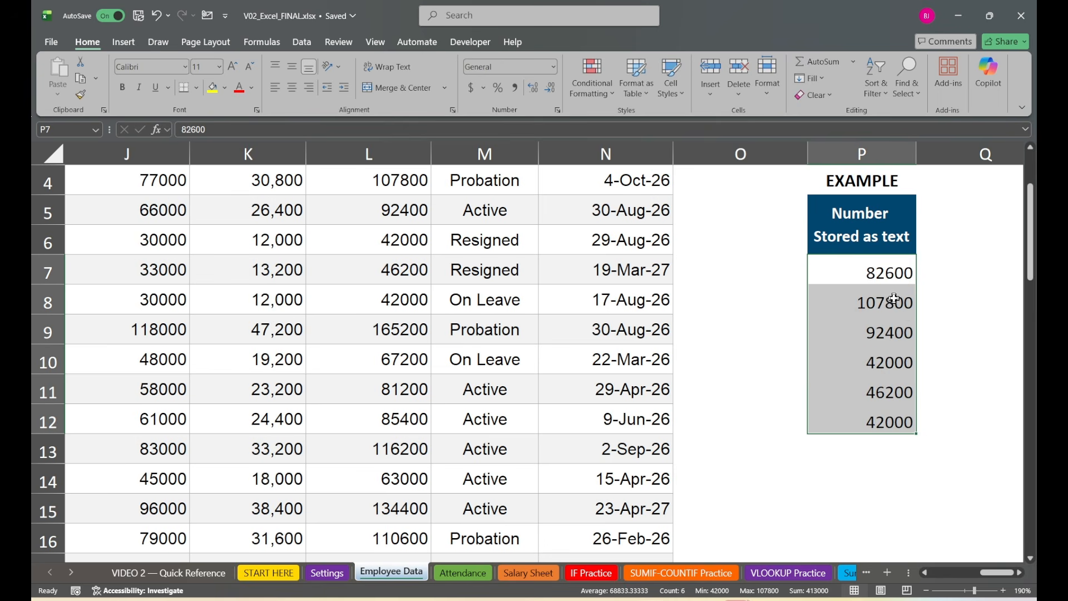
Add an AutoSum total of P7:P12 in cell P13 and check its formula
click(874, 446)
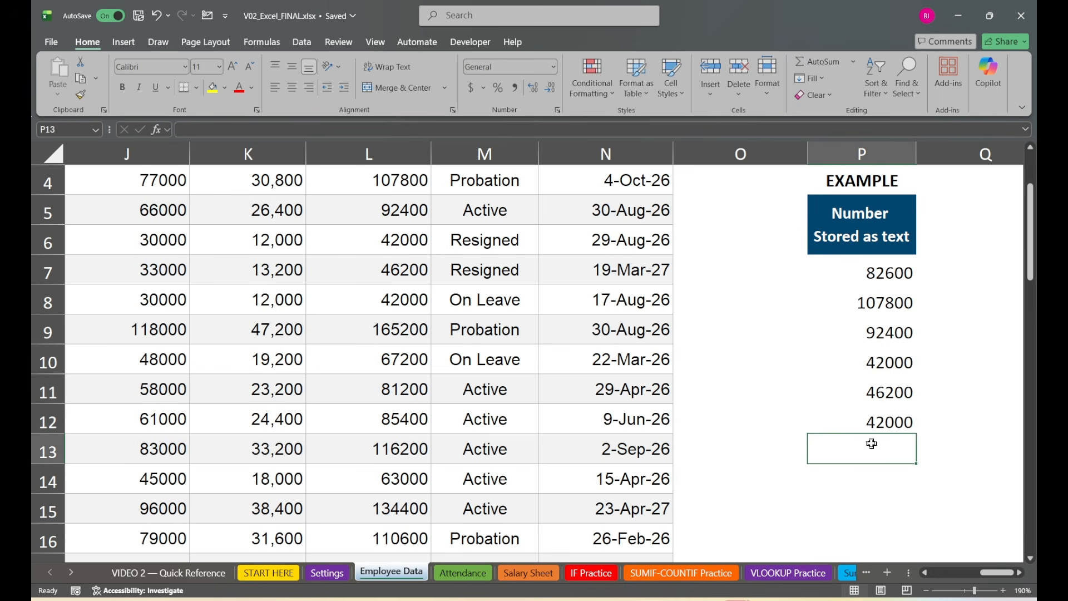
key(shift+Up)
key(shift+Up)
key(shift+Up)
key(shift+Up)
key(shift+Up)
key(shift+Up)
key(alt+equal)
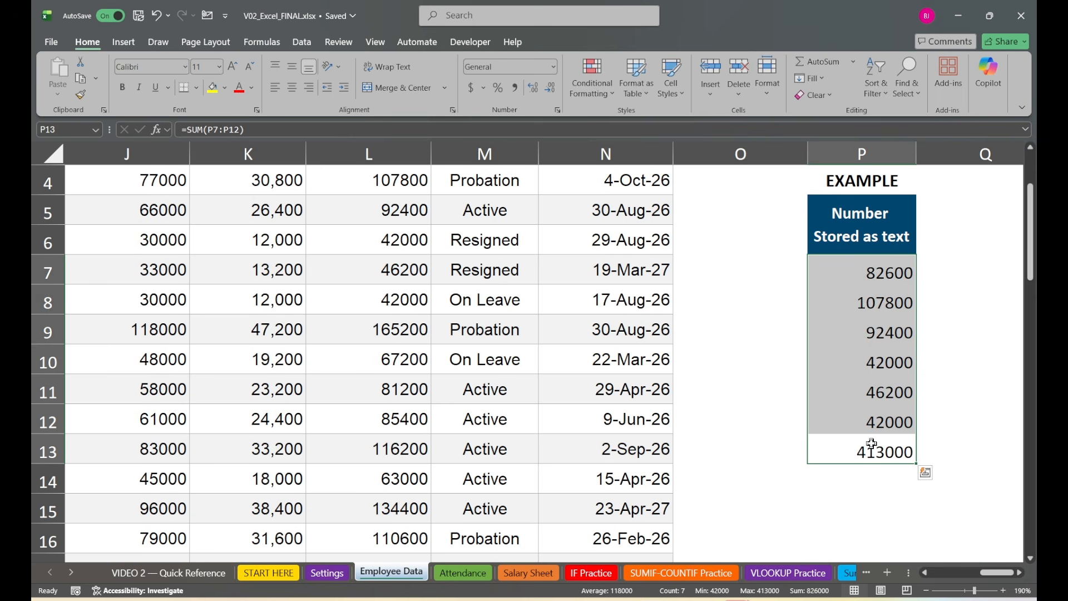
double_click(847, 450)
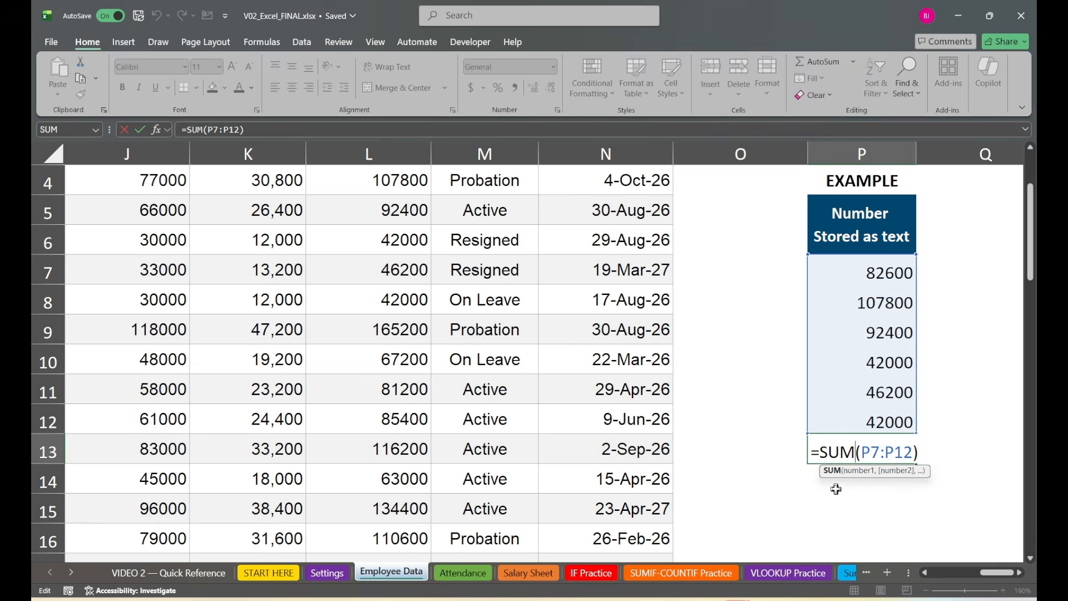
key(Return)
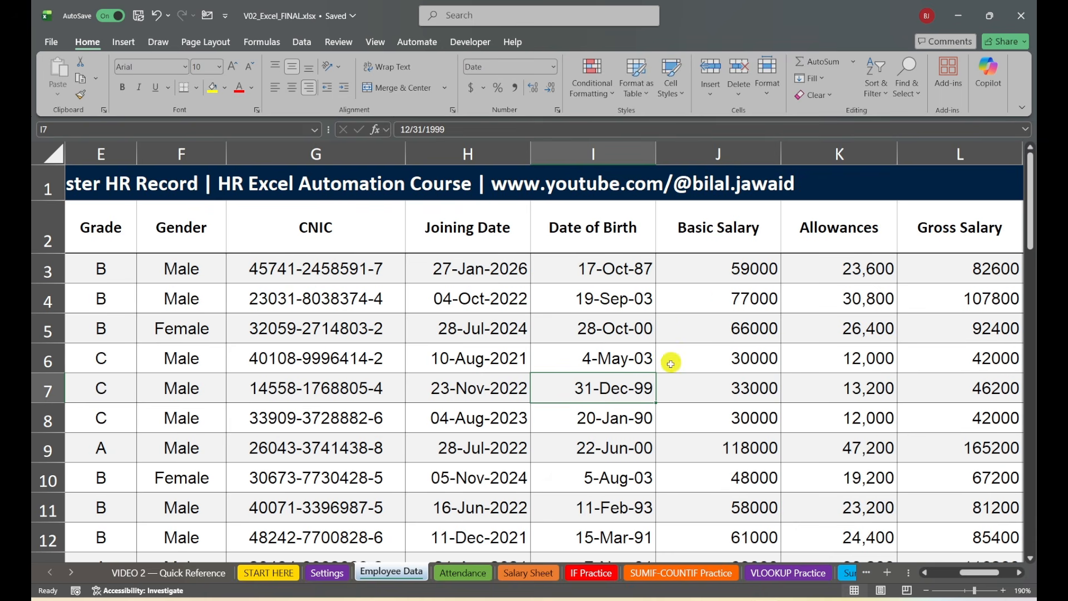
View the number format categories available for the Basic Salary in cell J3
click(703, 270)
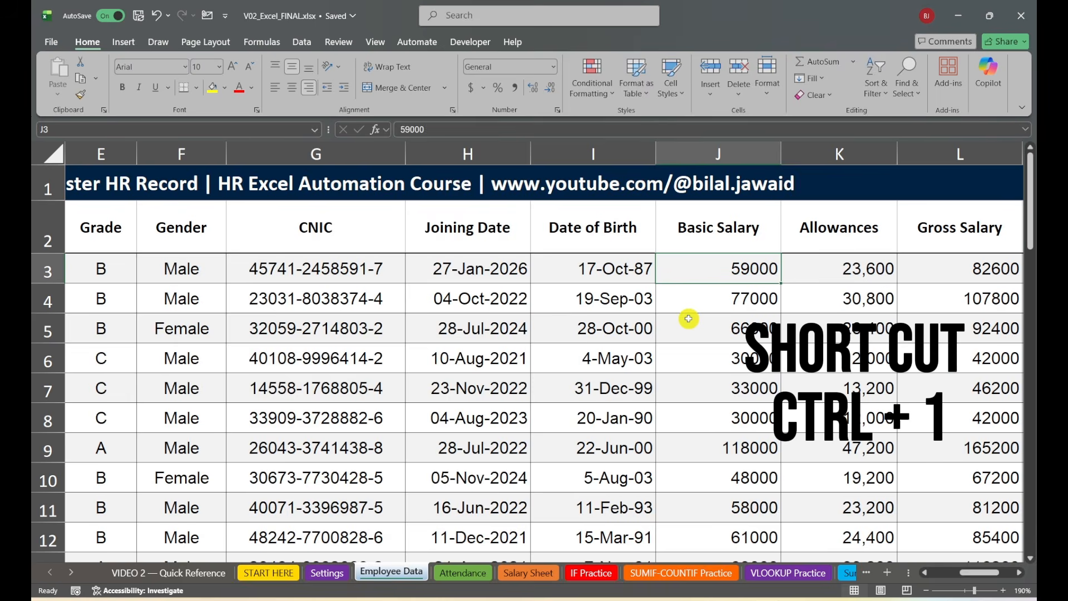
key(ctrl+1)
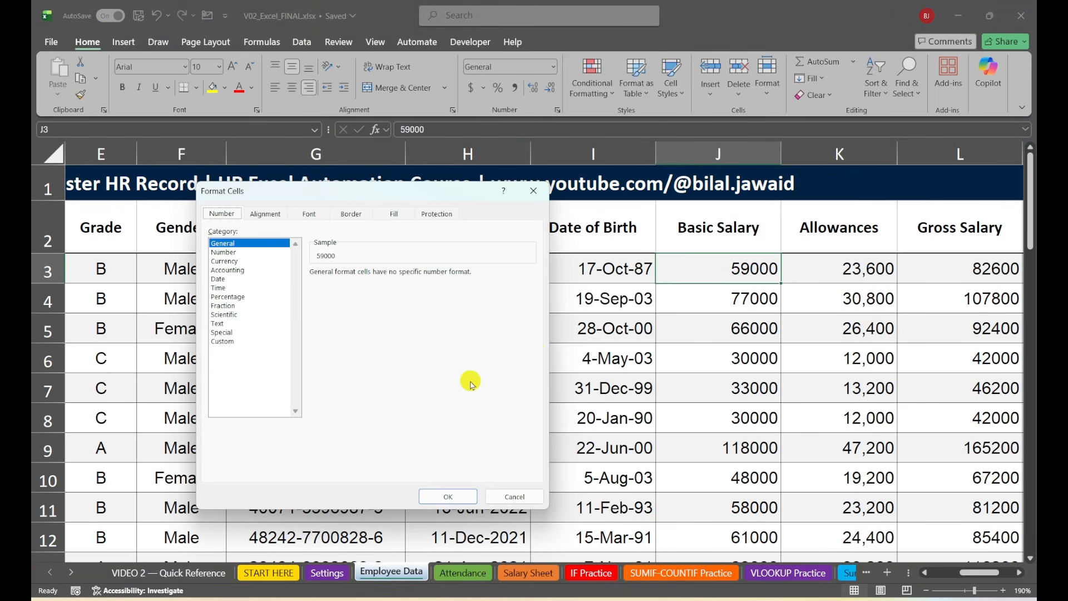
key(Escape)
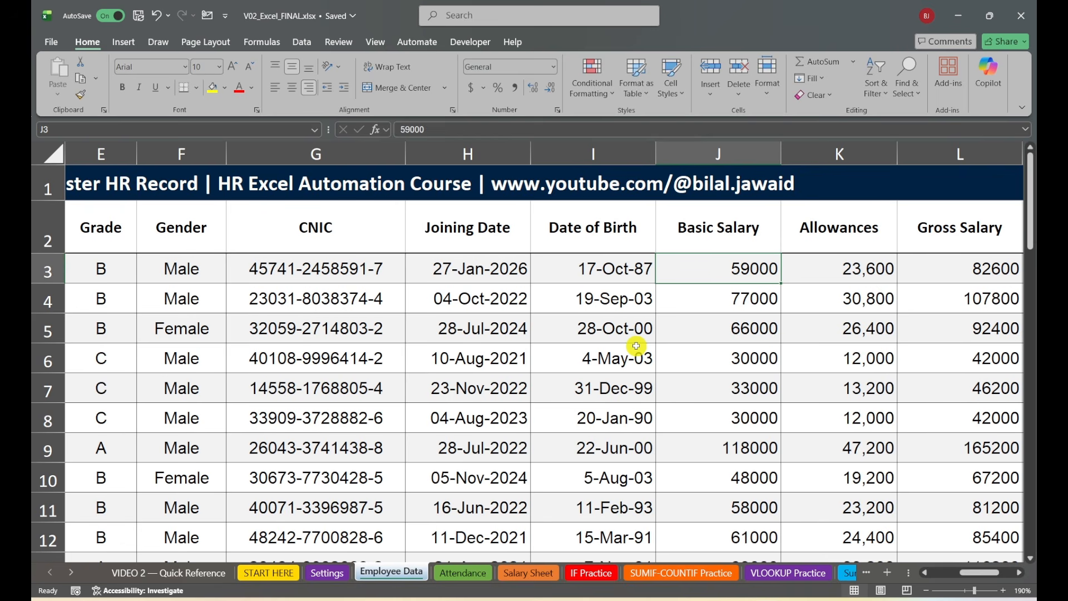
Apply the custom number format #,##0 to all Basic Salary values from J3 down
key(ctrl+shift+Down)
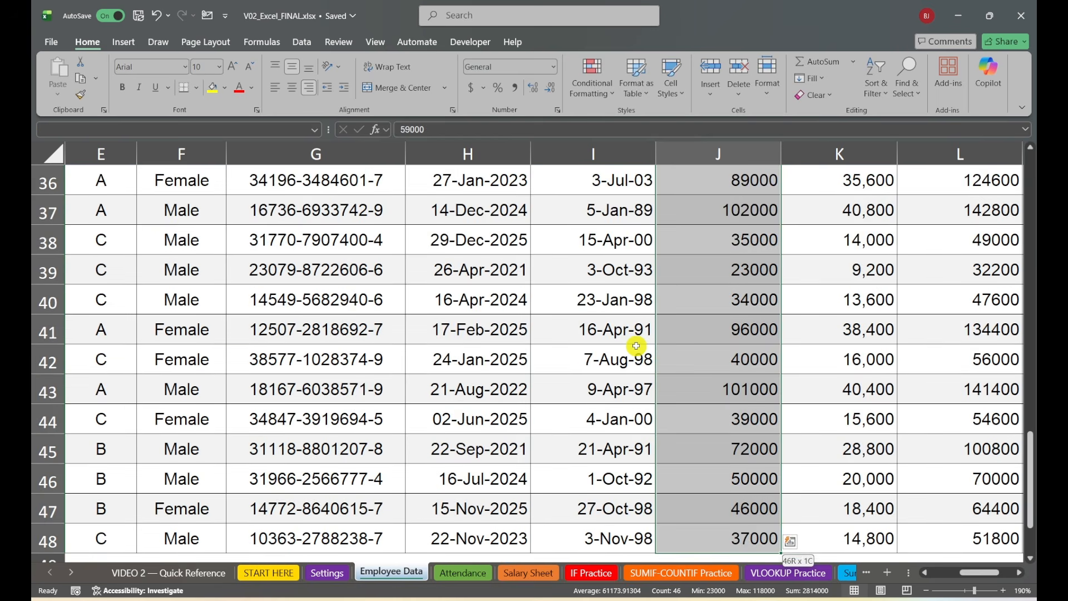
key(ctrl+1)
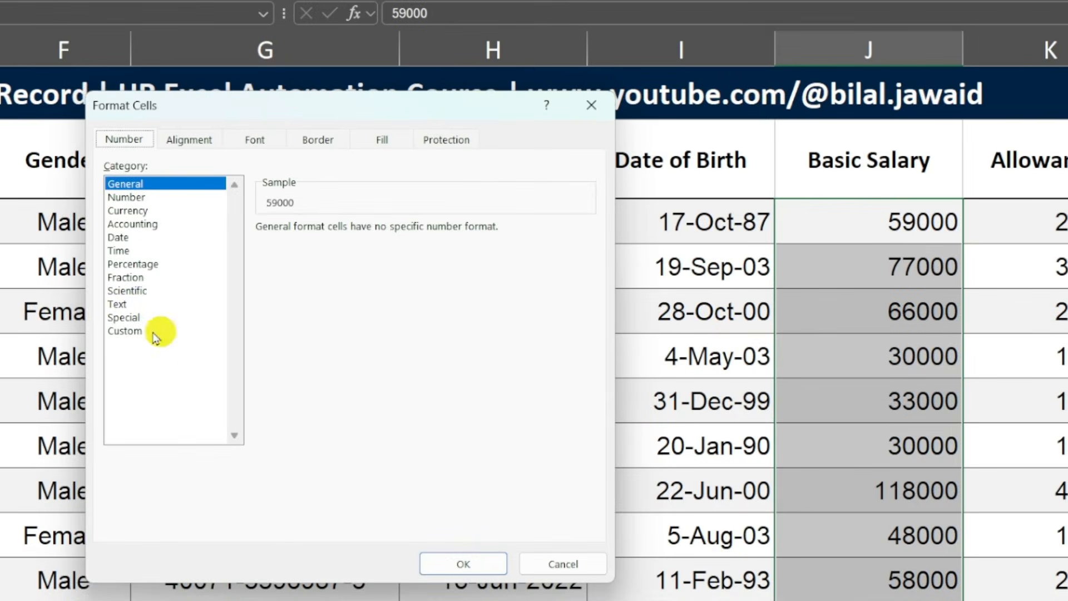
click(222, 341)
double_click(299, 245)
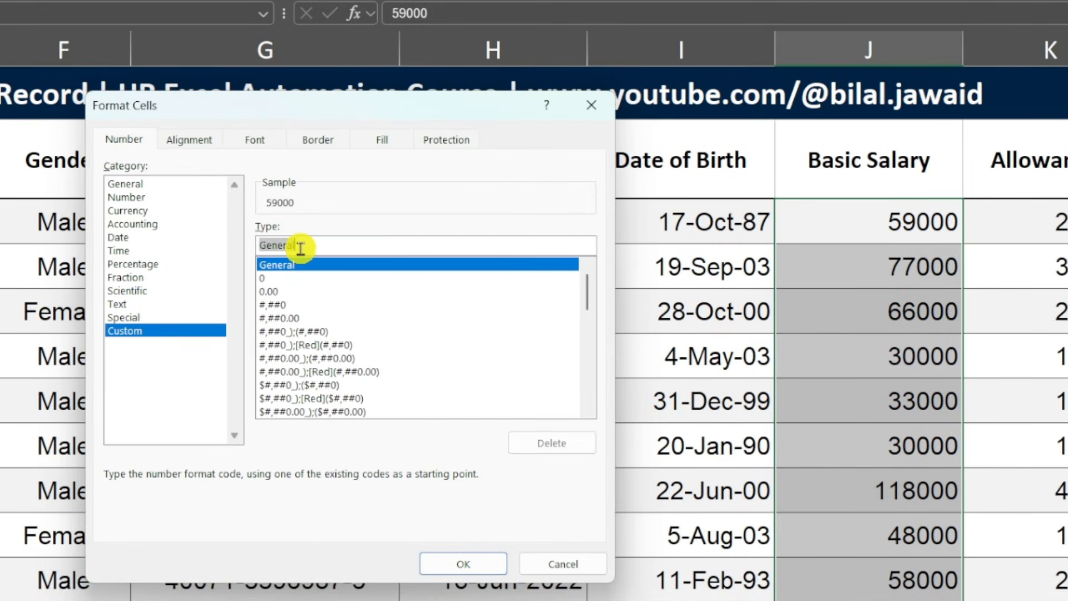
text(#,##0)
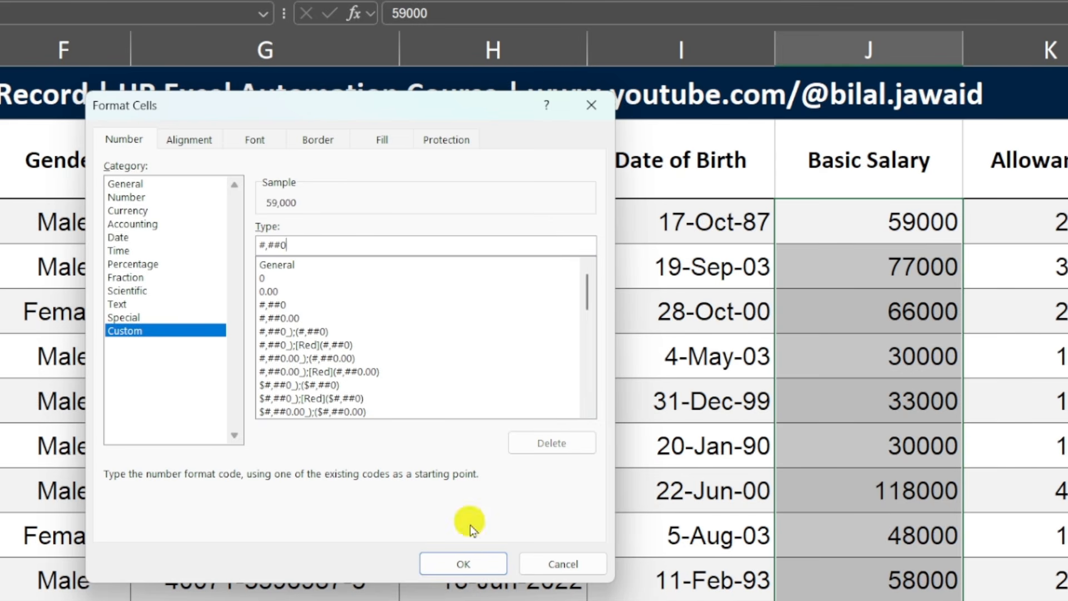
click(476, 567)
click(882, 329)
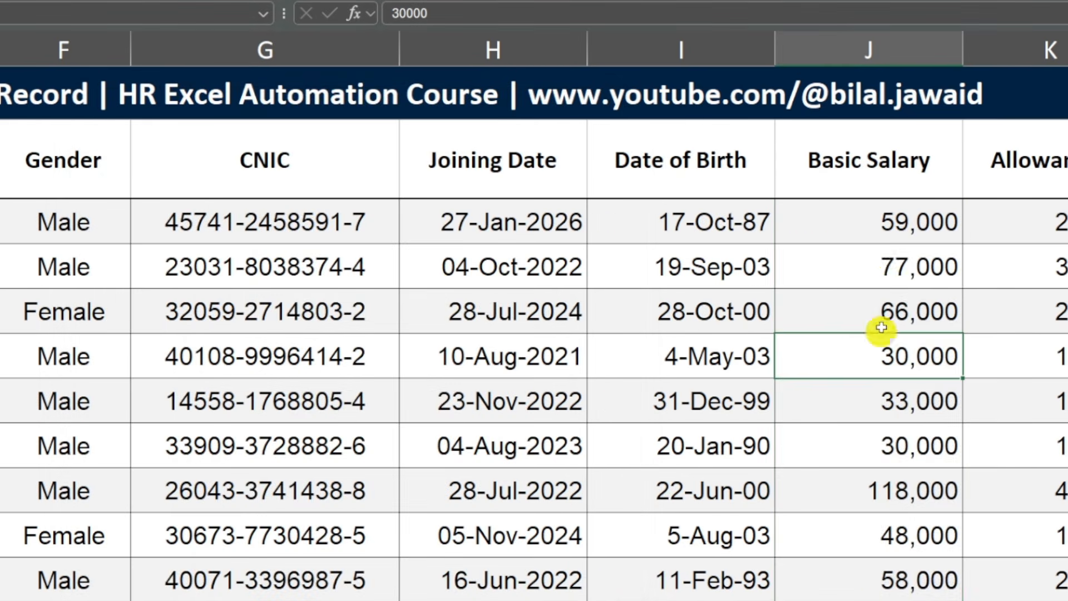
click(893, 231)
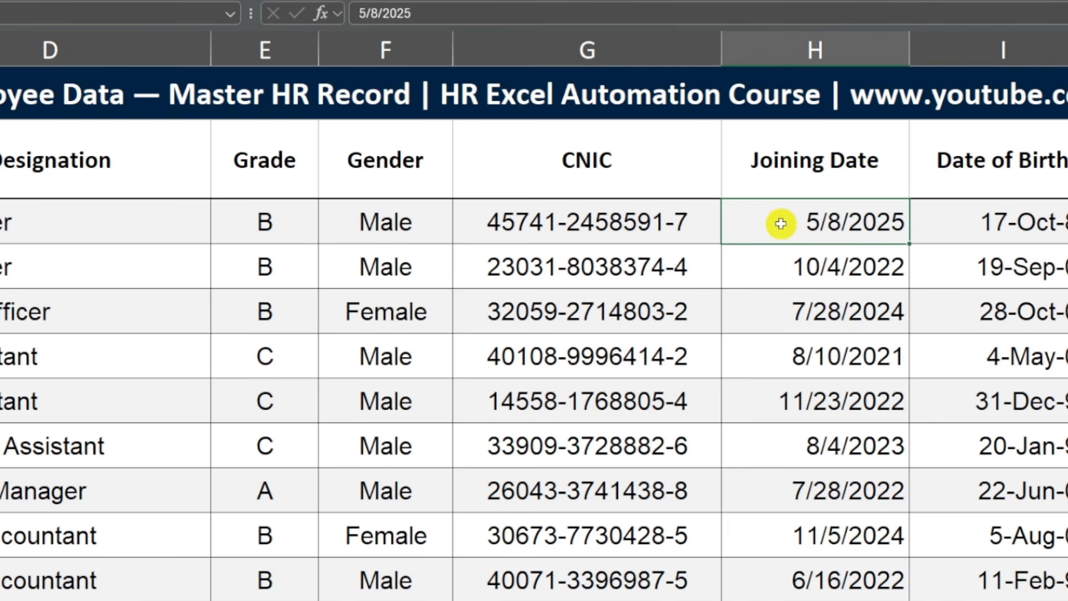
Apply the custom date format dd/mmm/yyyy to all Joining Date values from H3 down
key(ctrl+shift+Down)
scroll(782, 224, up, 10)
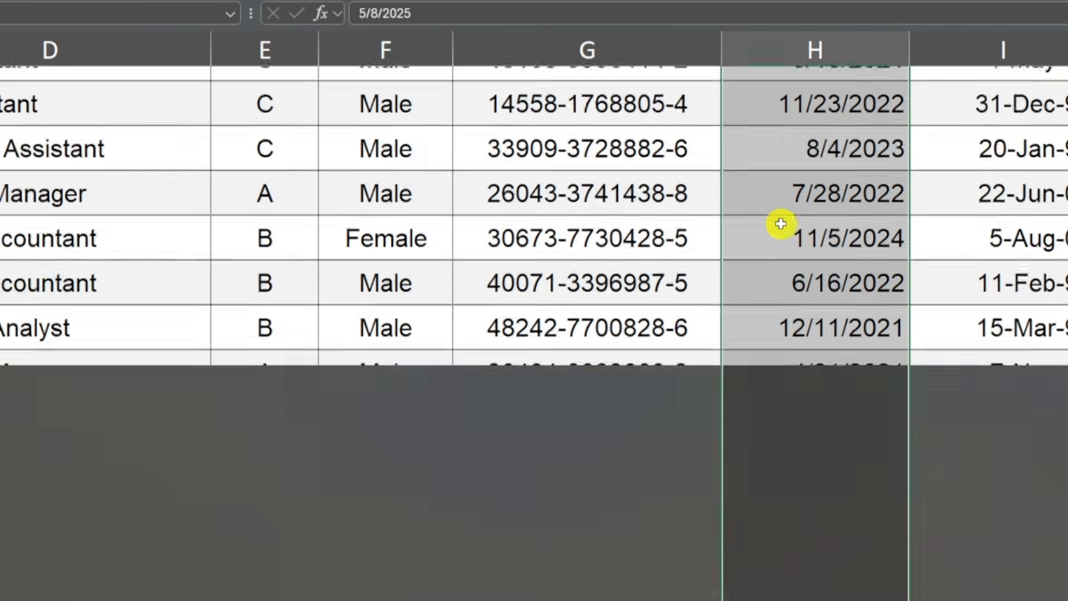
key(ctrl+1)
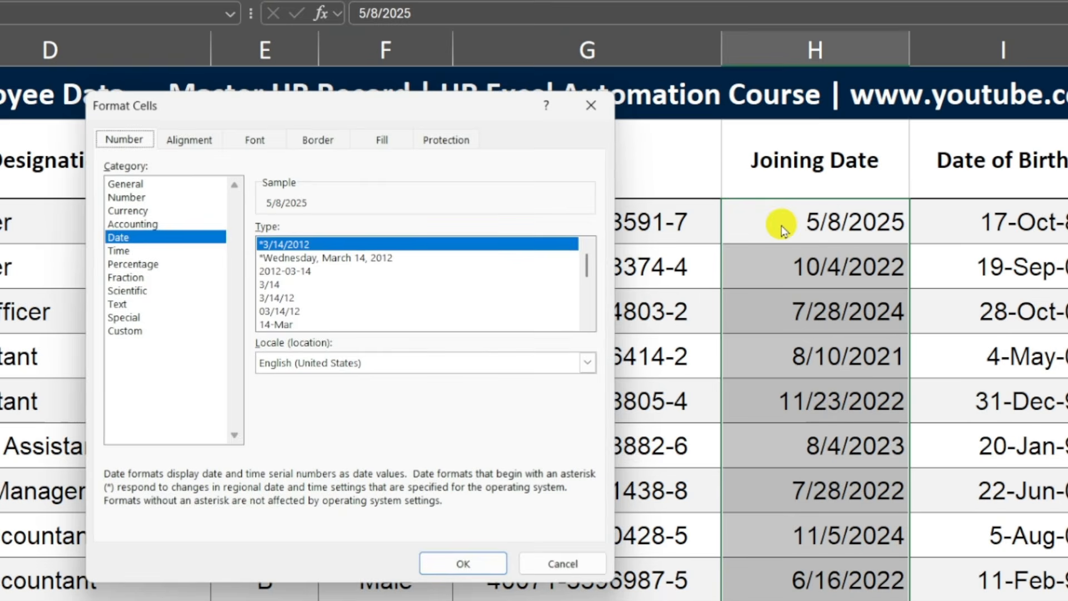
click(124, 331)
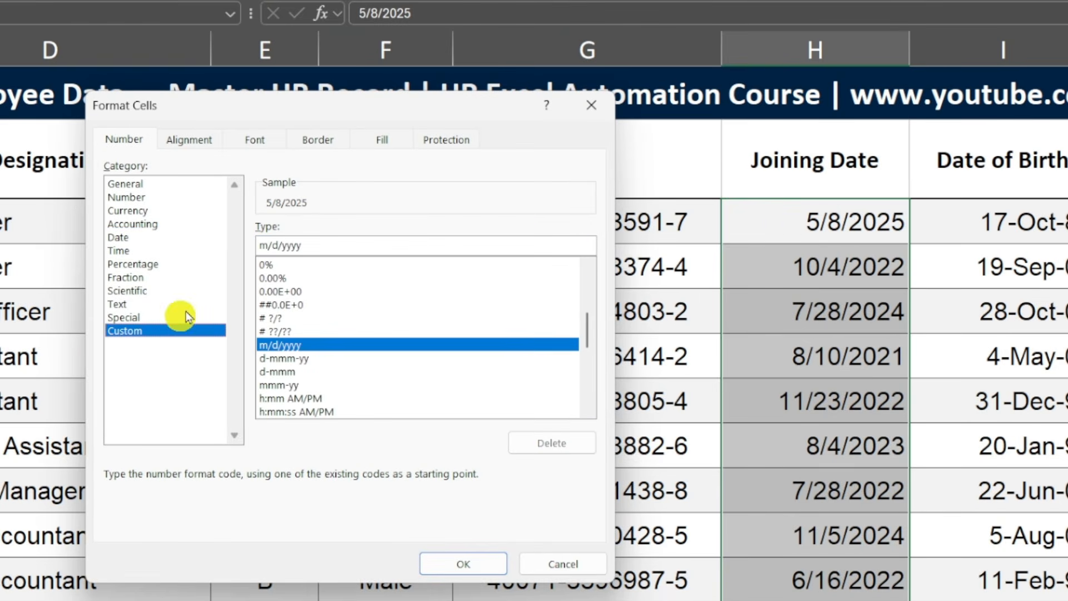
double_click(317, 243)
text(dd/mmm)
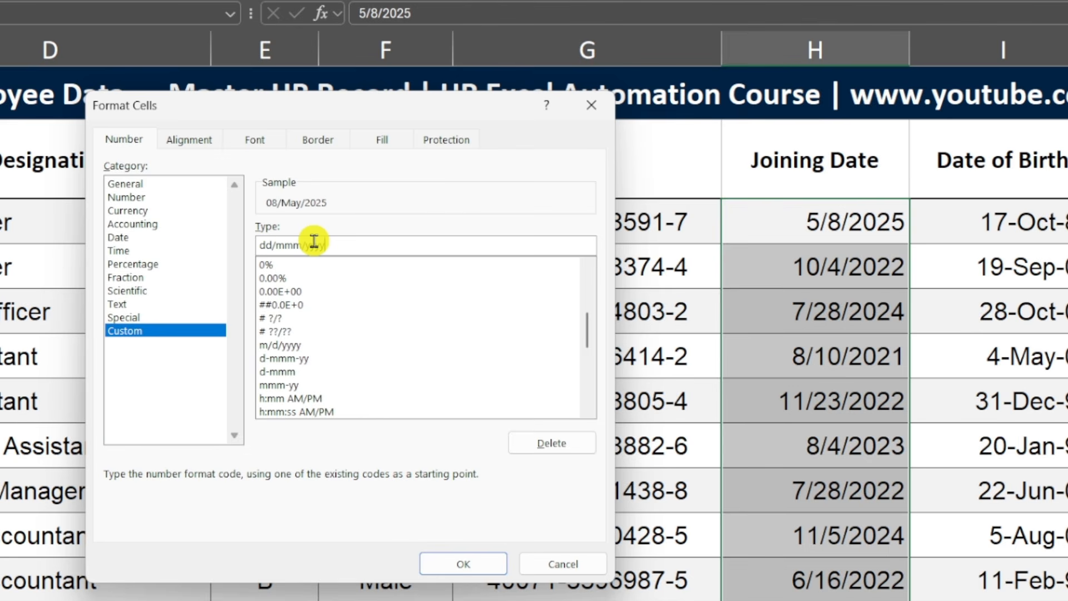
key(Return)
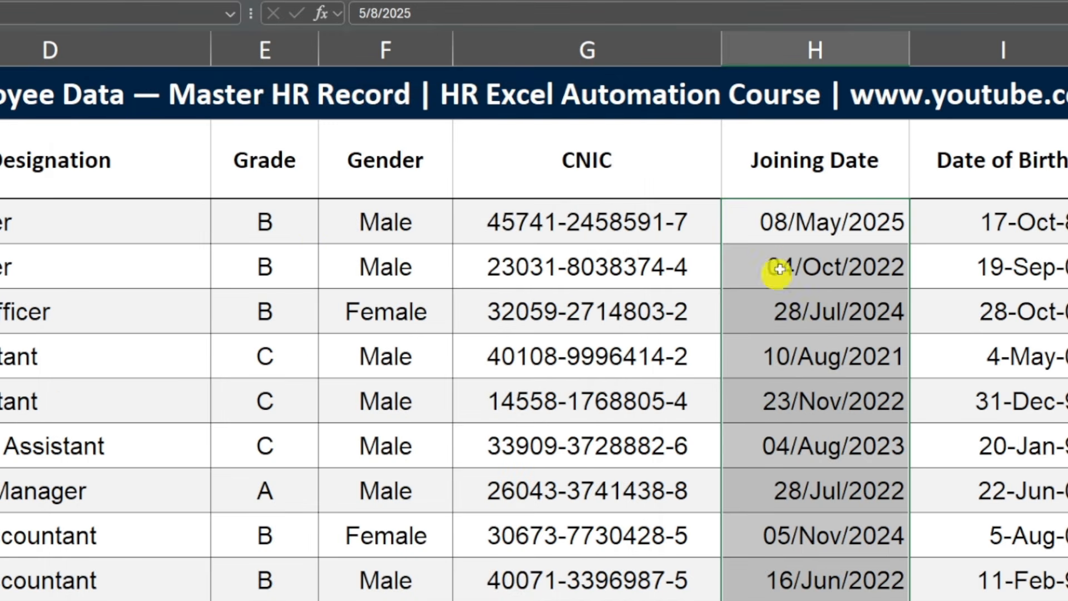
click(795, 231)
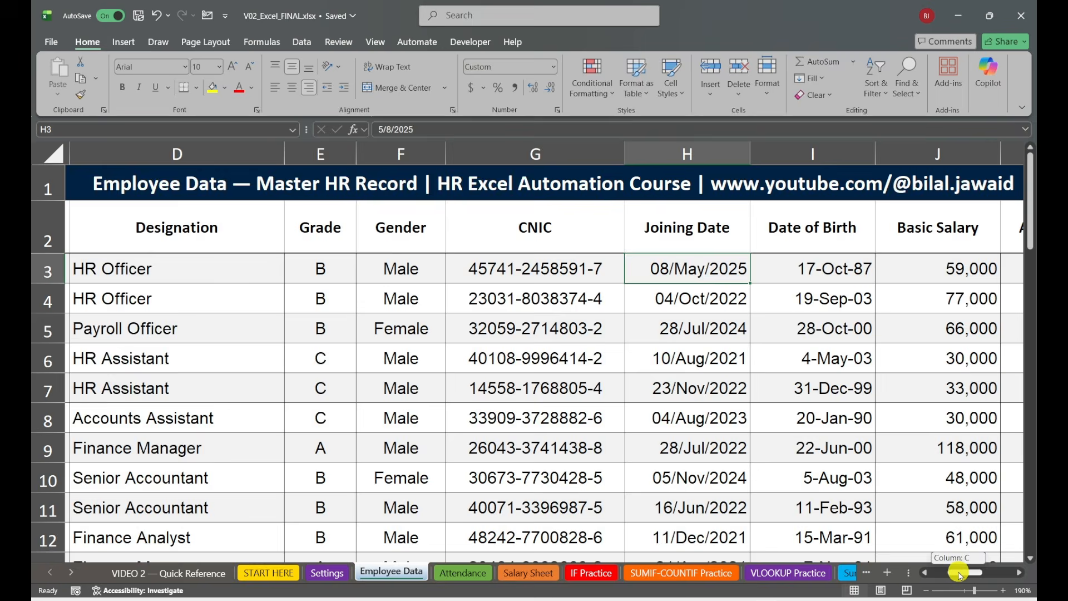
Enter the sample dates 2025 05 08 in P3 and 8/5/2025 in P4
drag(949, 573, 1011, 573)
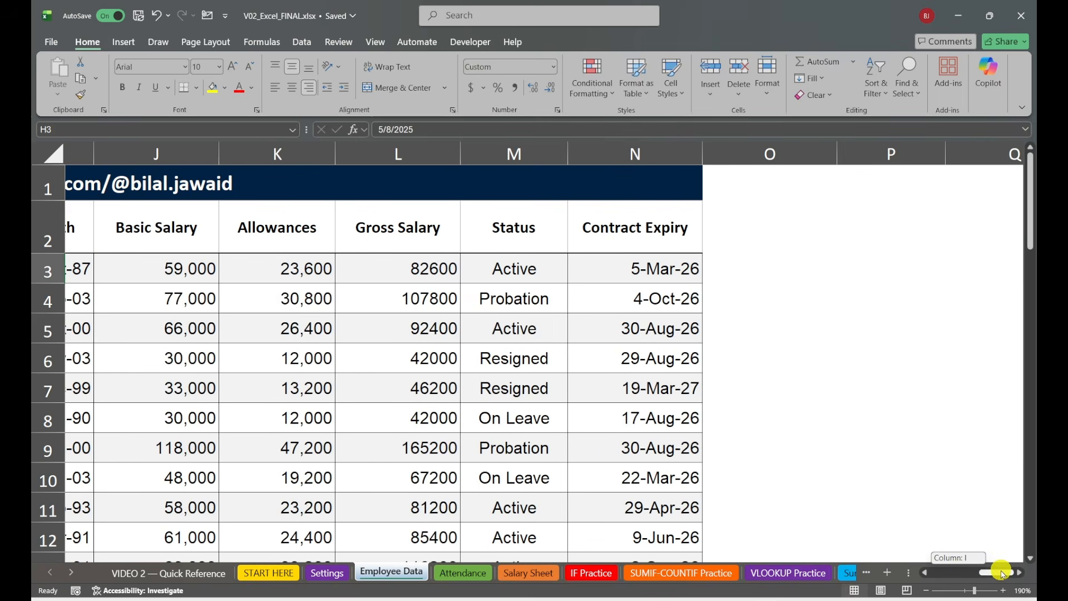
click(856, 267)
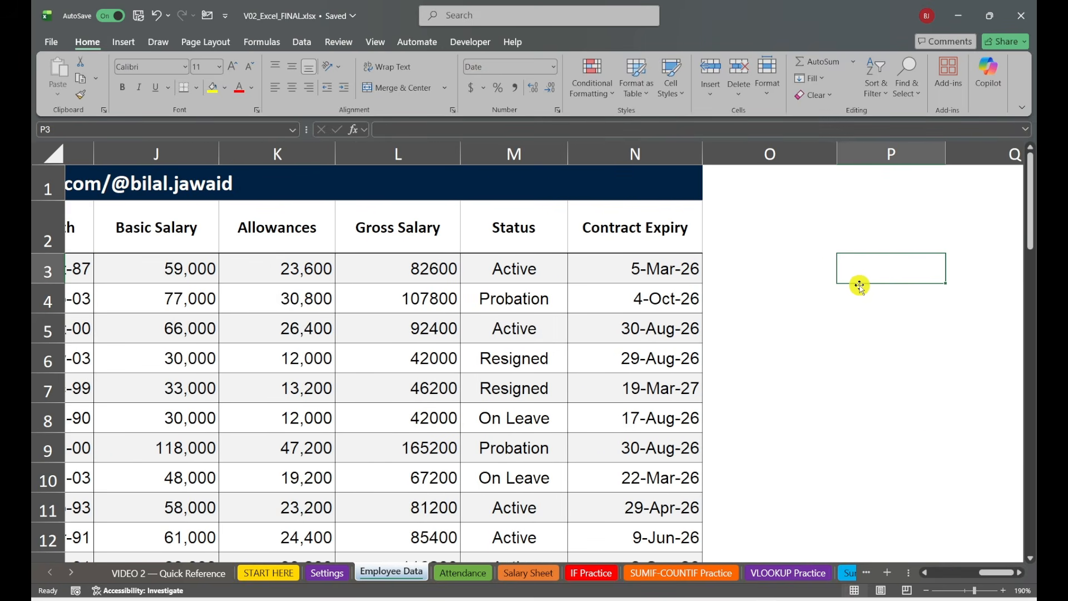
text(2025 05 08)
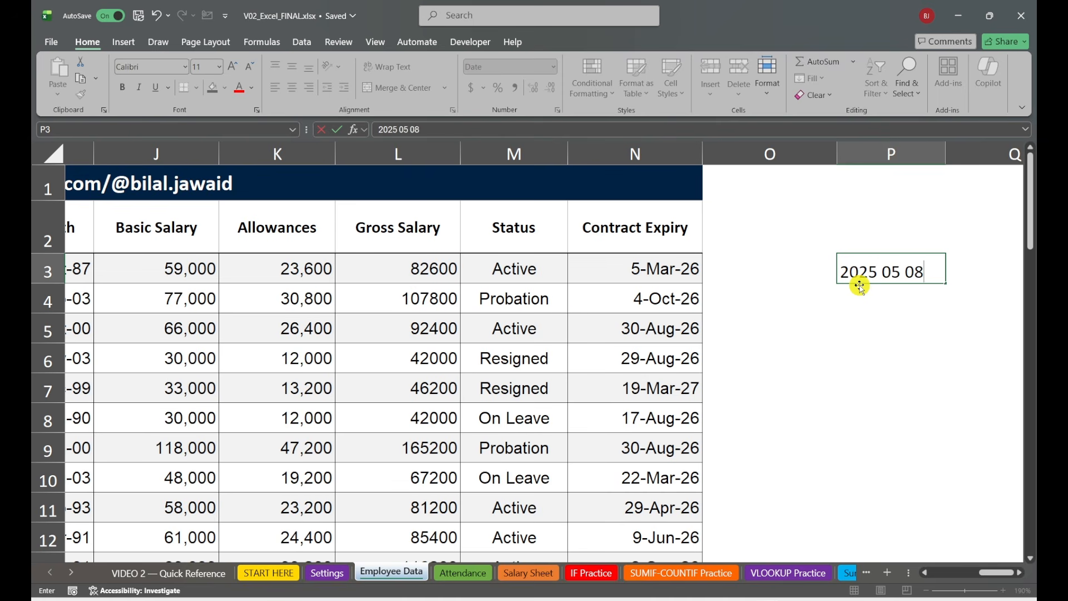
key(Return)
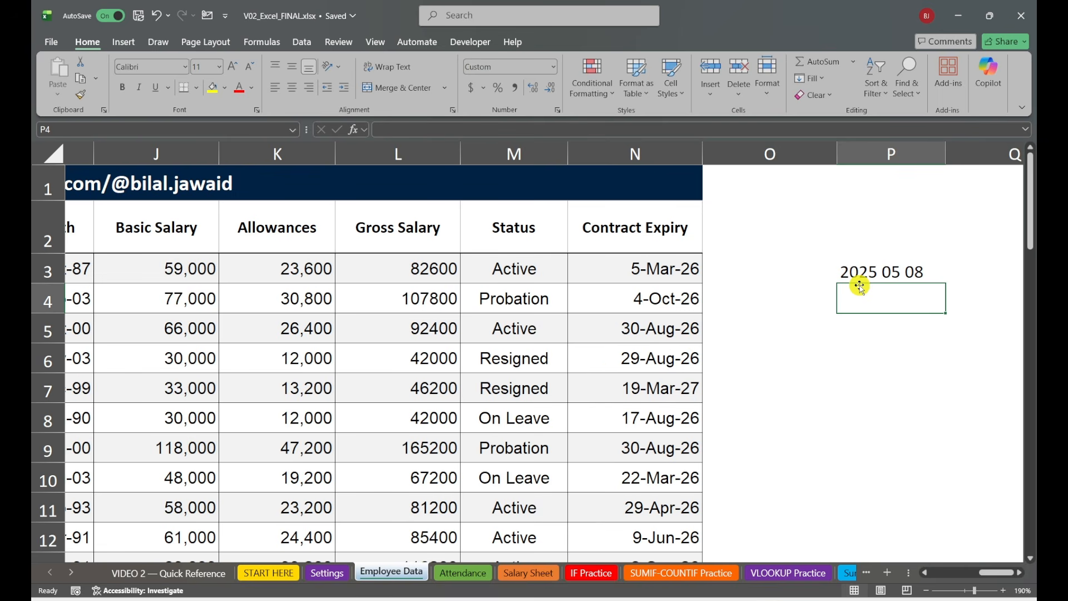
text(8/5/2025)
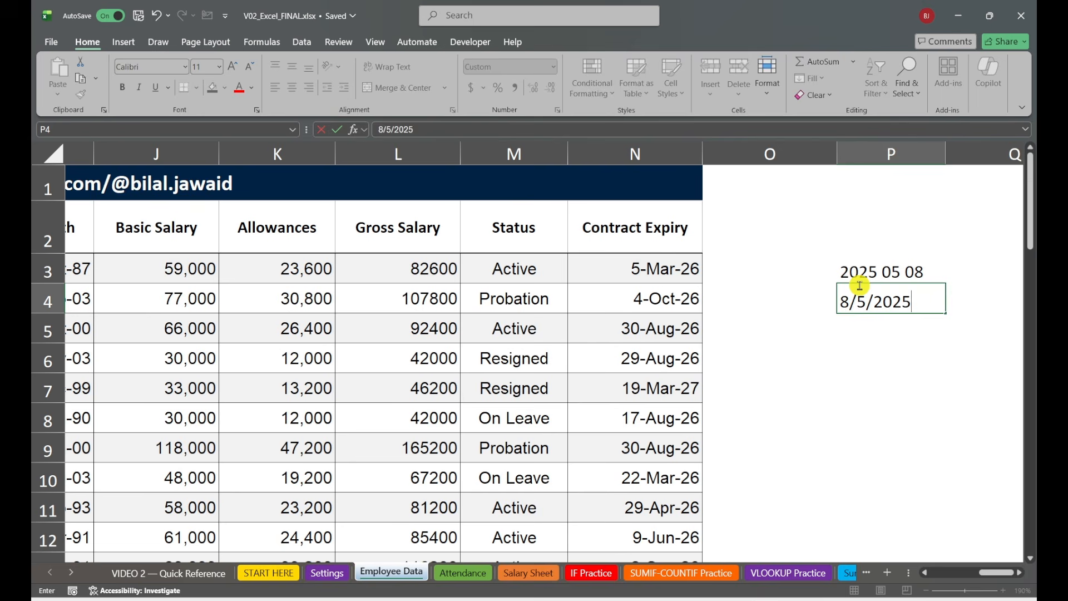
key(Return)
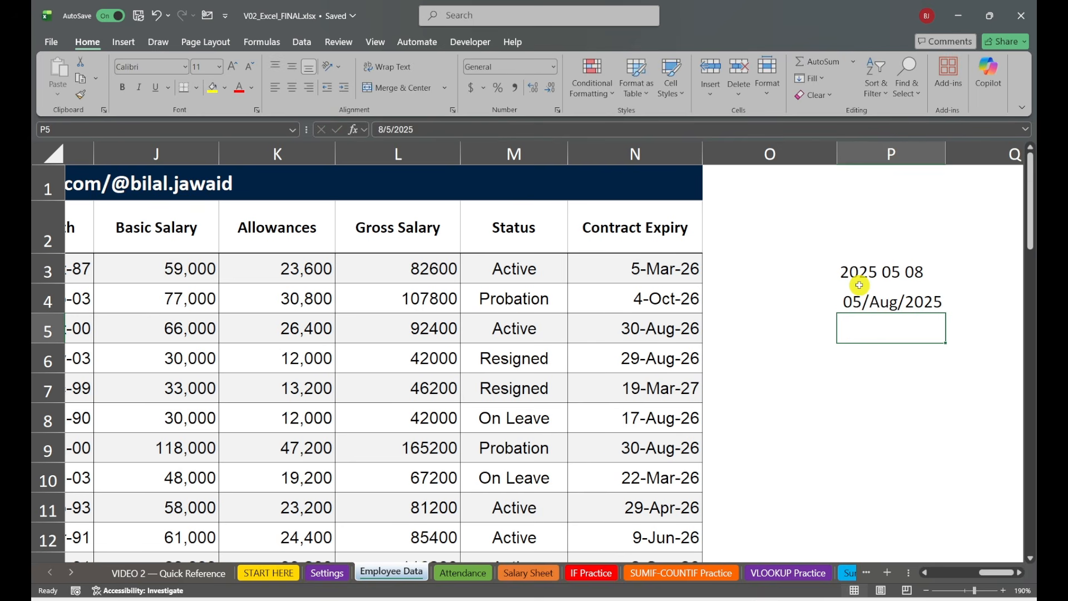
Check the custom number format code applied to the date in P4
key(Up)
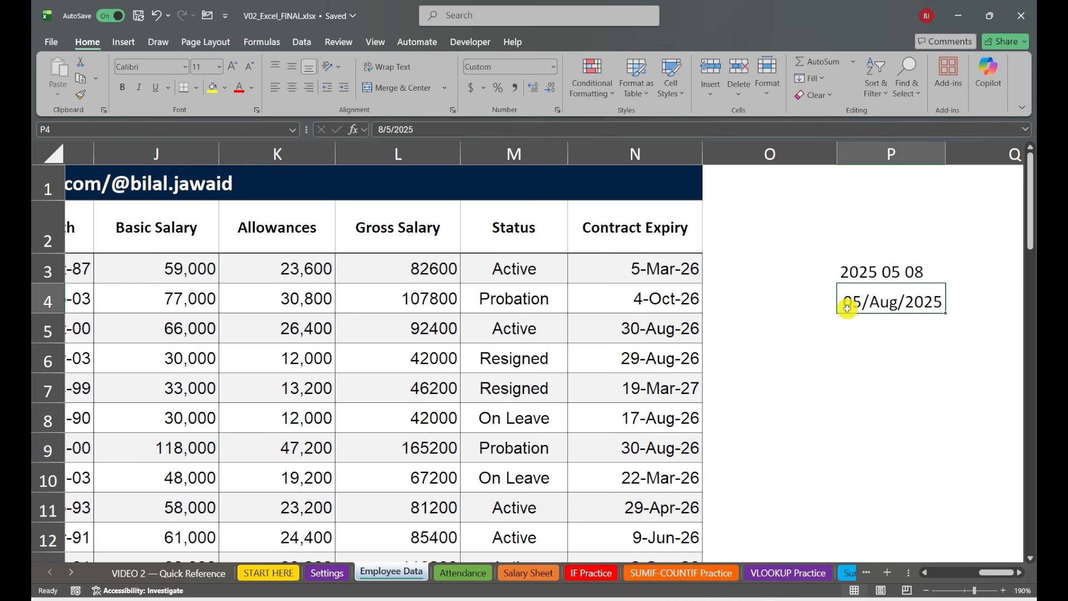
key(ctrl+1)
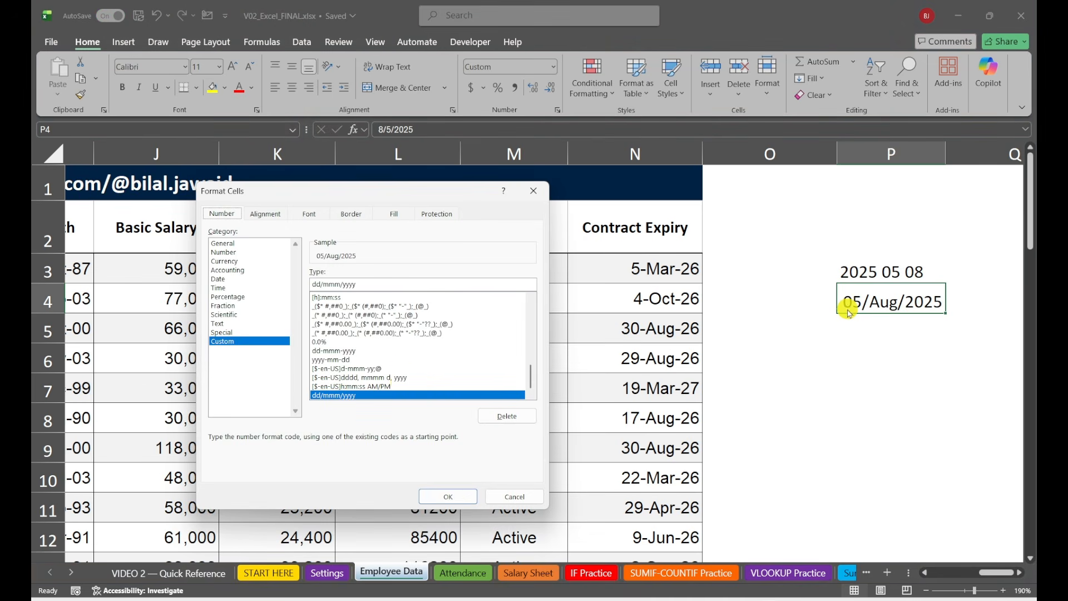
click(375, 286)
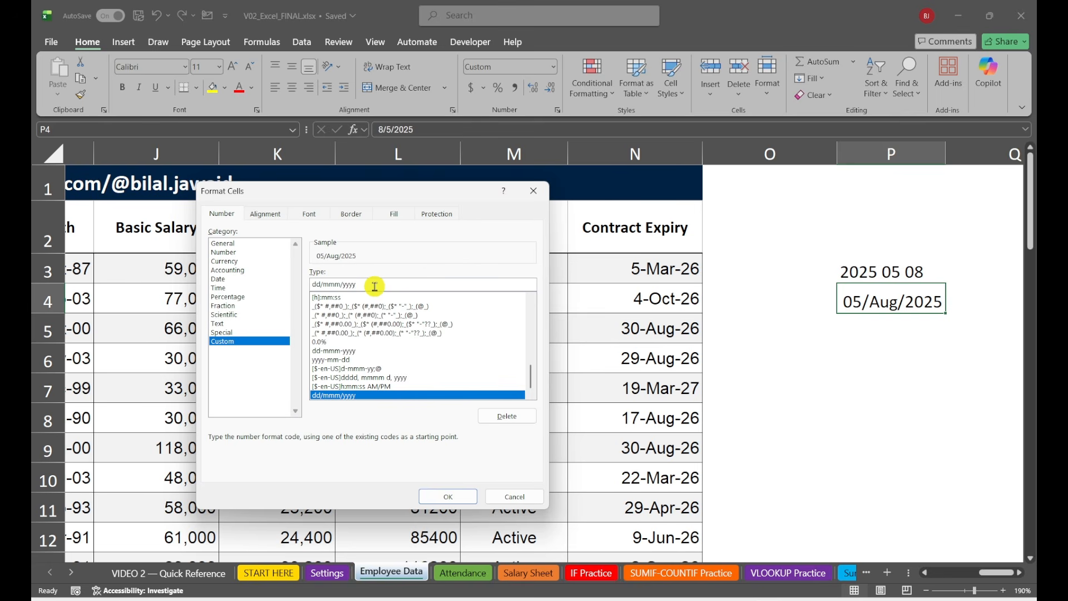
click(454, 495)
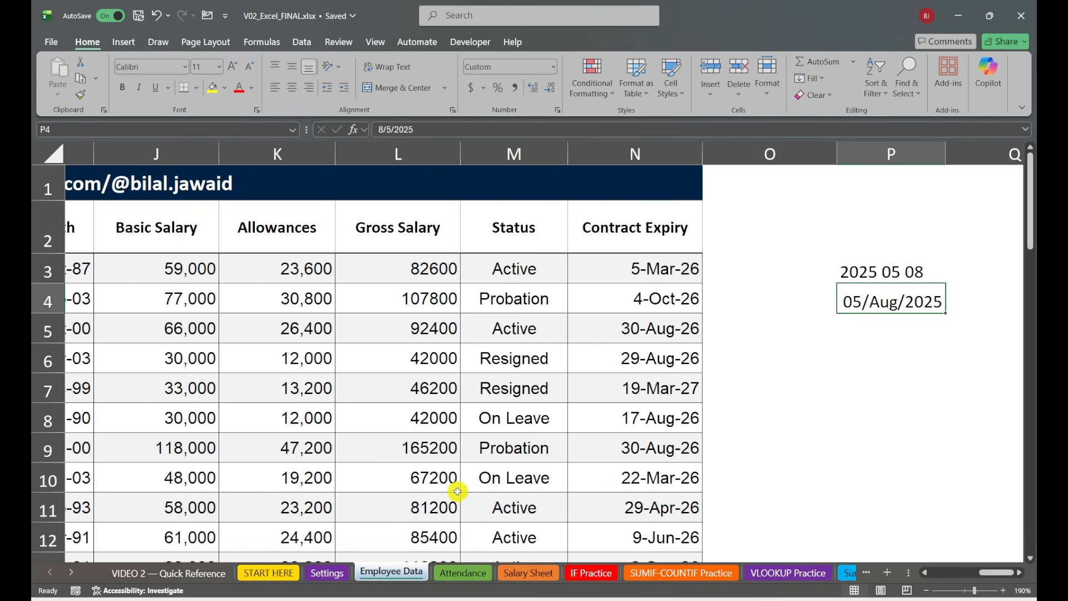
click(776, 423)
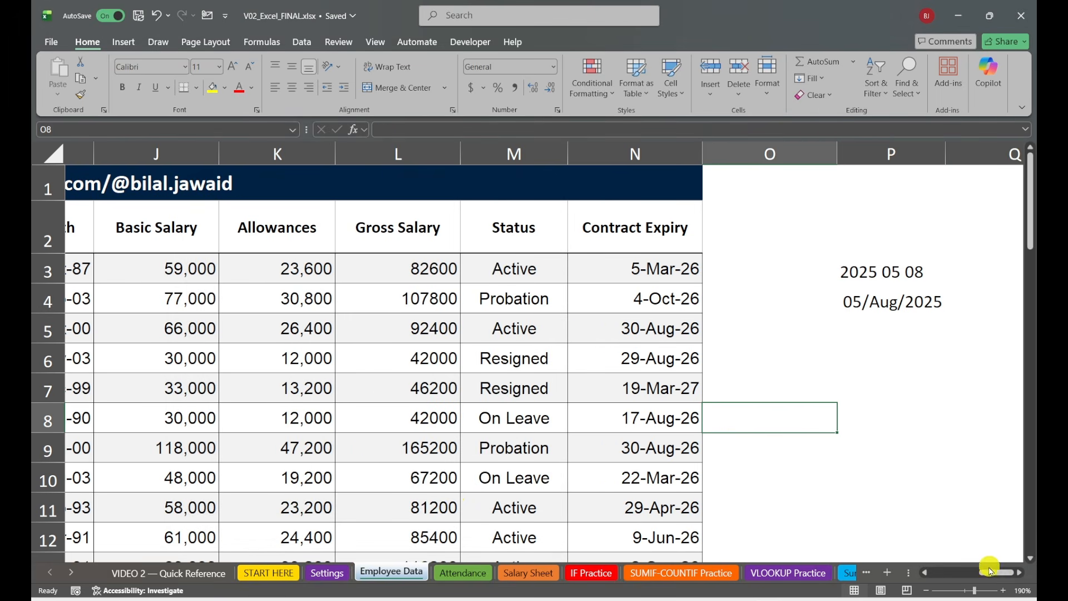
Format the Annual Avg % values on the Attendance sheet from P3 down as percentages
drag(991, 570, 963, 574)
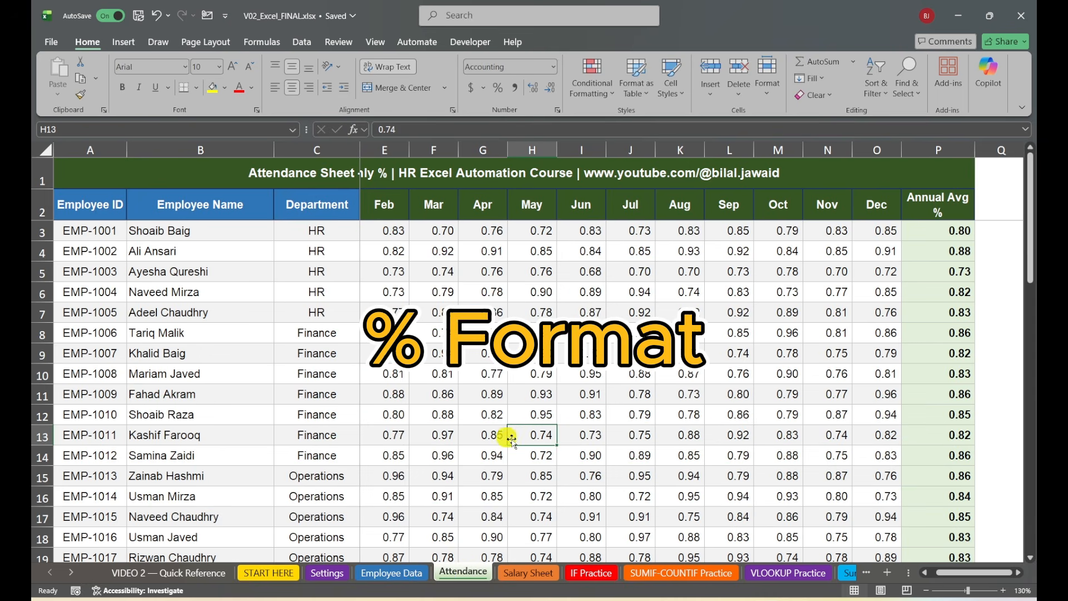
click(960, 232)
key(ctrl+shift+Down)
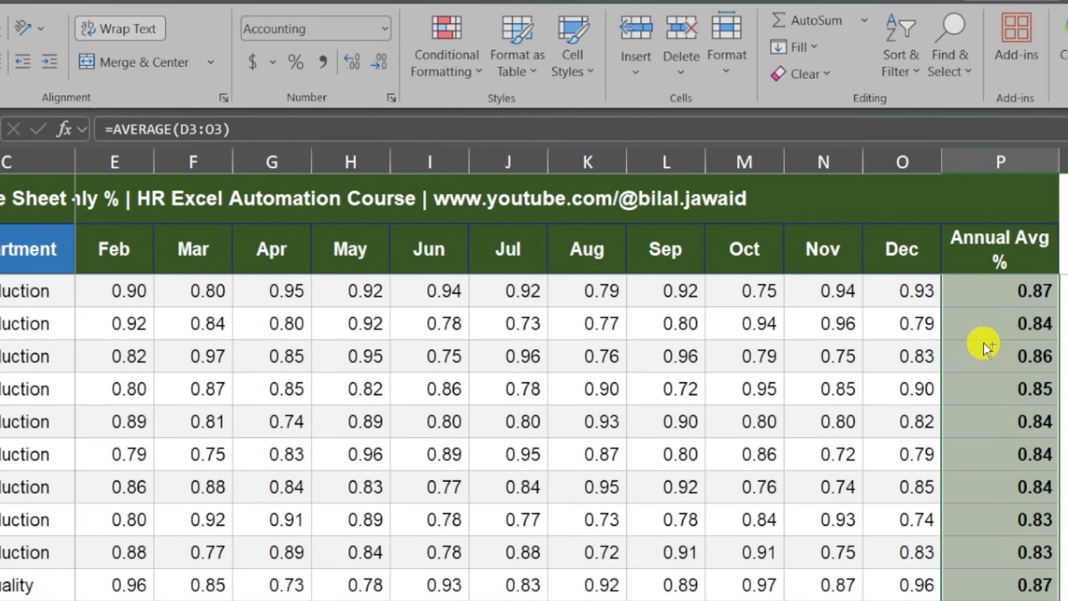
click(297, 71)
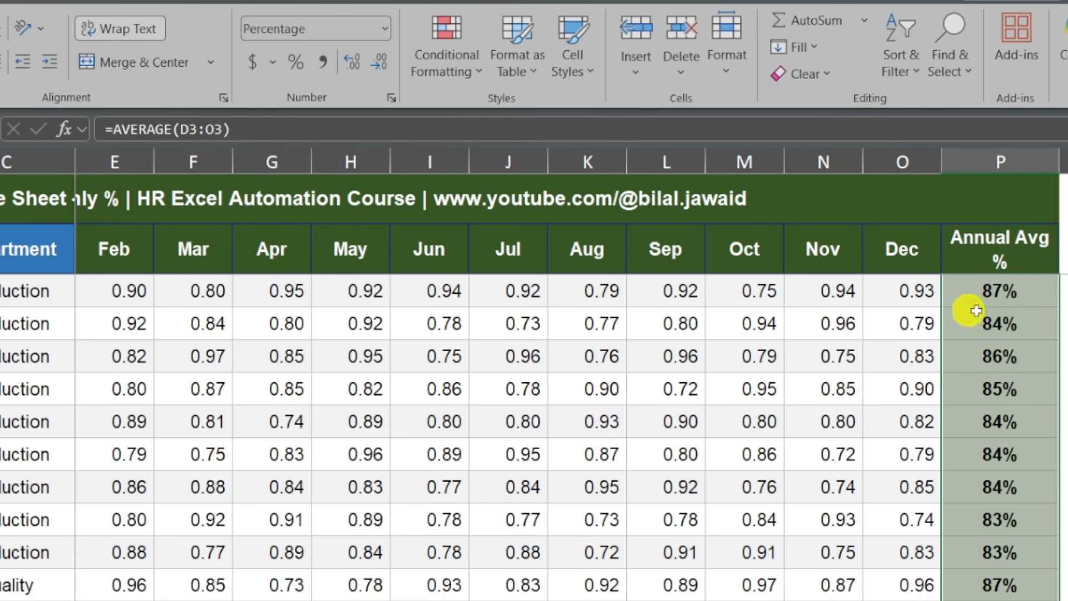
scroll(976, 312, up, 10)
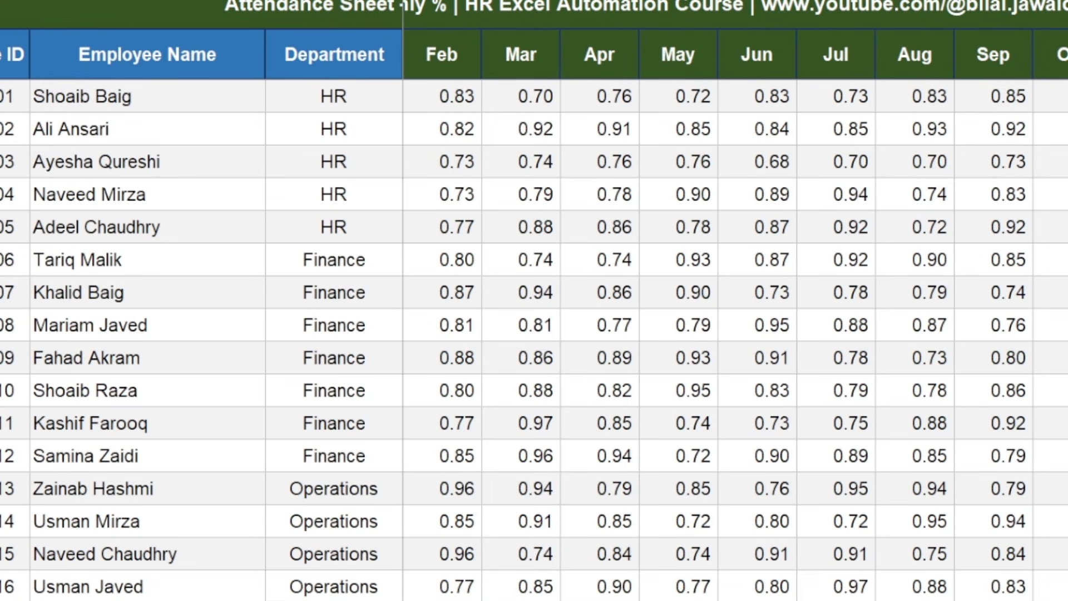
Try 2 decimal places in the Annual Avg % percentage format and return it to 0
key(ctrl+1)
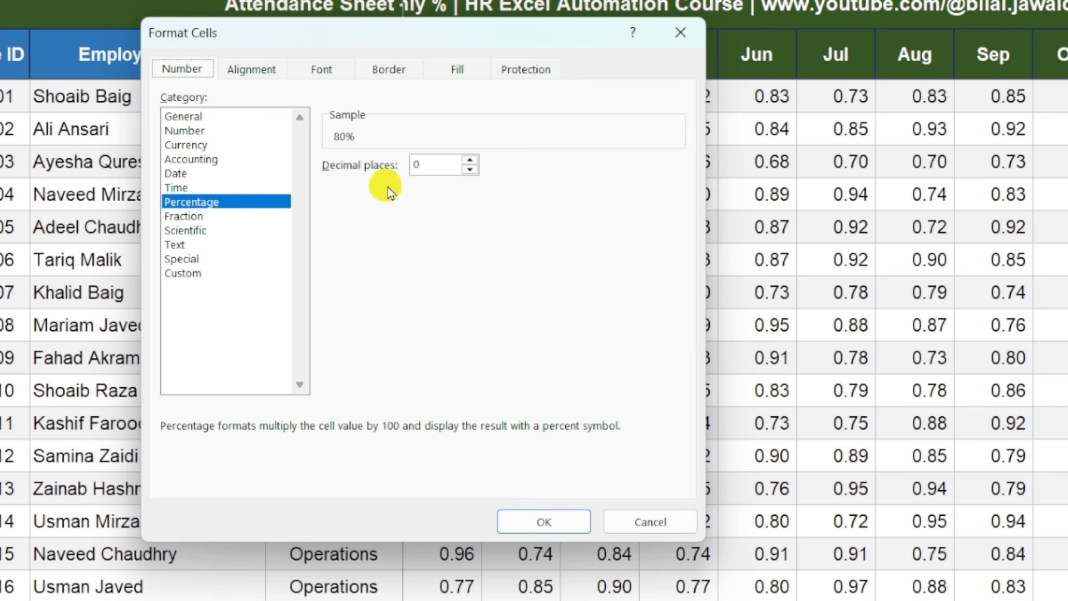
click(471, 160)
click(471, 159)
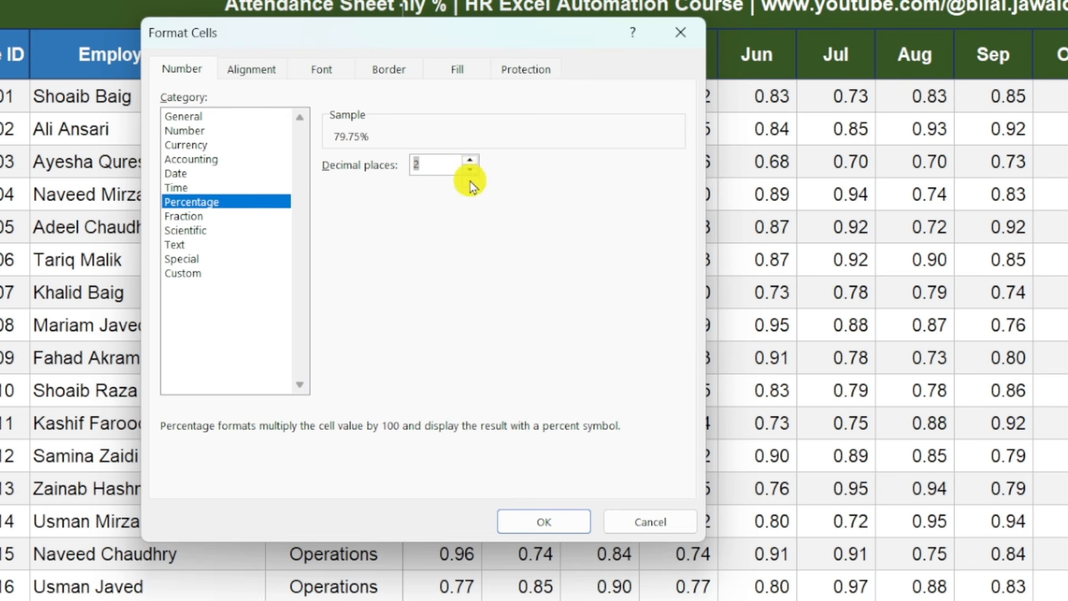
click(470, 169)
click(470, 169)
click(536, 520)
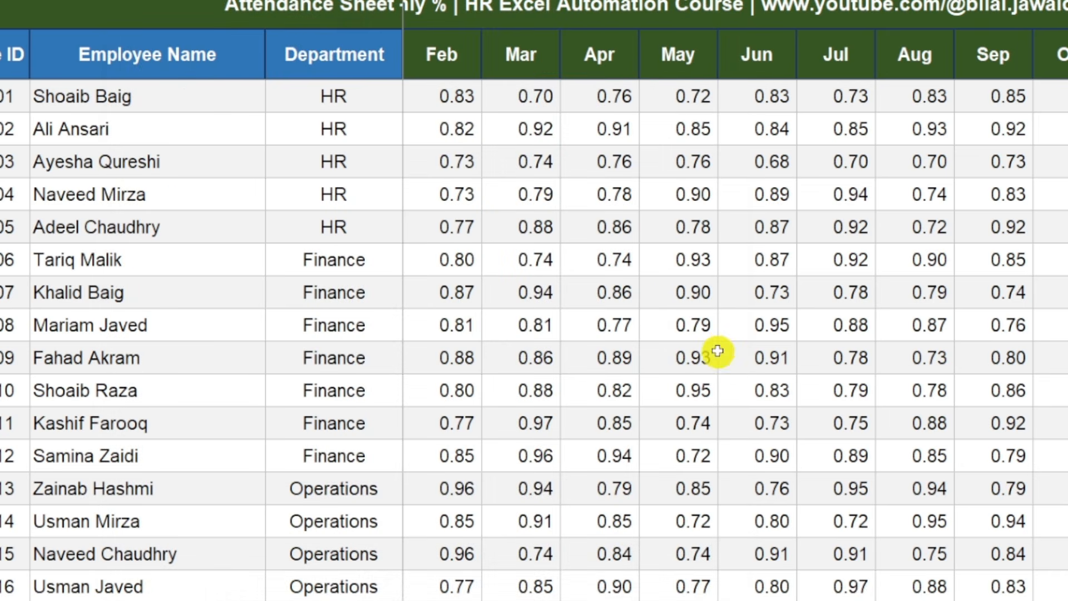
Apply the percentage format to all attendance values from E3 down and across through the Annual Avg % column
click(719, 351)
click(445, 110)
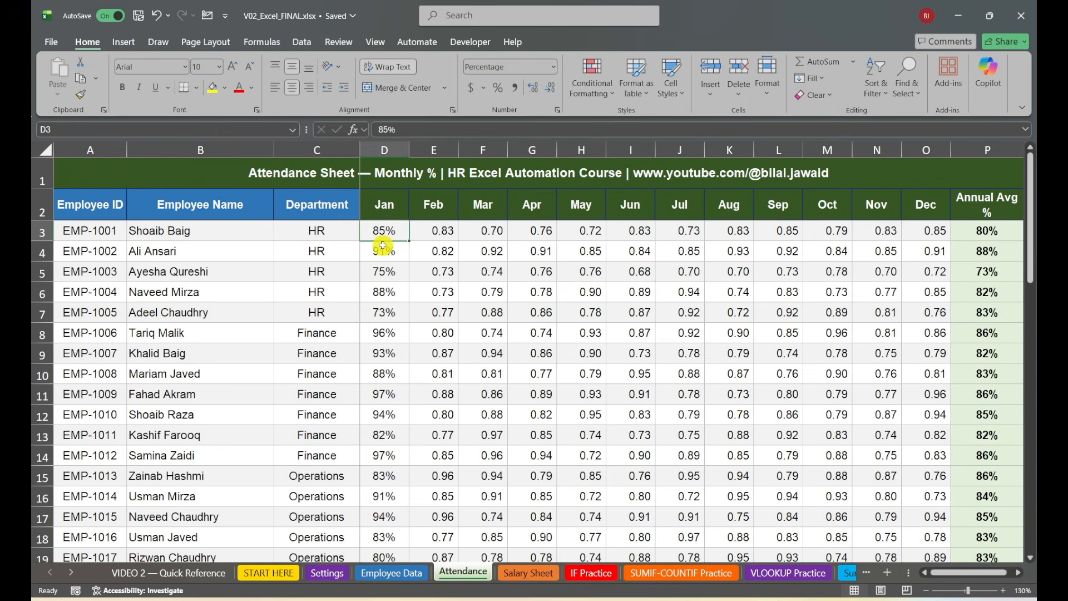
key(Left)
key(Left)
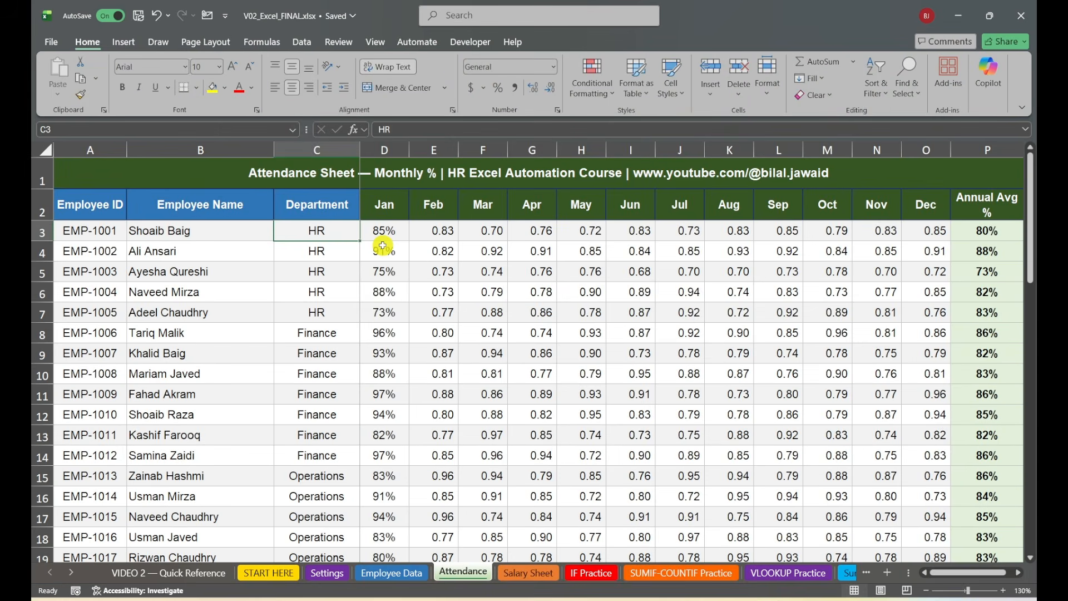
key(Right)
key(Right)
key(ctrl+shift+Down)
key(ctrl+shift+Right)
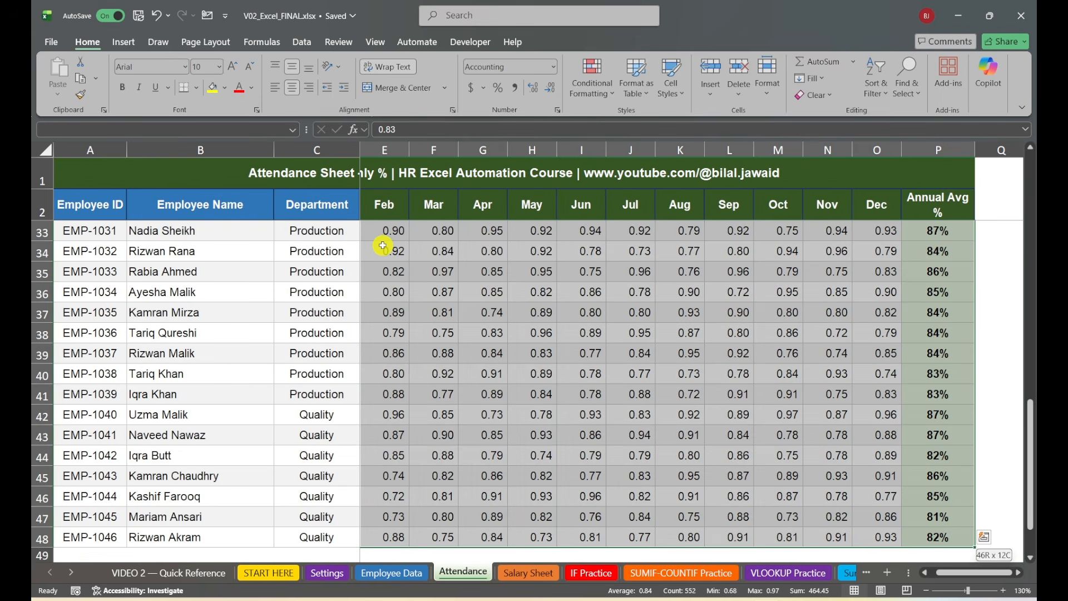
click(498, 87)
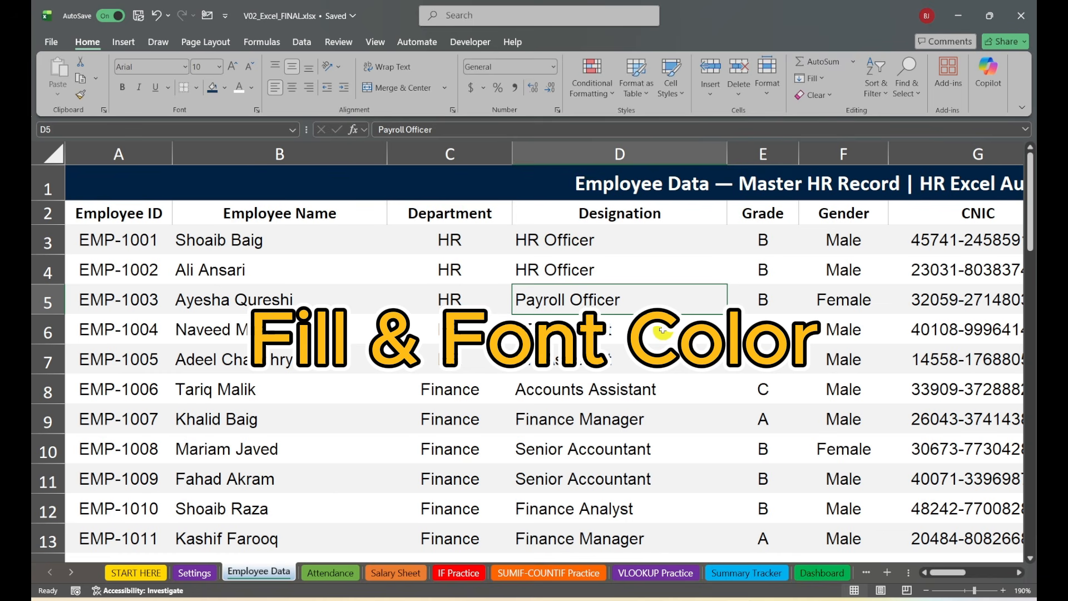
Fill the Employee Data header cells in row 2 with Dark Blue, Text 2, Darker 25%
drag(942, 573, 946, 573)
click(85, 214)
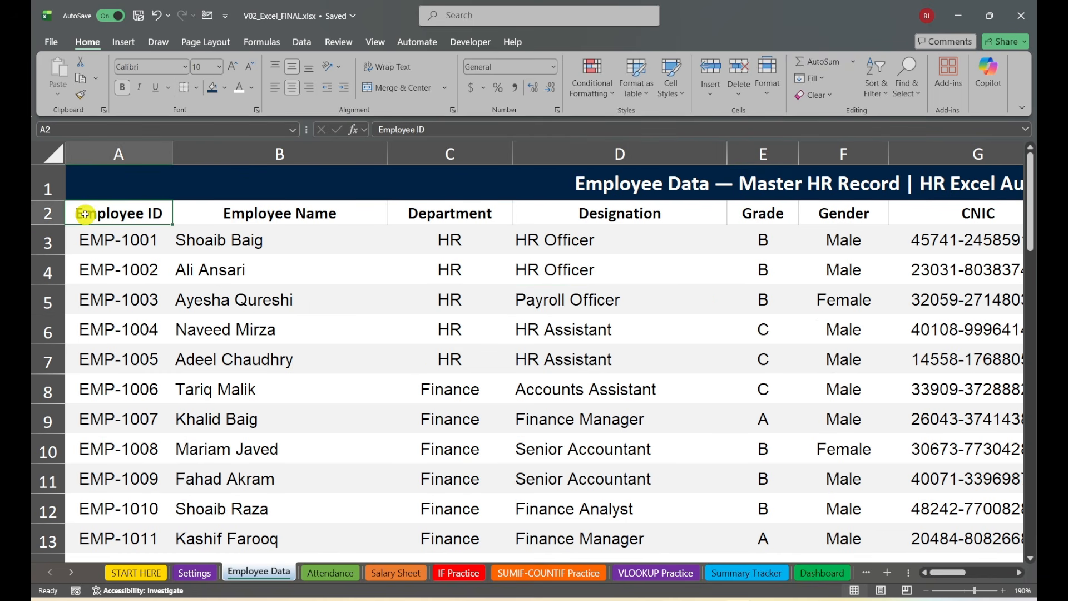
key(ctrl+shift+Right)
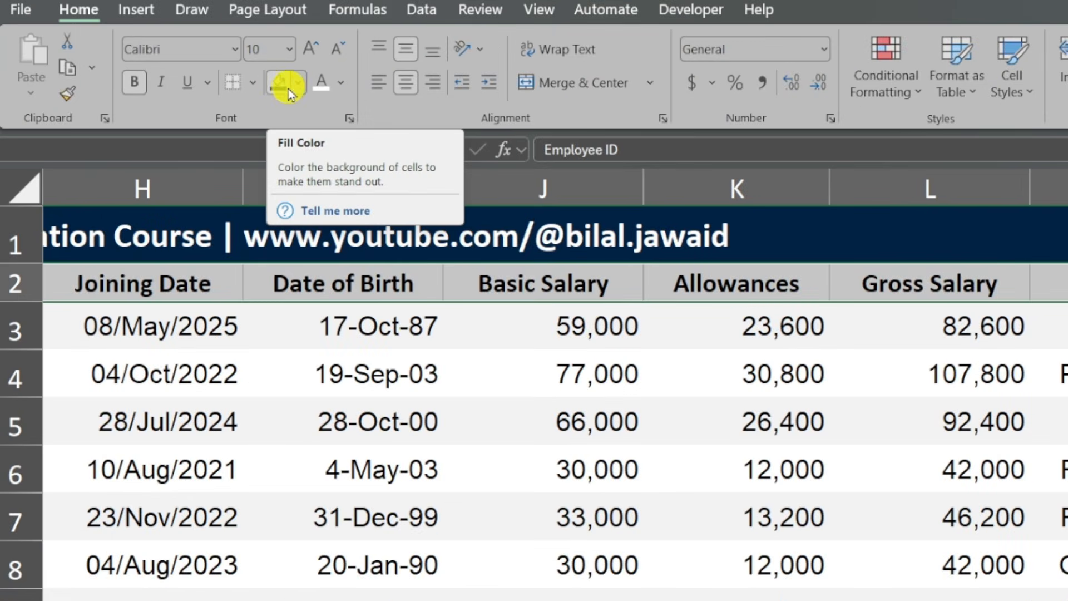
click(299, 83)
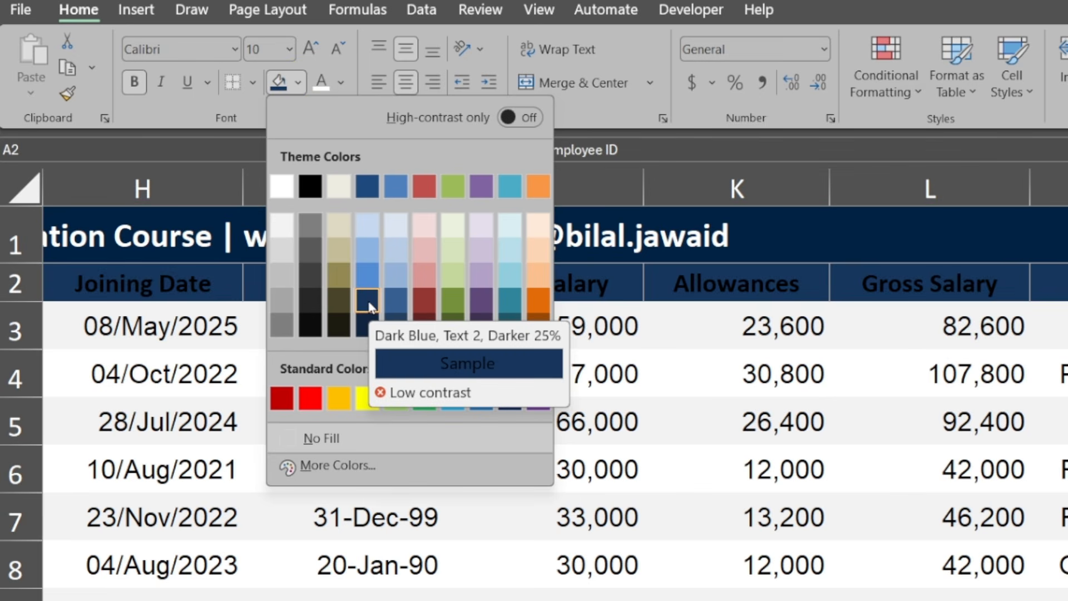
click(369, 305)
scroll(209, 327, left, 5)
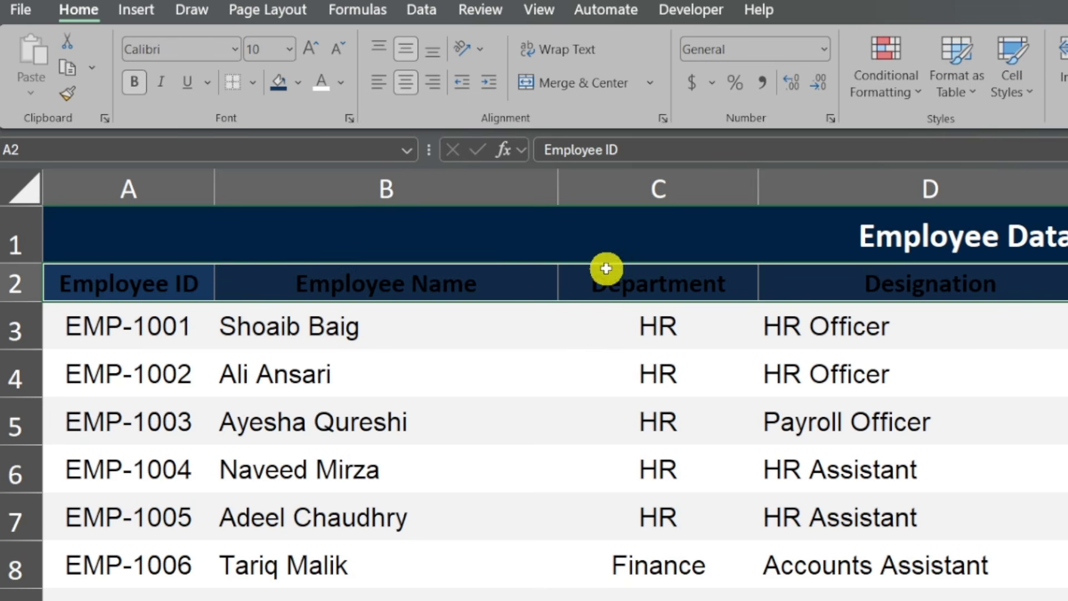
Set the font color of the row 2 header cells to white
click(341, 84)
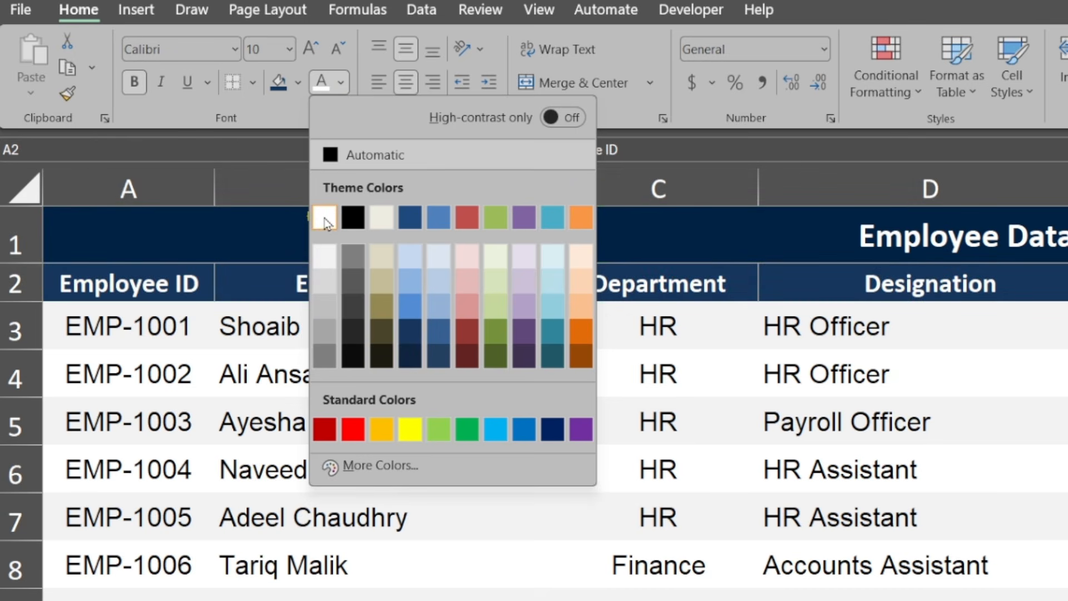
click(327, 223)
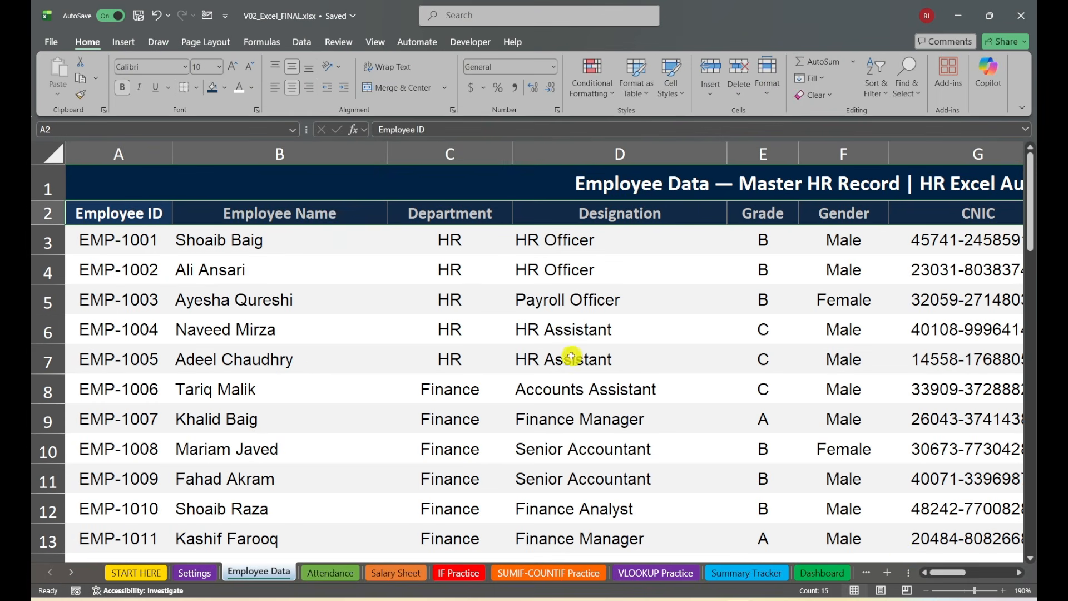
drag(948, 574, 997, 578)
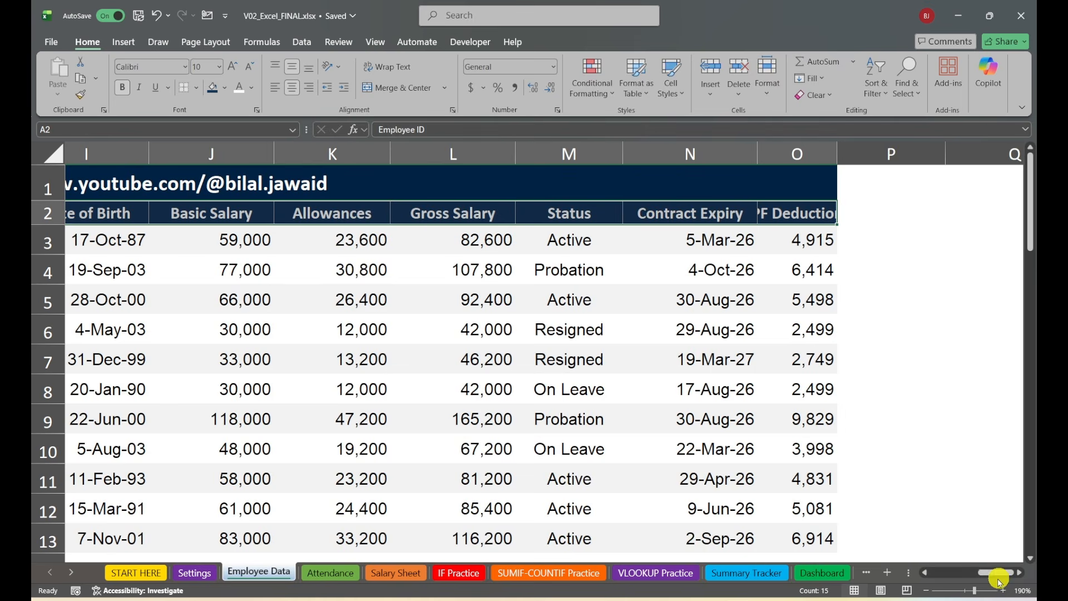
click(691, 348)
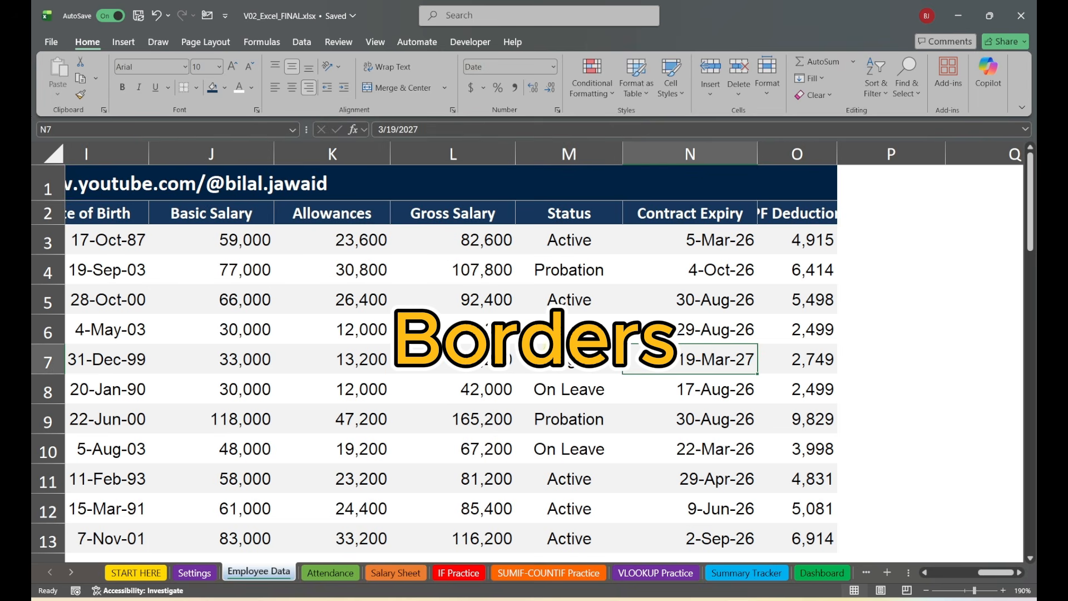
Apply All Borders to the whole employee table from A2 to its last row and column
click(178, 291)
key(ctrl+Up)
key(Left)
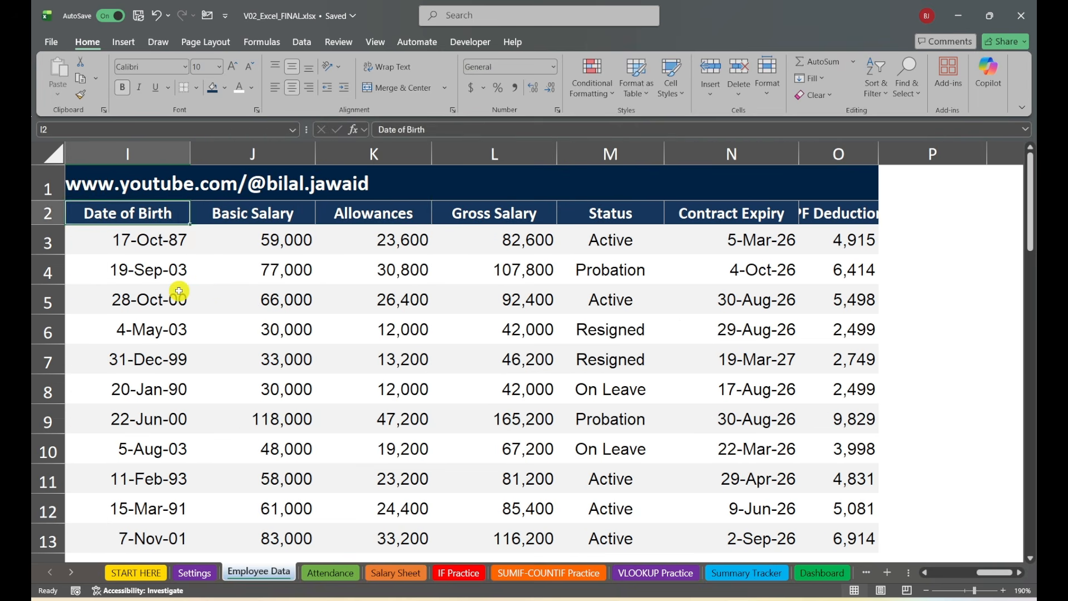
key(Down)
key(ctrl+Left)
key(Up)
key(ctrl+shift+Down)
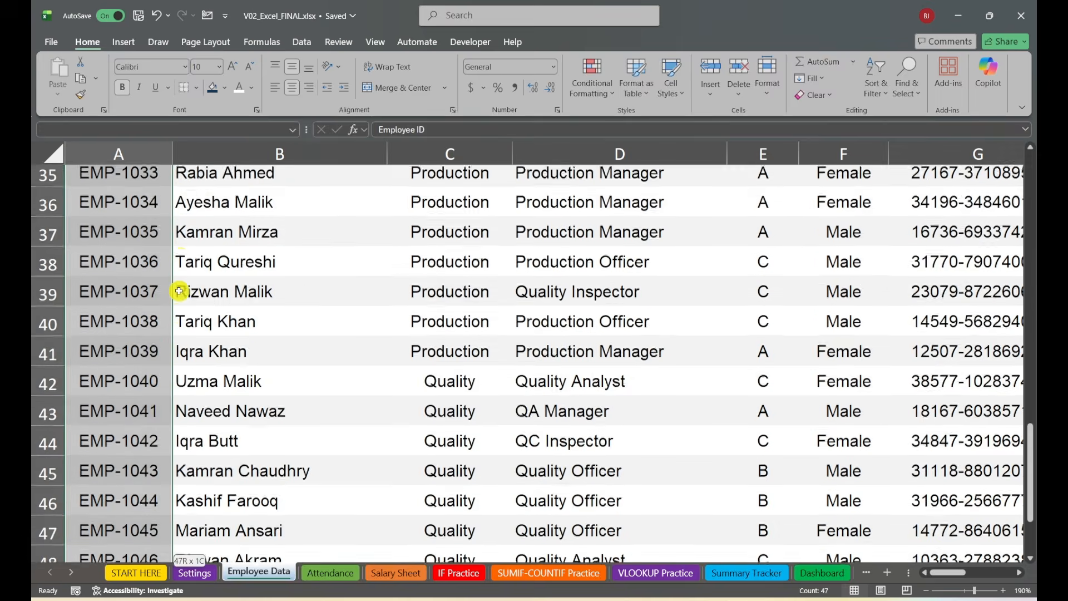
key(ctrl+shift+Right)
scroll(179, 291, up, 1)
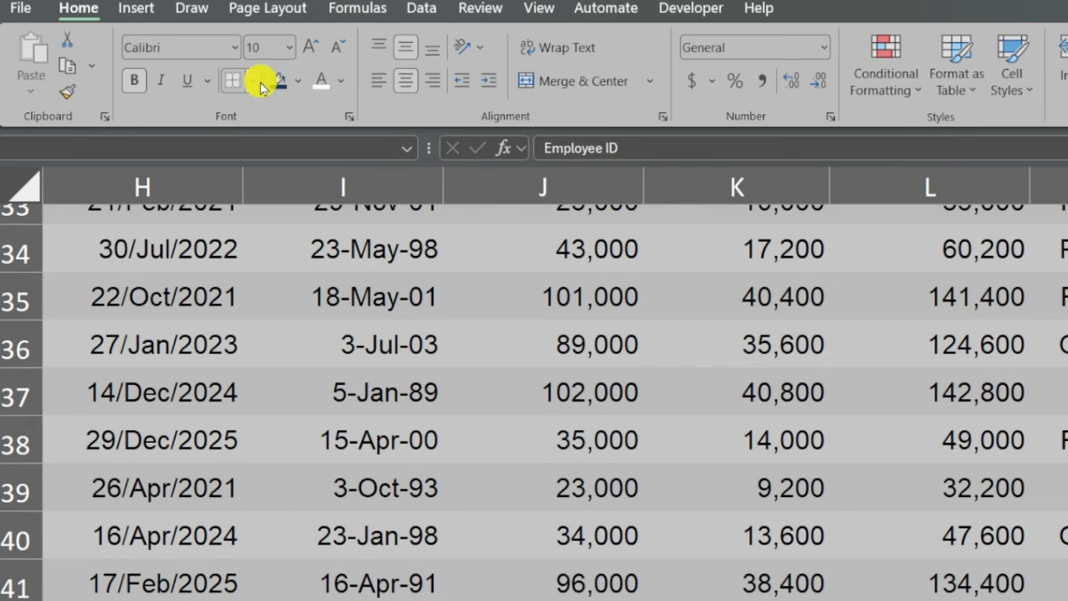
click(257, 80)
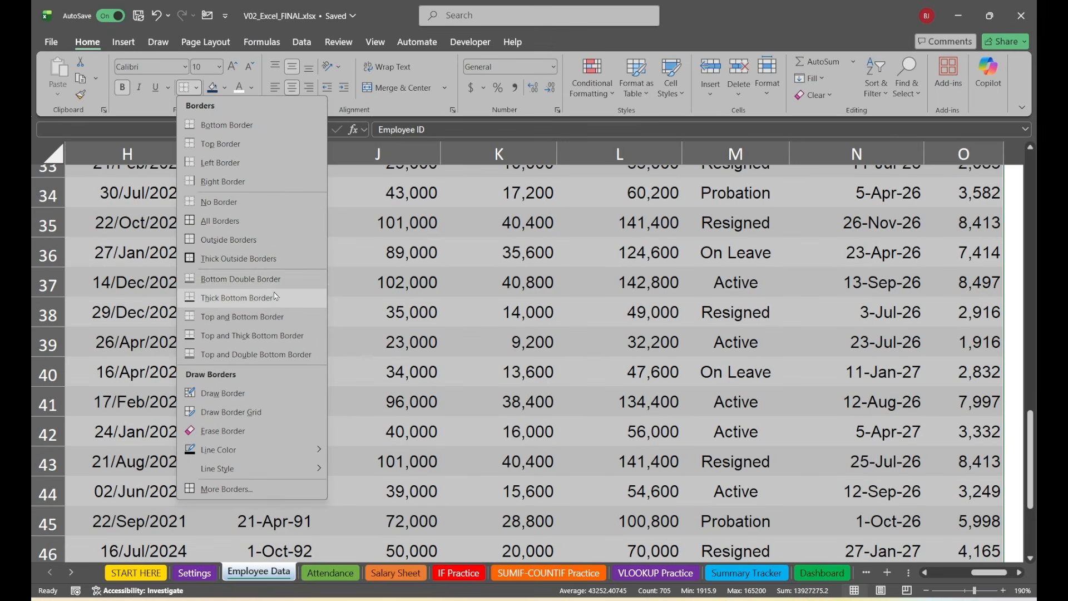
click(230, 221)
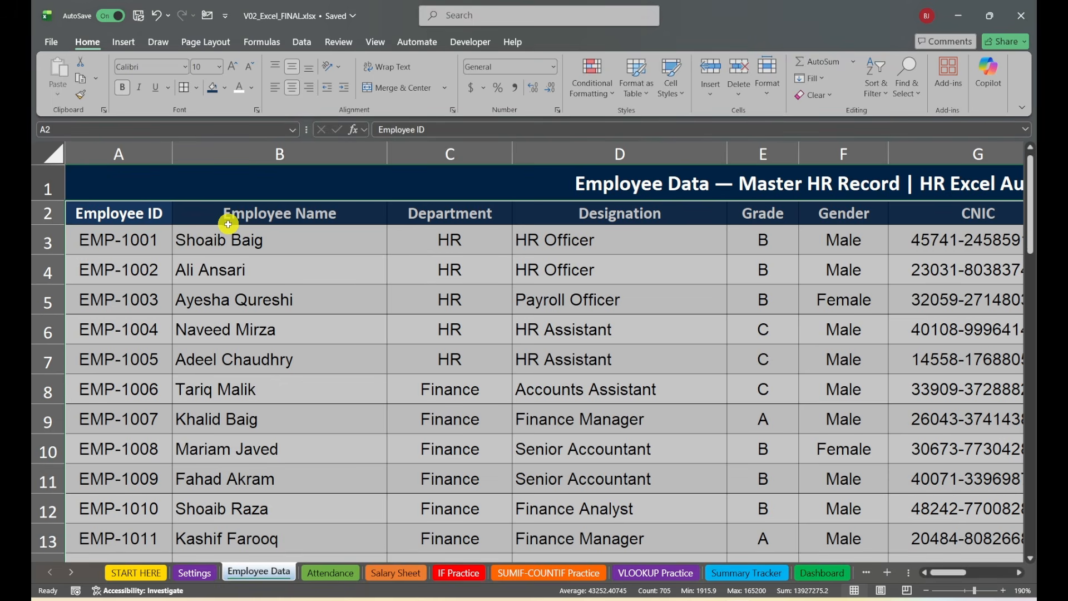
Add a Thick Bottom Border under the header cells from A2 through column O
click(123, 213)
key(ctrl+shift+Right)
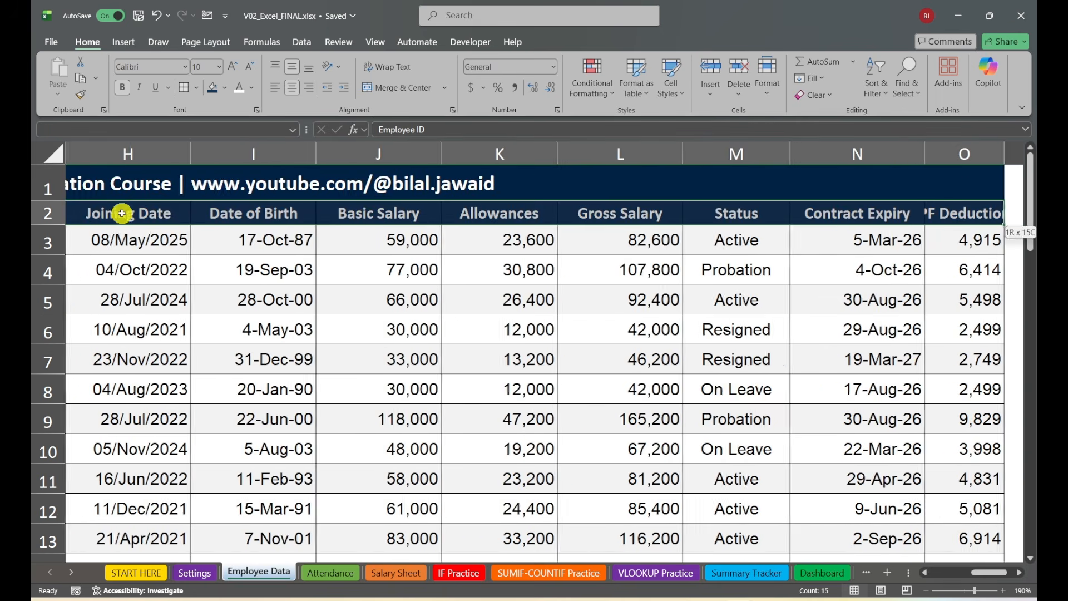
click(199, 86)
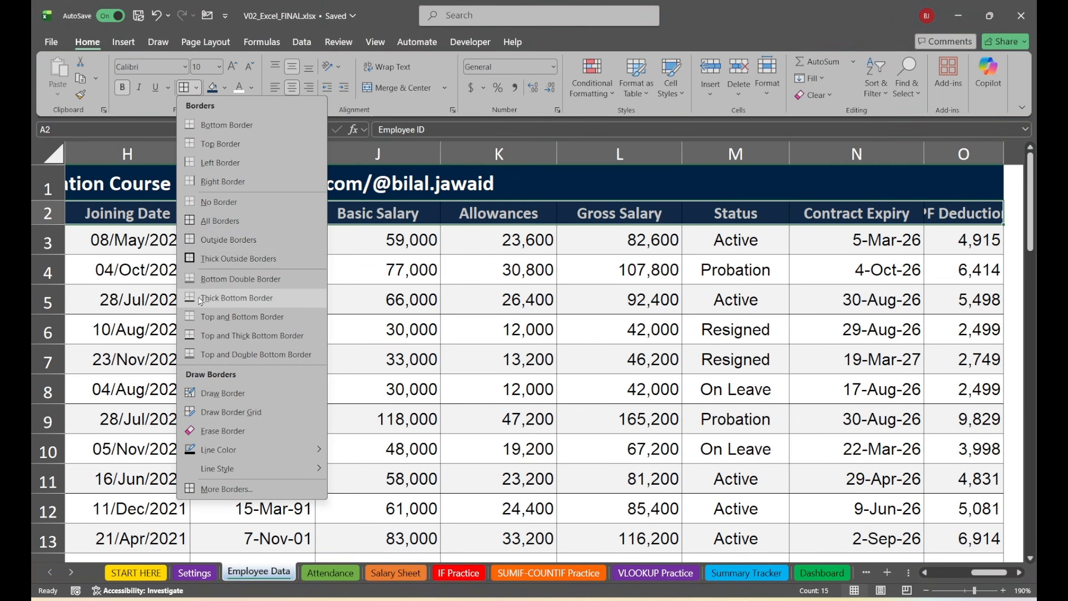
click(216, 303)
click(217, 303)
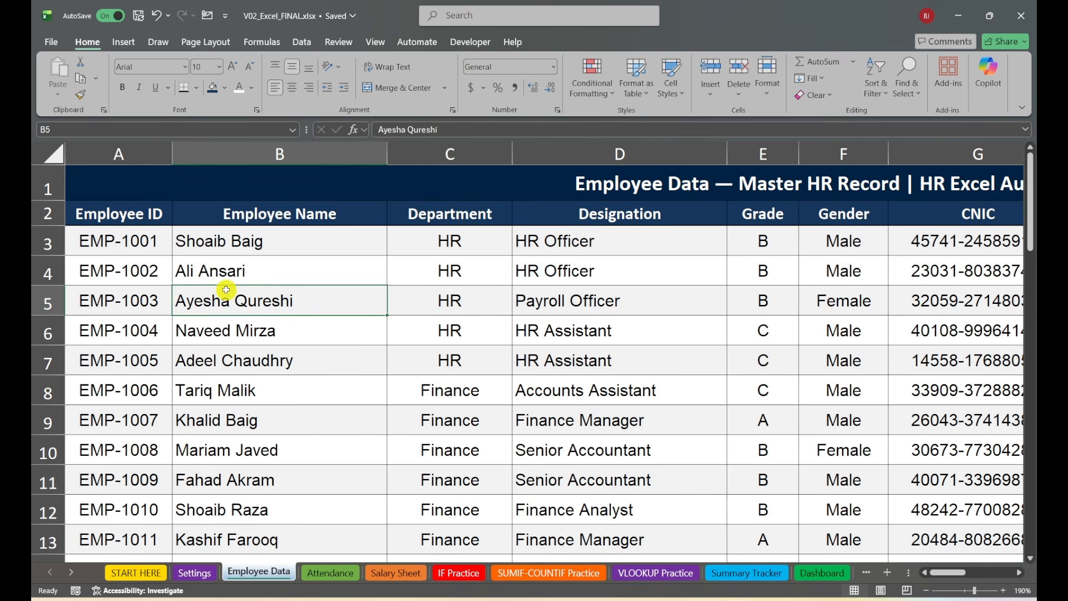
scroll(223, 288, down, 3)
scroll(211, 281, up, 3)
click(606, 352)
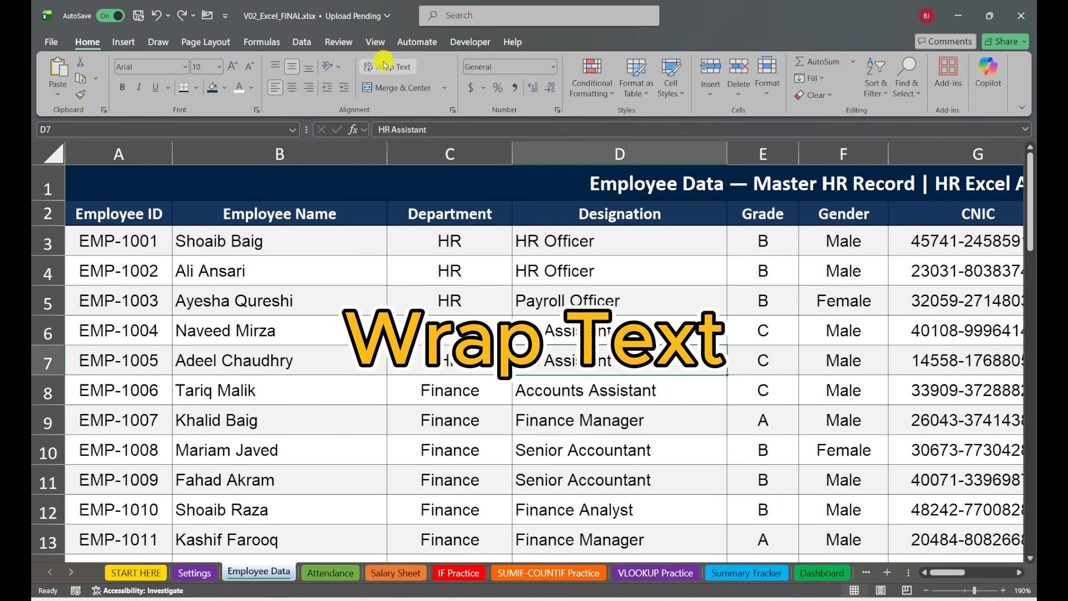
Wrap the text in header row 2 so the full PF Deduction (8.33%) heading fits its cell
drag(946, 573, 995, 572)
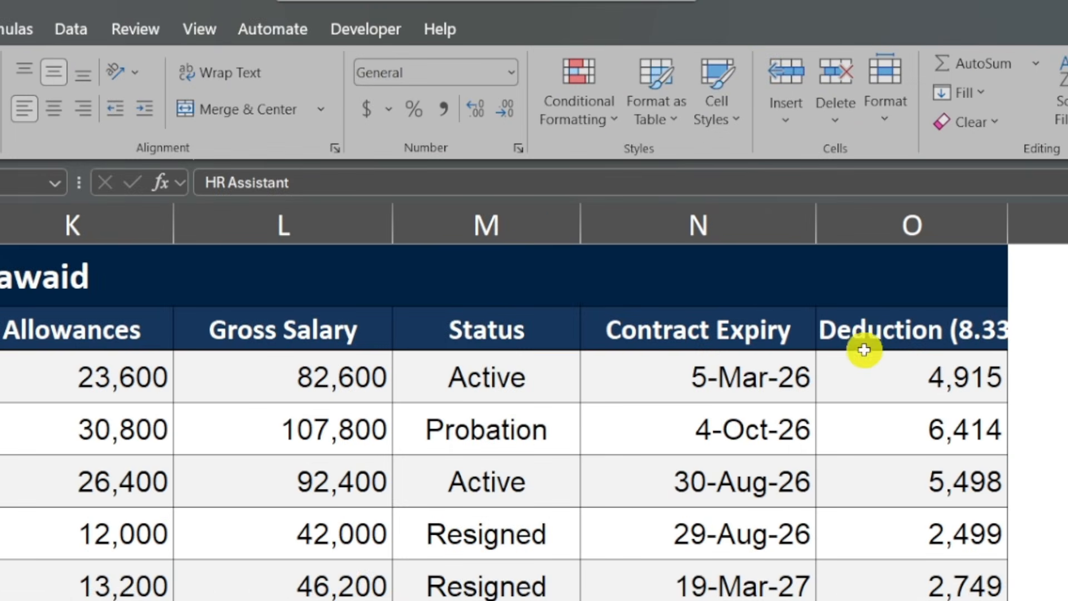
click(802, 214)
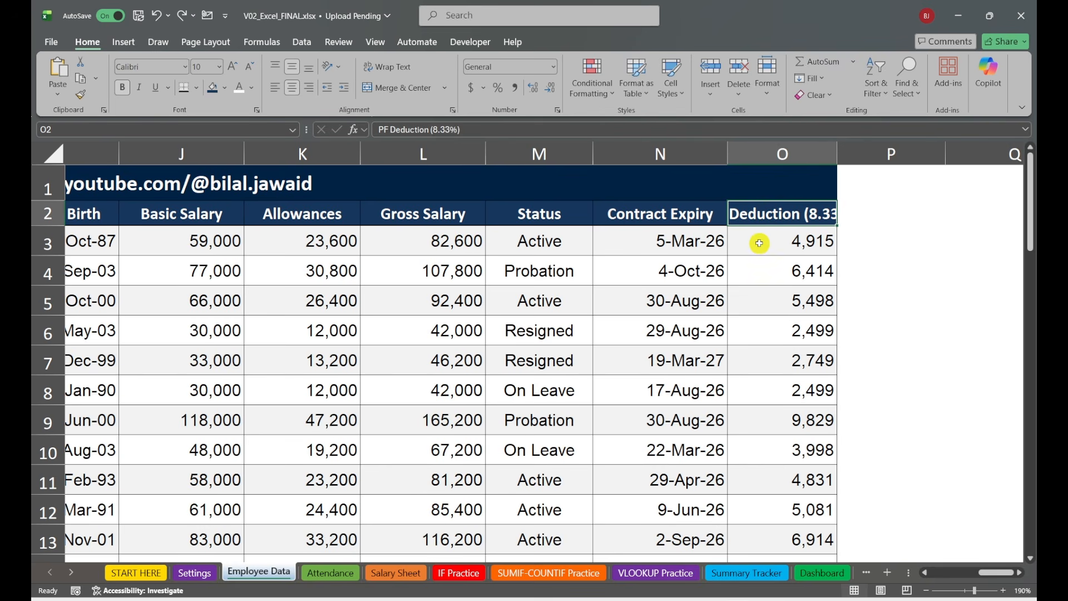
click(37, 213)
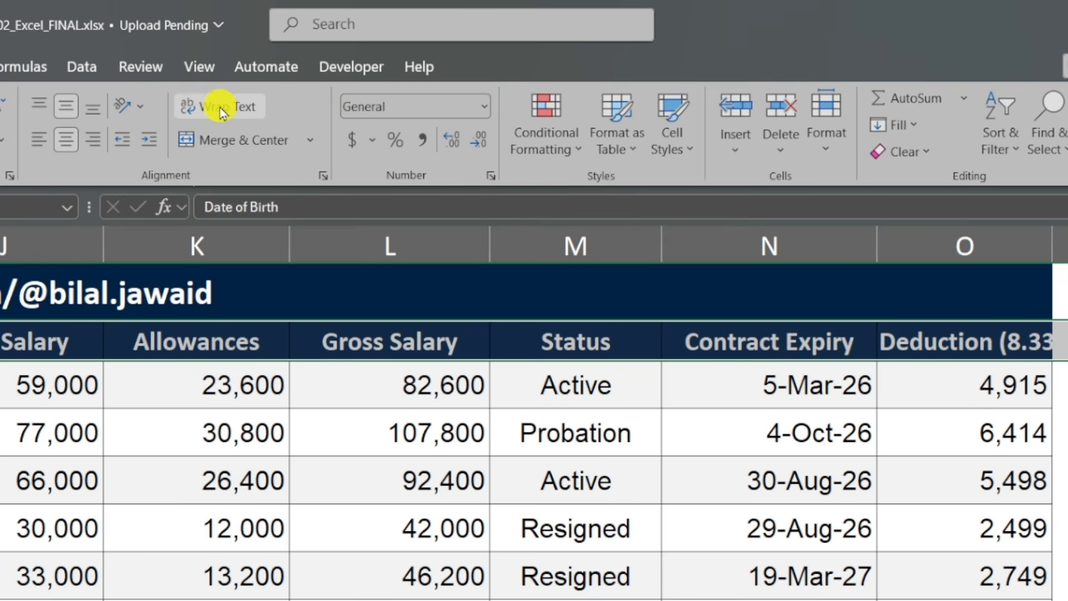
click(220, 108)
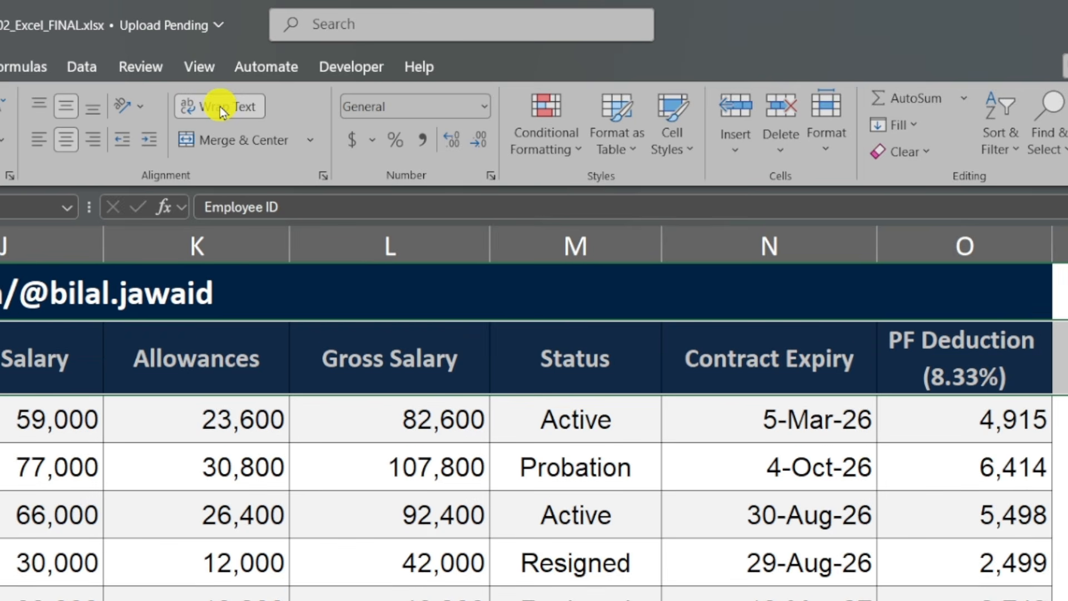
click(841, 453)
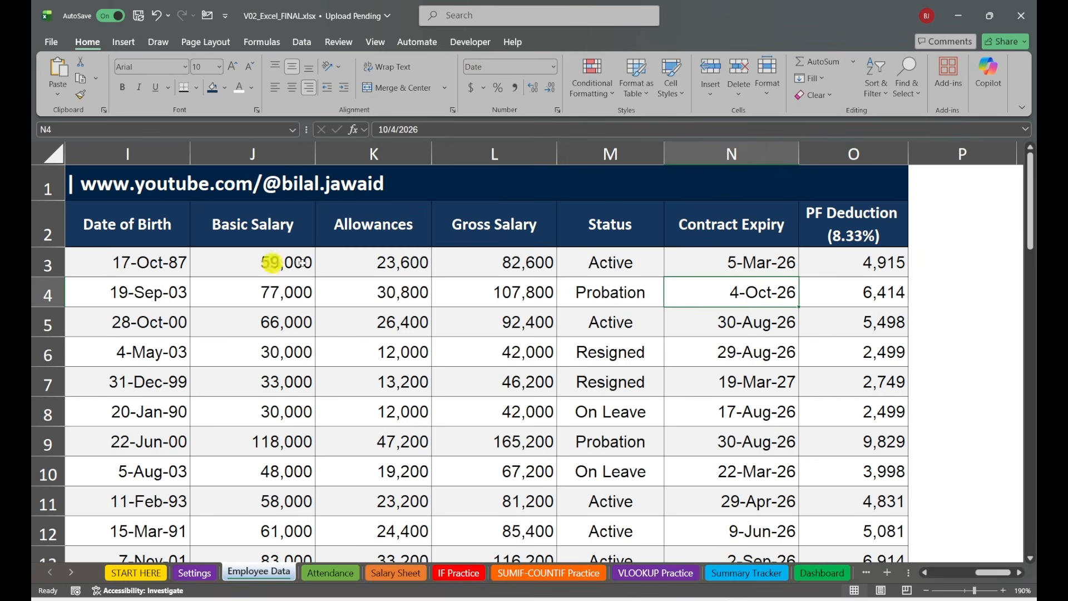
Auto-fit the height of header row 2 and the widths of the Status and Contract Expiry columns
drag(44, 246, 41, 290)
double_click(42, 288)
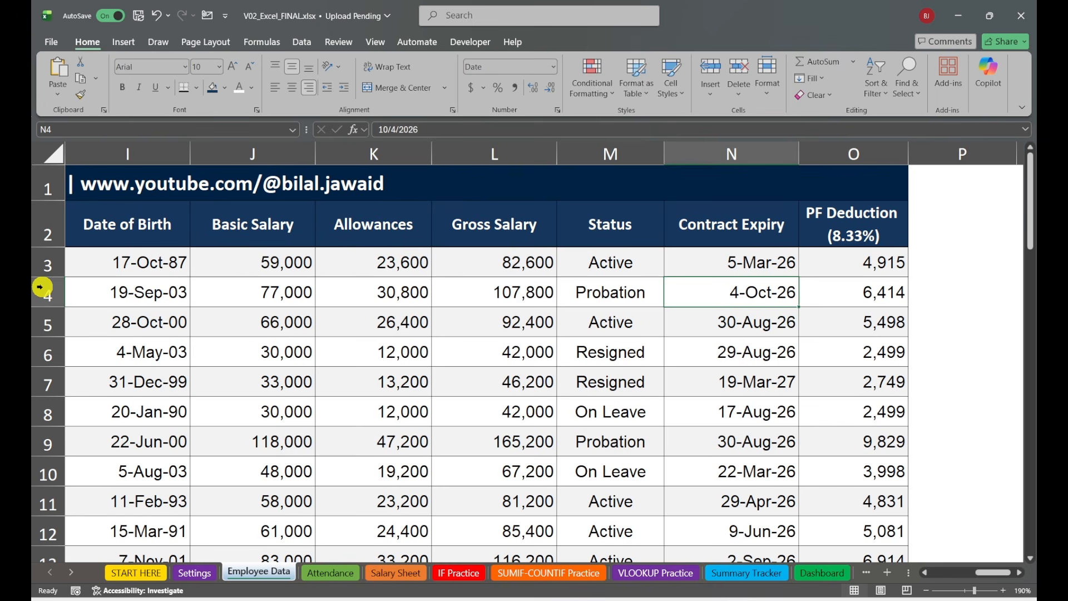
double_click(800, 155)
double_click(664, 155)
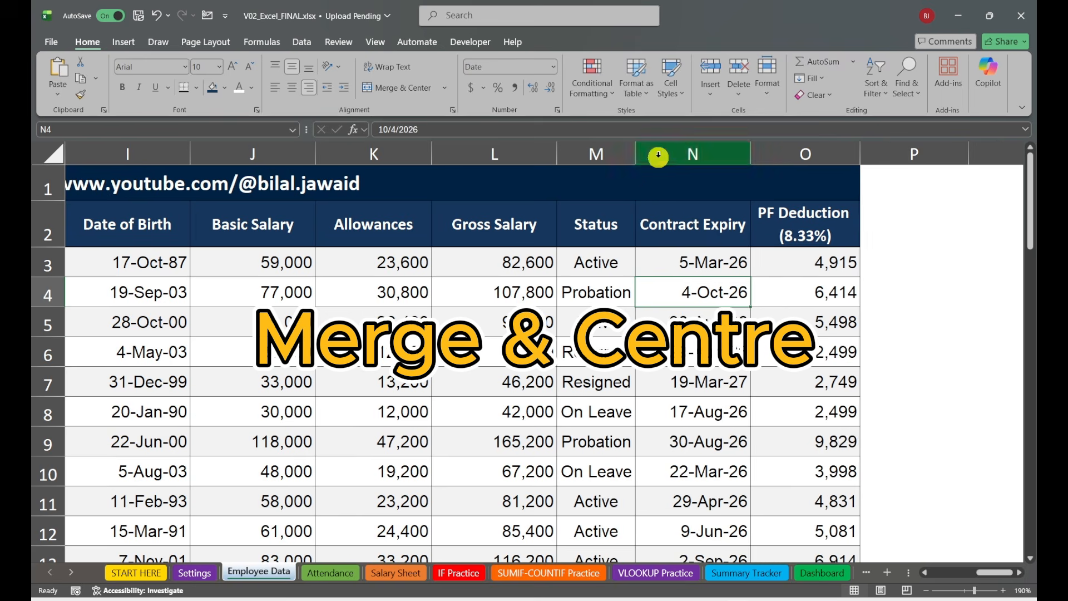
Unmerge the title cell in row 1 of the Employee Data sheet
click(548, 287)
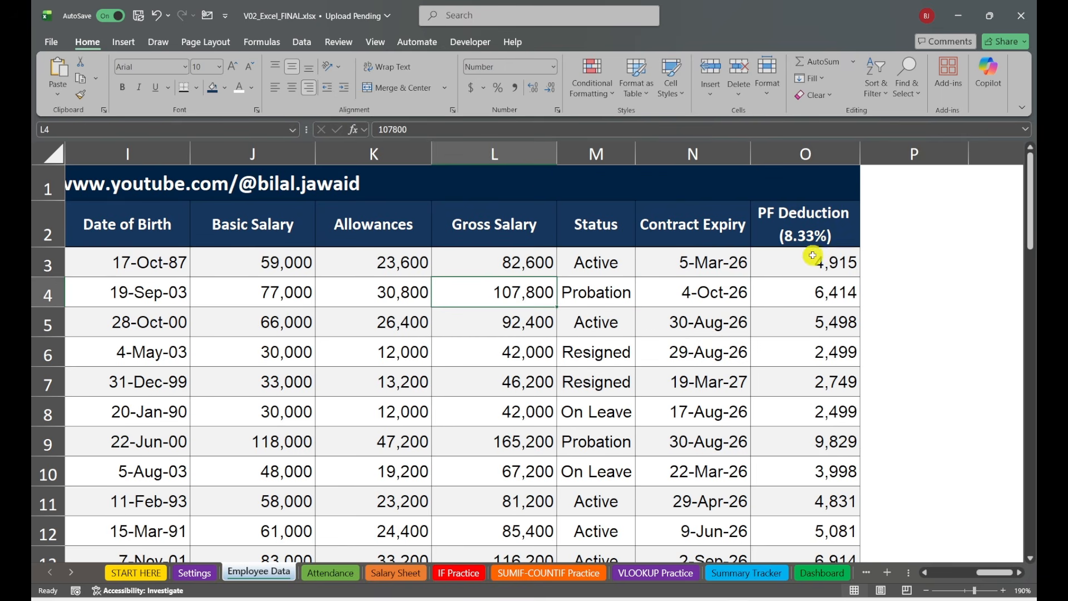
scroll(938, 548, left, 5)
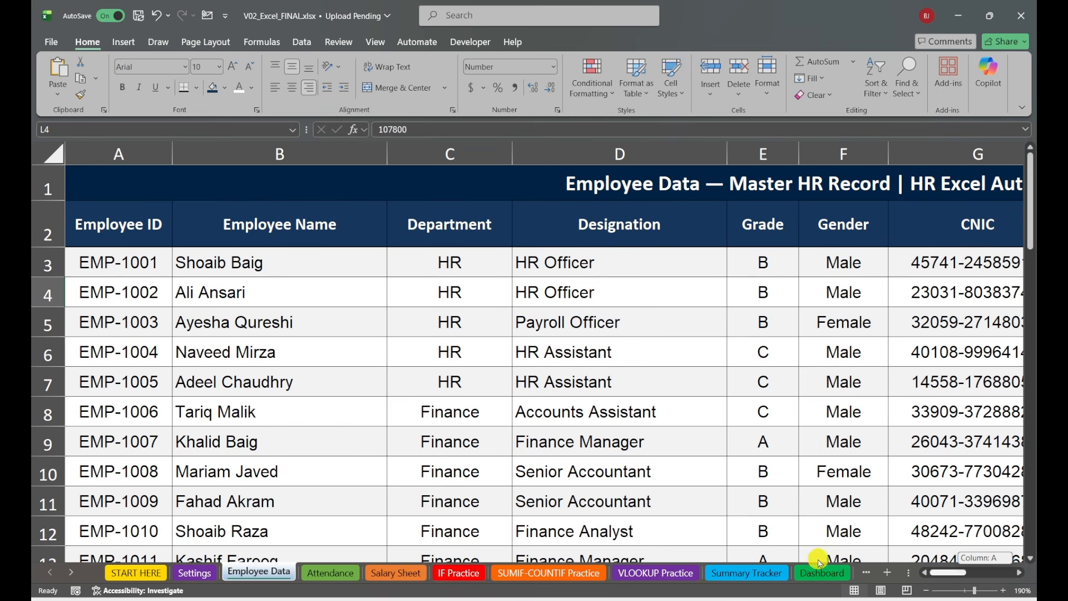
click(550, 197)
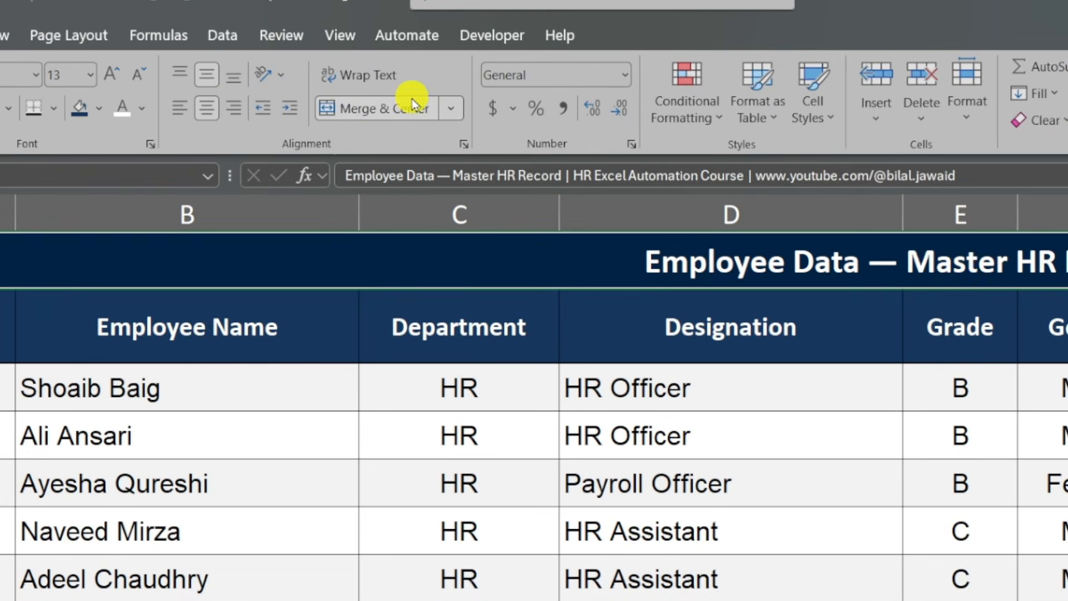
click(379, 108)
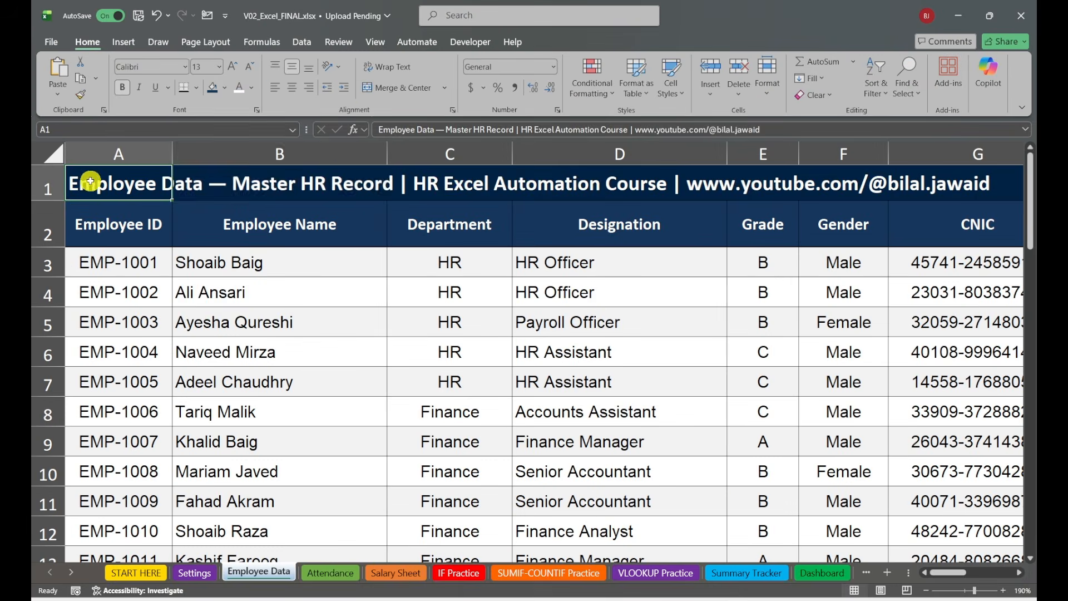
Merge and center the title across A1 to O1 above the employee table
drag(846, 157, 847, 208)
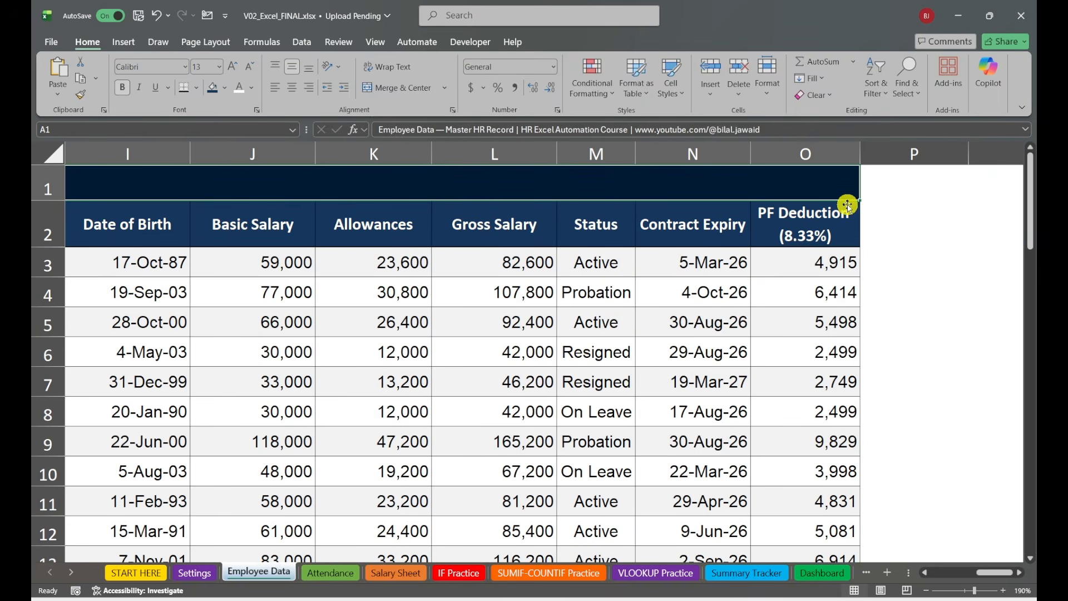
drag(988, 573, 885, 570)
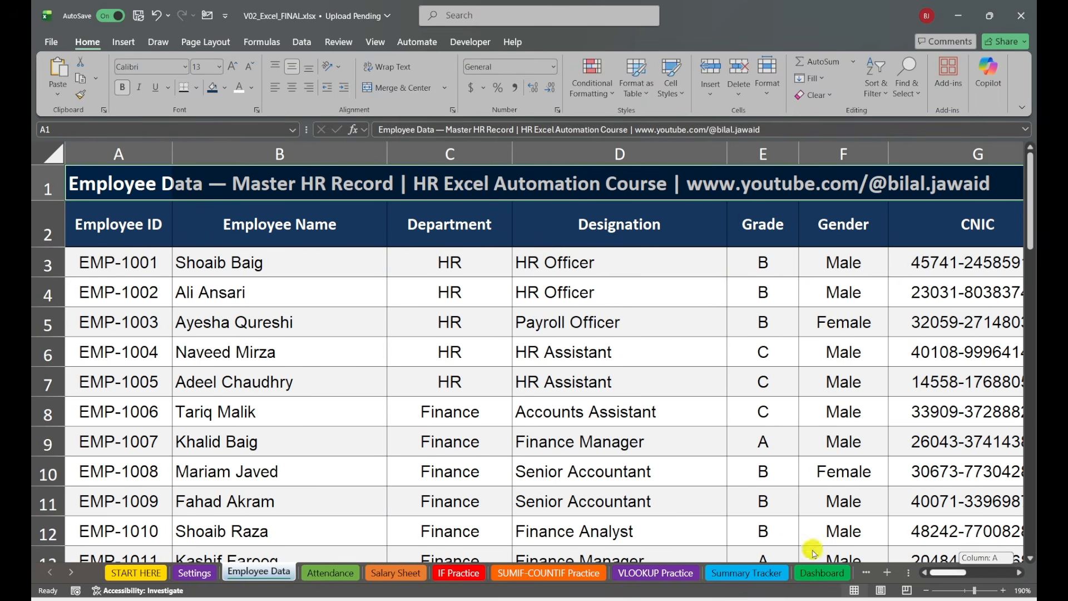
click(398, 89)
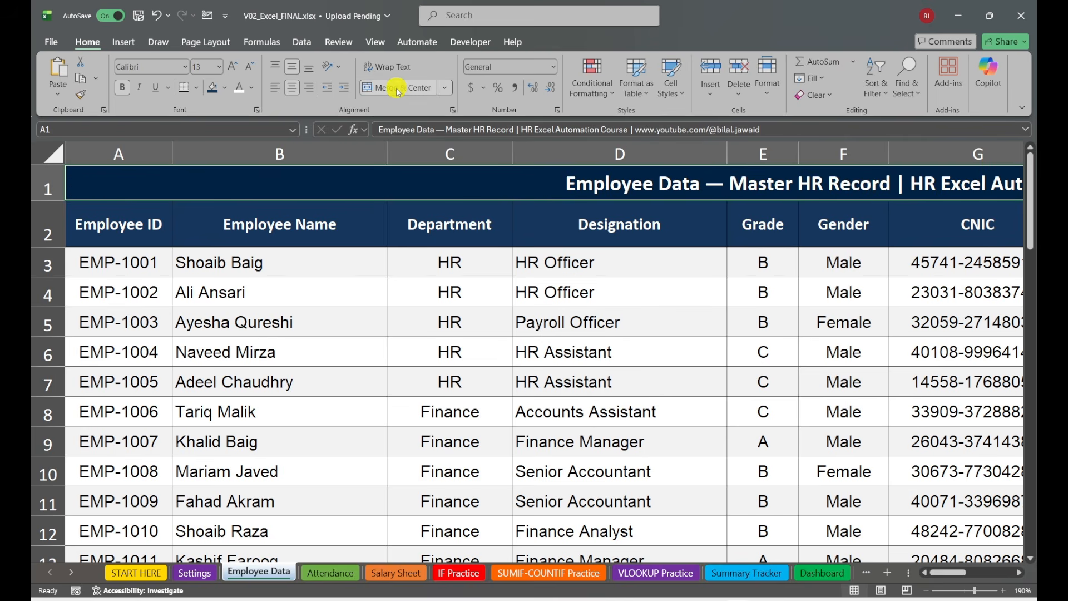
mouse_move(949, 573)
mouse_down()
mouse_move(1000, 579)
mouse_move(931, 573)
mouse_up()
click(723, 360)
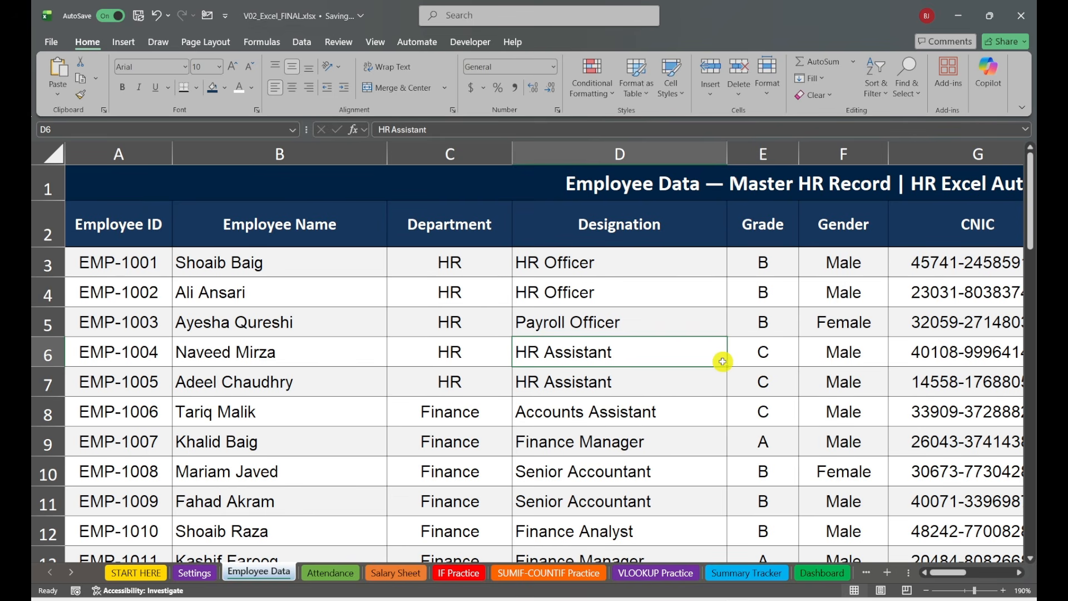
Pick up the formatting of header row 2 on Employee Data with the Format Painter locked for repeated use
scroll(723, 362, down, 5)
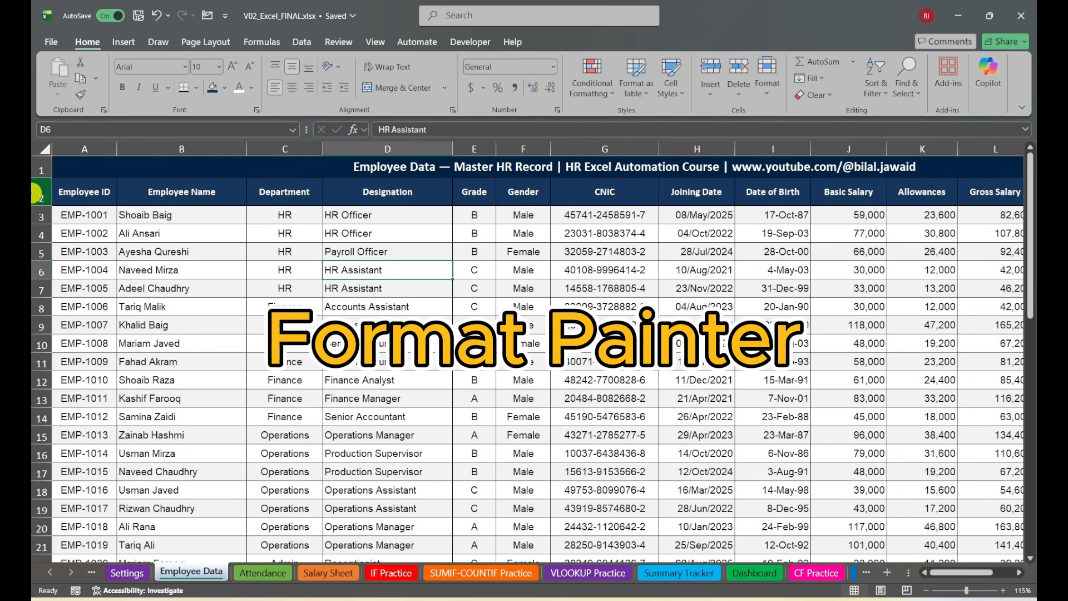
click(186, 257)
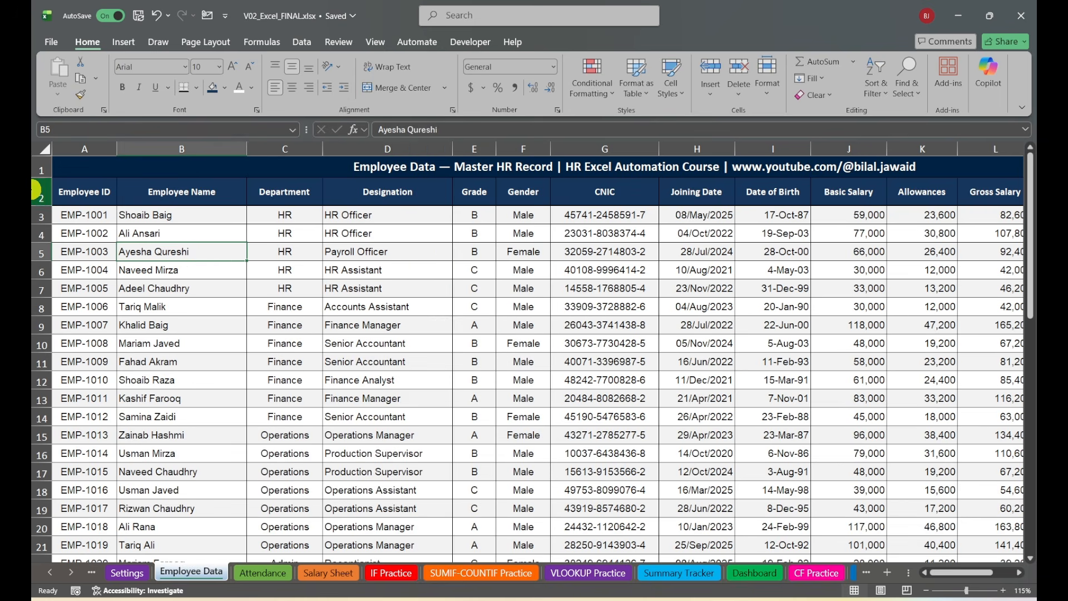
click(36, 190)
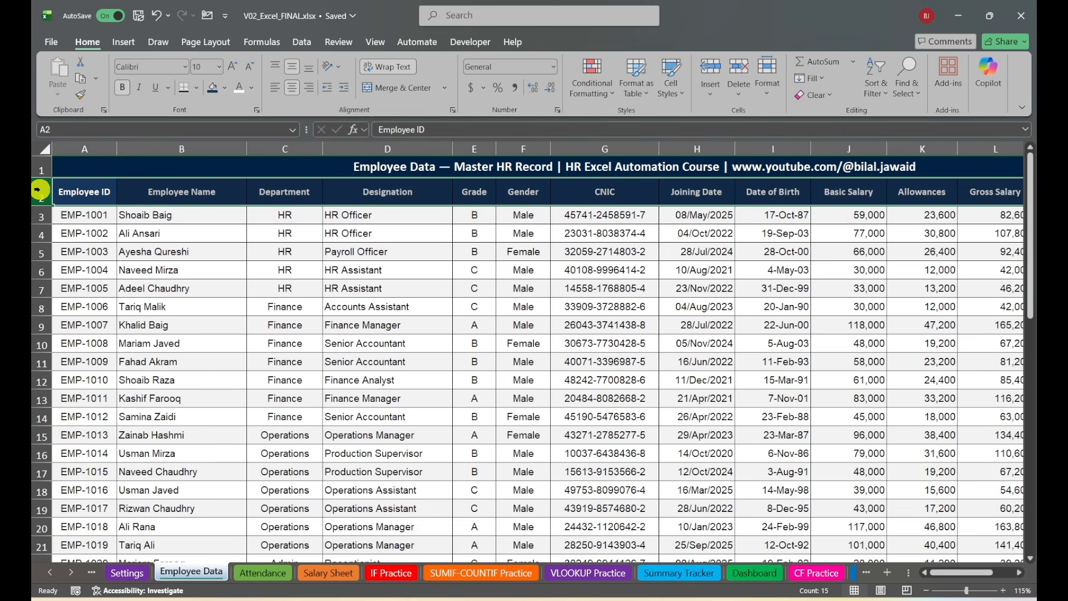
click(157, 197)
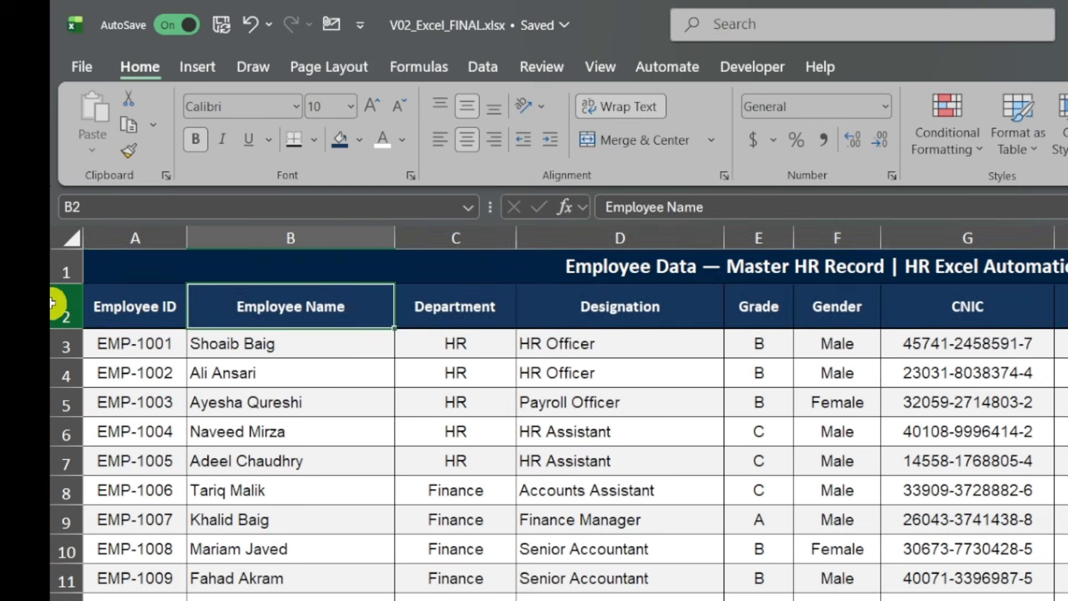
click(51, 303)
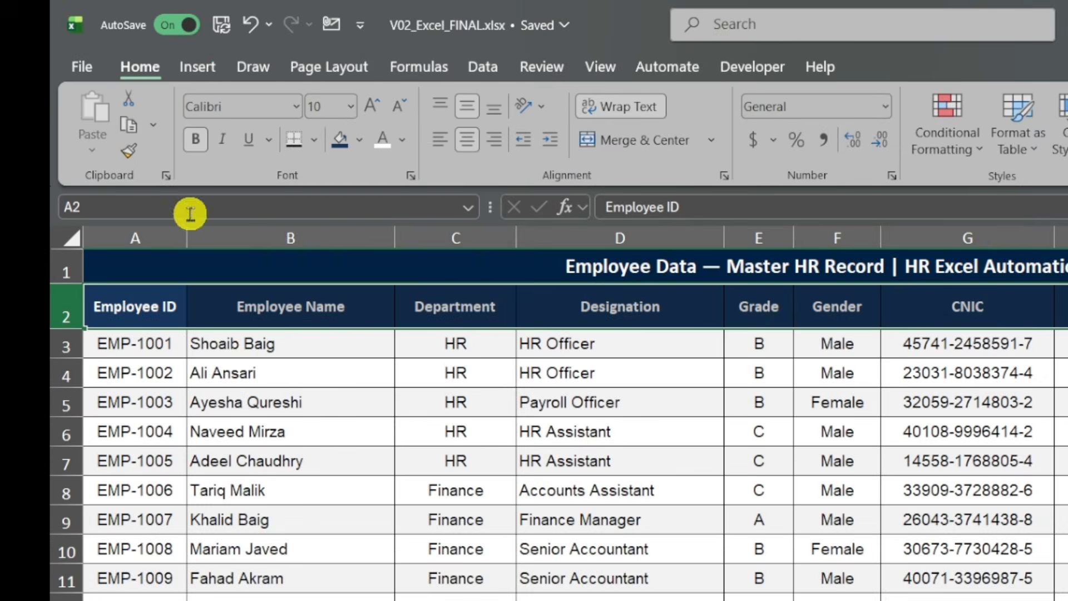
click(131, 151)
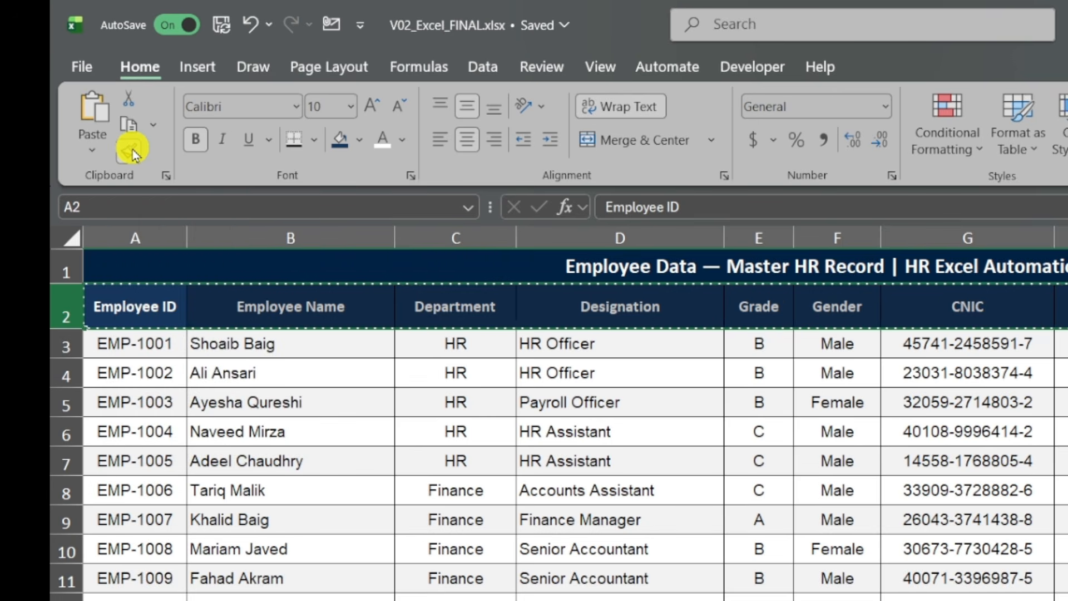
click(184, 306)
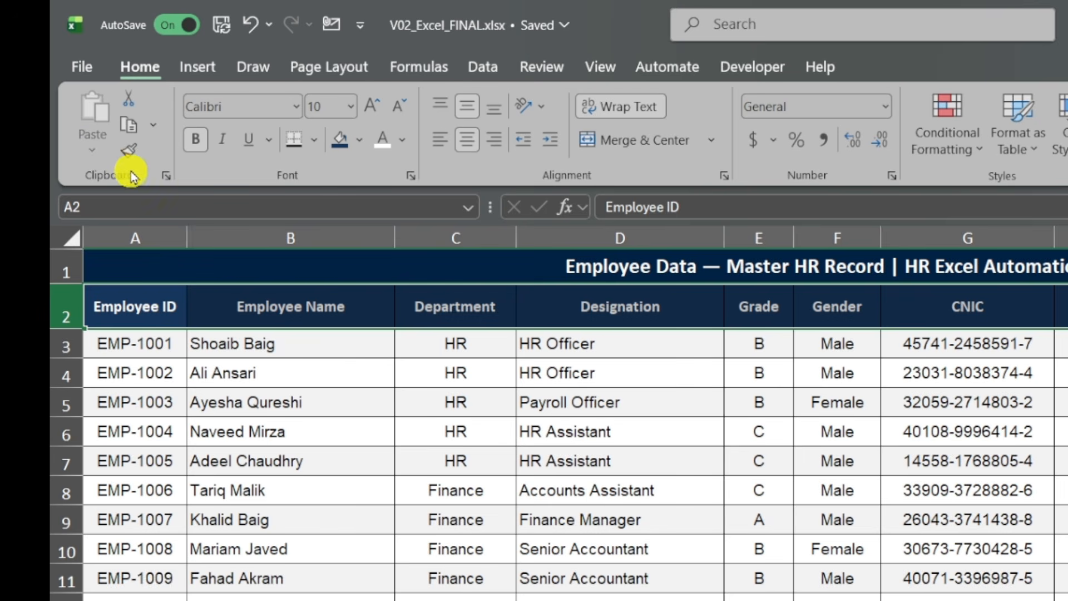
click(131, 150)
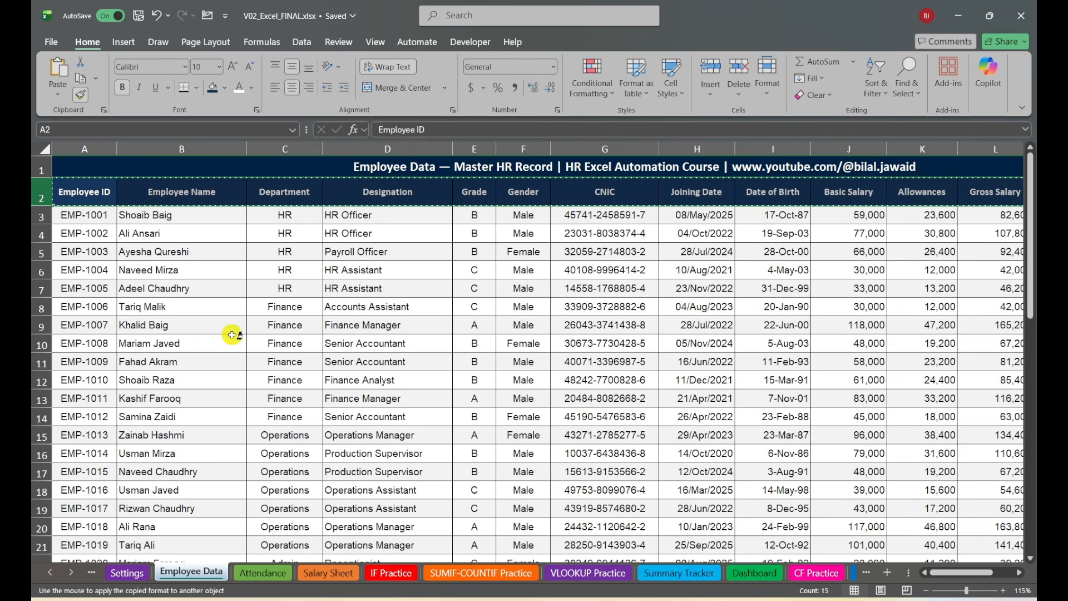
Paint the copied header format onto row 2 of the Attendance, Salary Sheet and IF Practice sheets
click(262, 573)
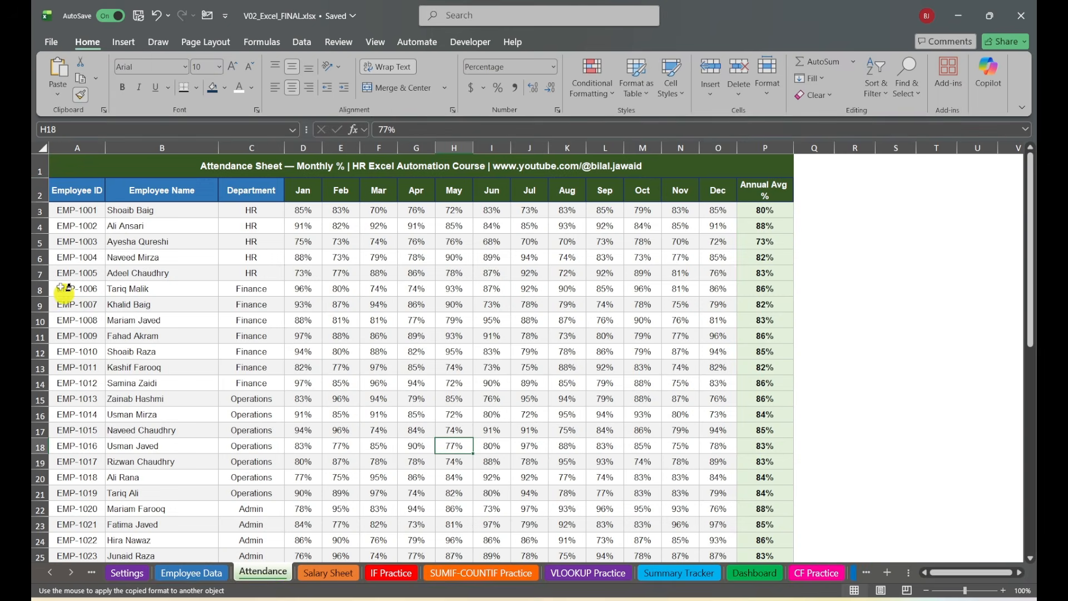
click(38, 191)
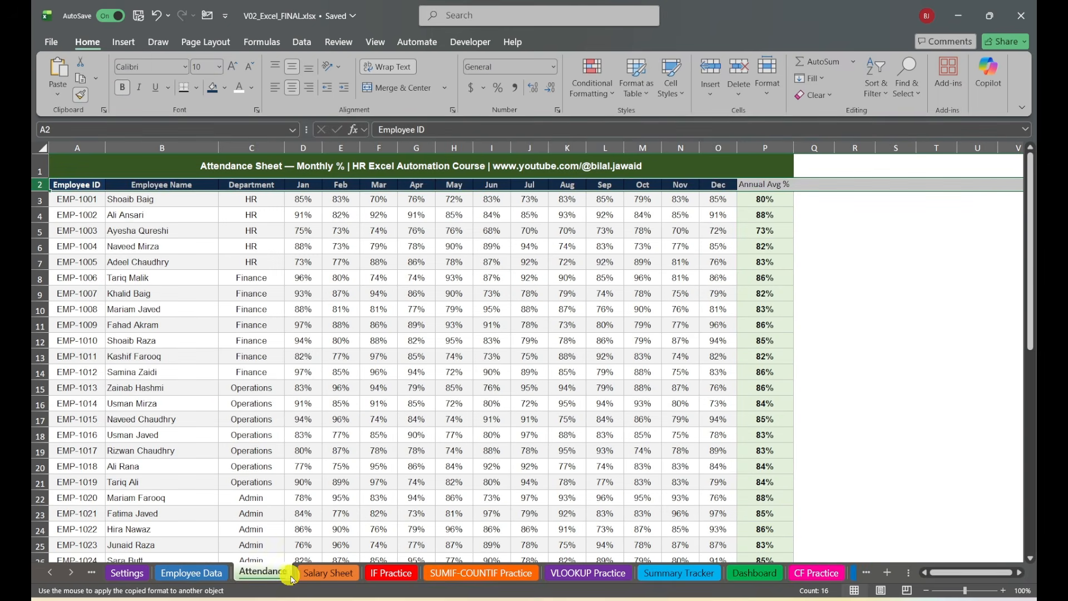
click(311, 575)
click(39, 217)
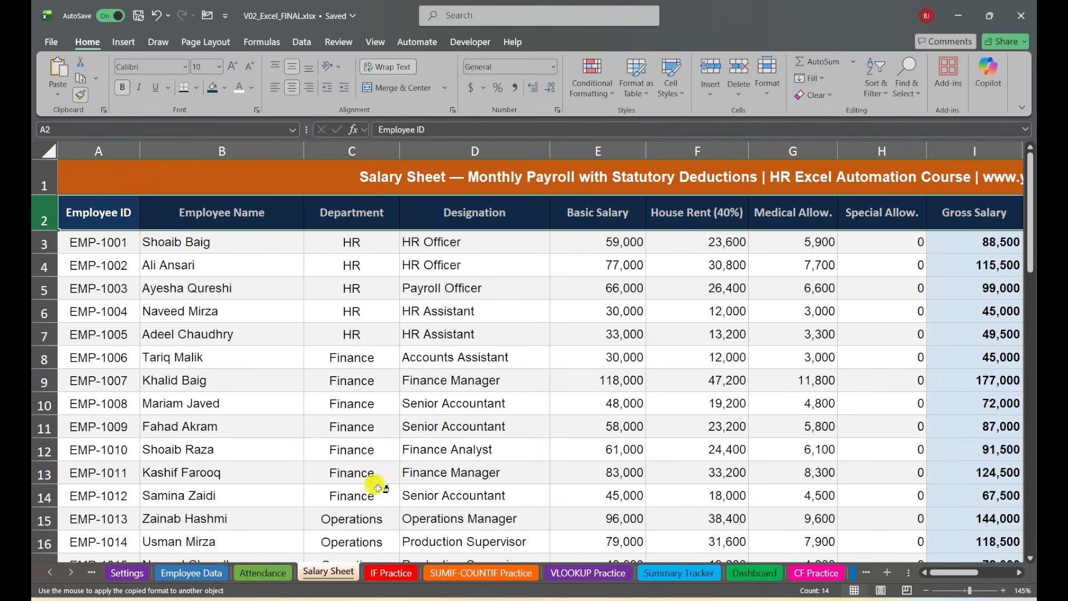
click(389, 573)
click(39, 195)
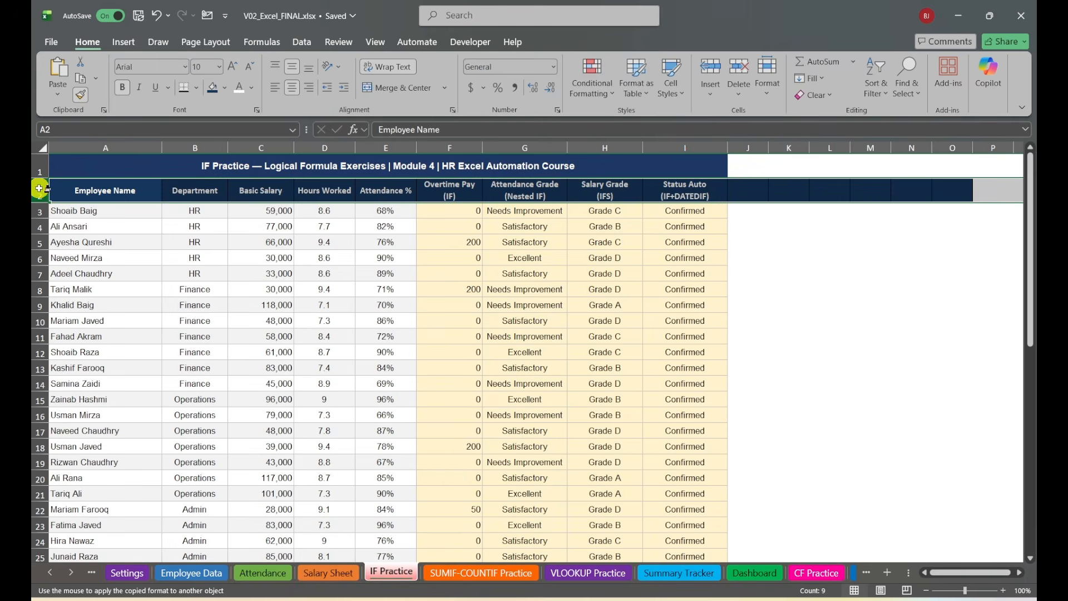
Paint the same header format onto row 2 of the SUMIF-COUNTIF Practice and VLOOKUP Practice sheets
click(477, 572)
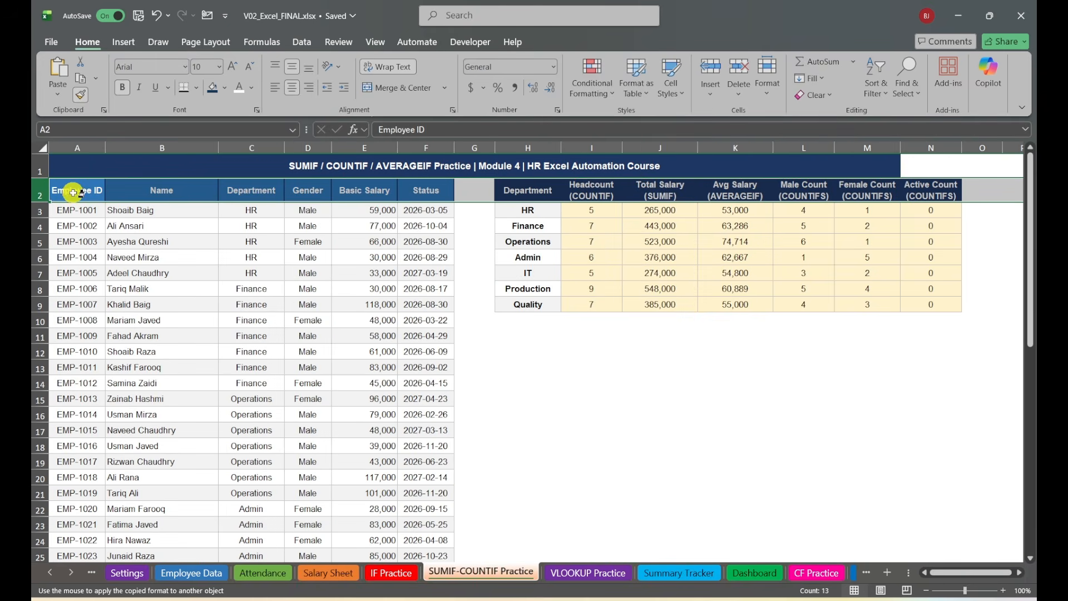
drag(33, 180, 34, 181)
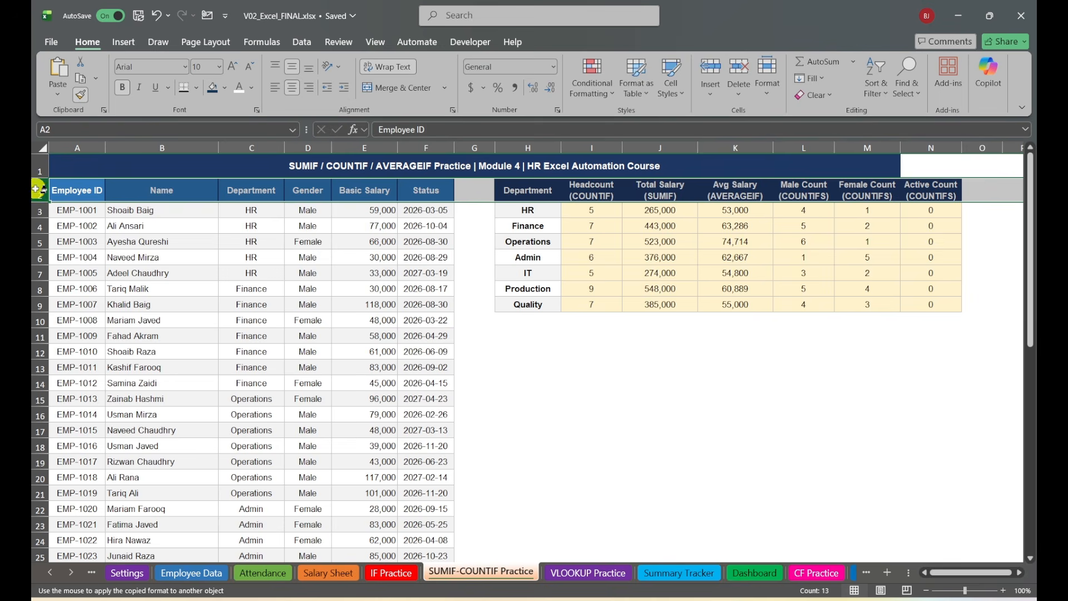
click(38, 190)
click(588, 572)
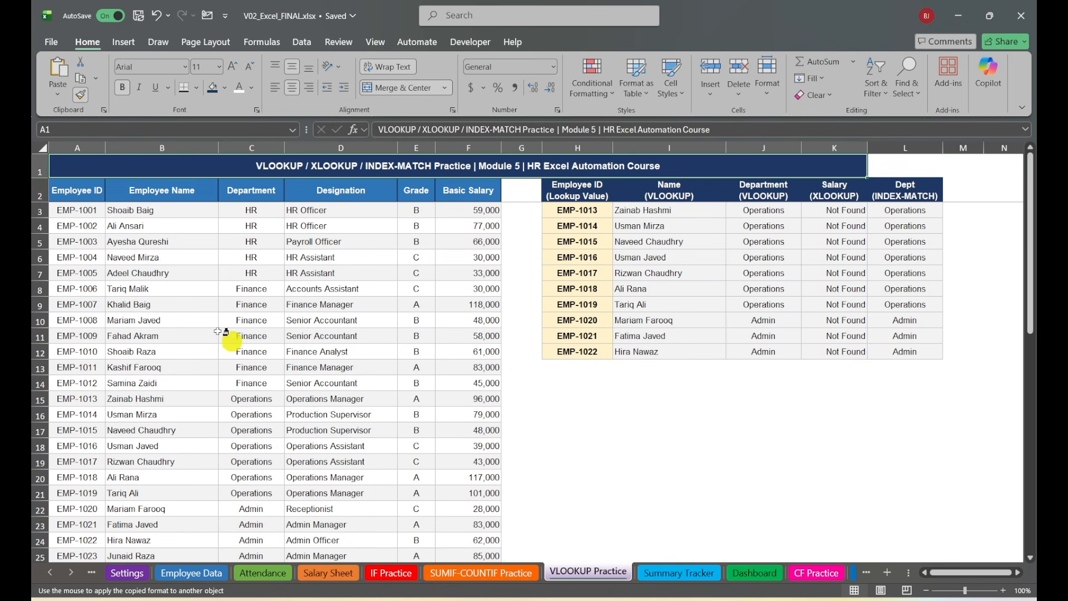
click(36, 194)
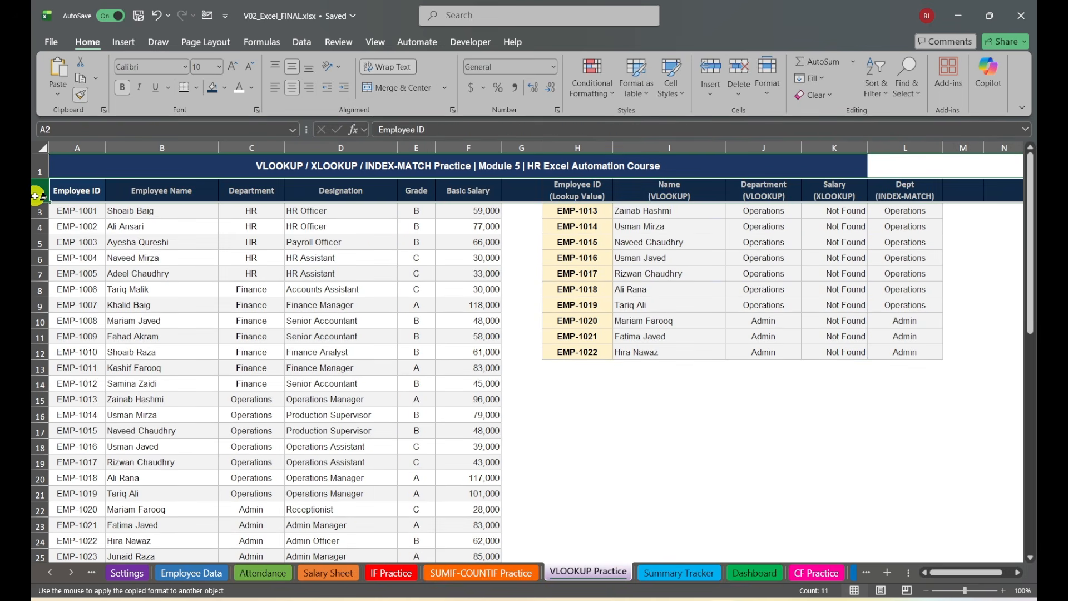